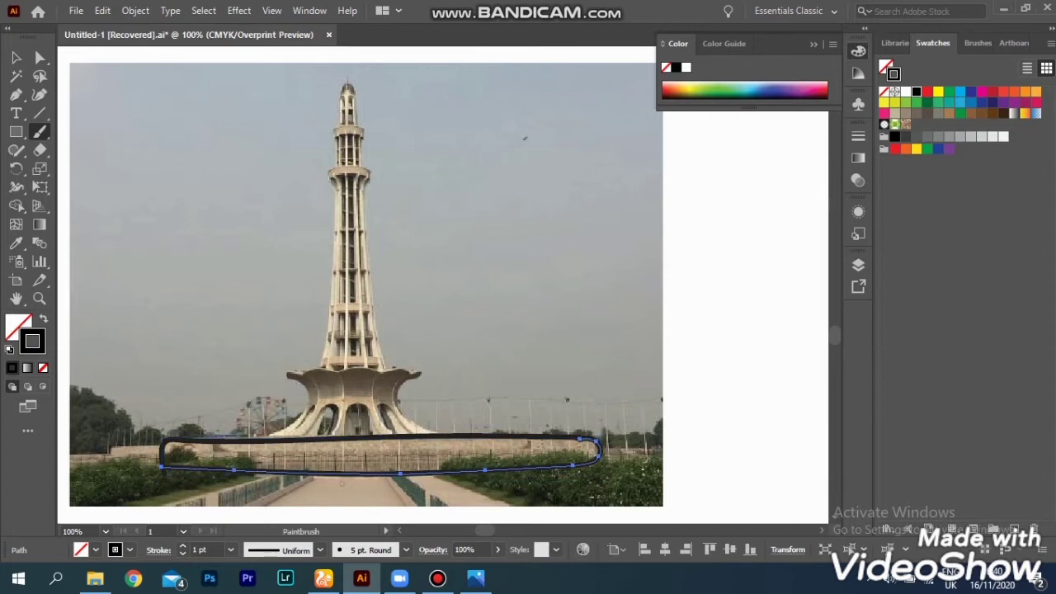
# Set the stroke weight of the selected wall outline below the tower to 0.5 pt.
pyautogui.hotkey('ctrl', 'F10')
pyautogui.hotkey('ctrl', '+')
pyautogui.hotkey('ctrl', '+')
pyautogui.hotkey('ctrl', '+')
pyautogui.hotkey('ctrl', '-')
pyautogui.hotkey('ctrl', '-')
pyautogui.hotkey('ctrl', '-')
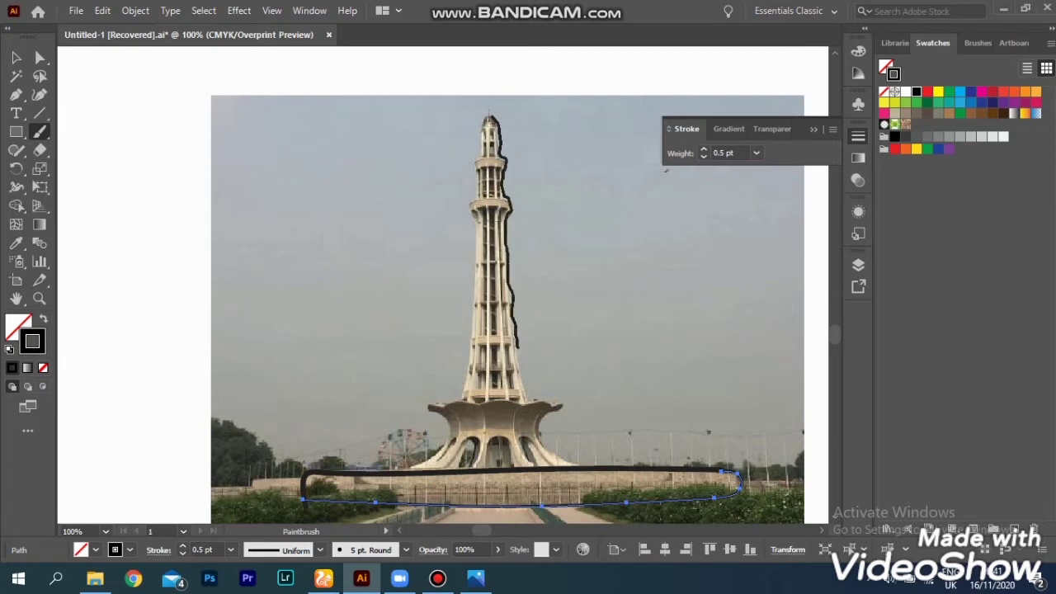
pyautogui.moveTo(520, 384); pyautogui.dragTo(526, 394)
pyautogui.click(40, 150)
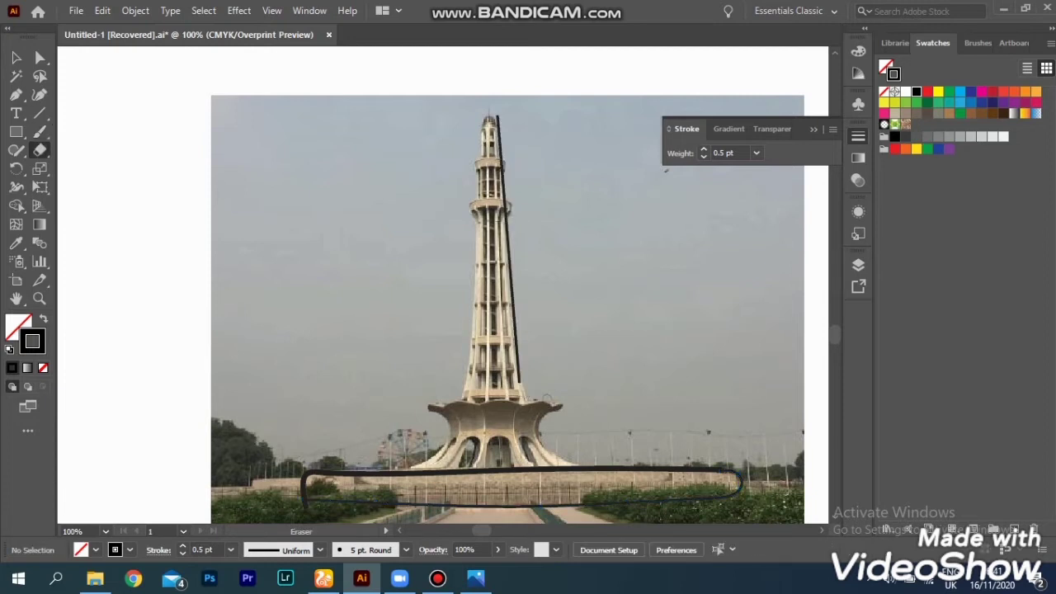
pyautogui.scroll(3, 578, 394)
pyautogui.scroll(3, 556, 410)
pyautogui.press('a')
pyautogui.moveTo(367, 267); pyautogui.dragTo(360, 266)
# Trace the right and left outer curves of the tower's flared base down to the wall with the Paintbrush.
pyautogui.scroll(-10, 443, 285)
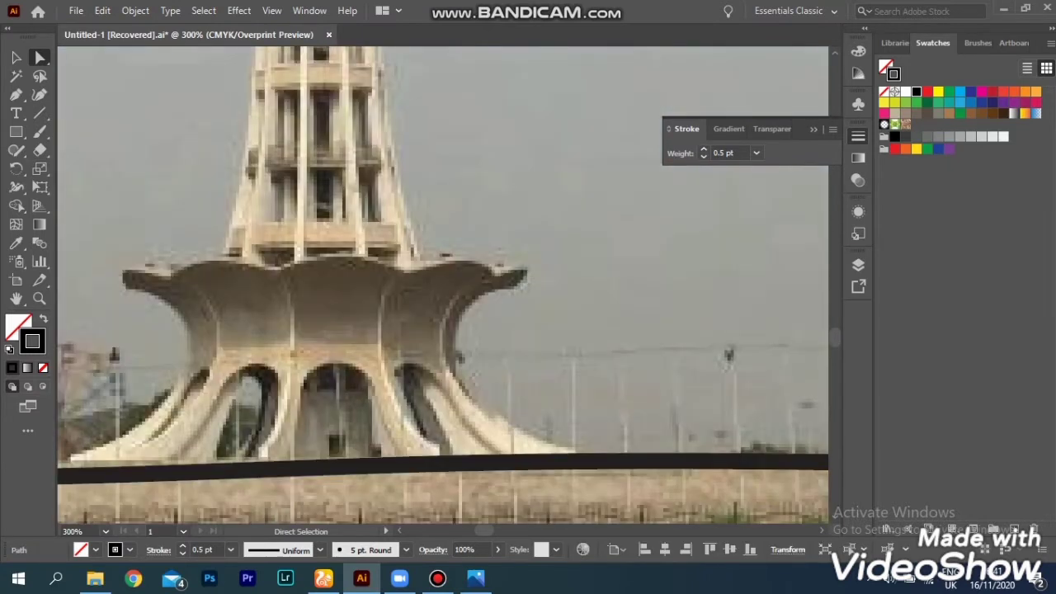
pyautogui.press('b')
pyautogui.moveTo(529, 272)
pyautogui.mouseDown()
pyautogui.moveTo(484, 297)
pyautogui.moveTo(458, 334)
pyautogui.moveTo(471, 390)
pyautogui.moveTo(587, 454)
pyautogui.mouseUp()
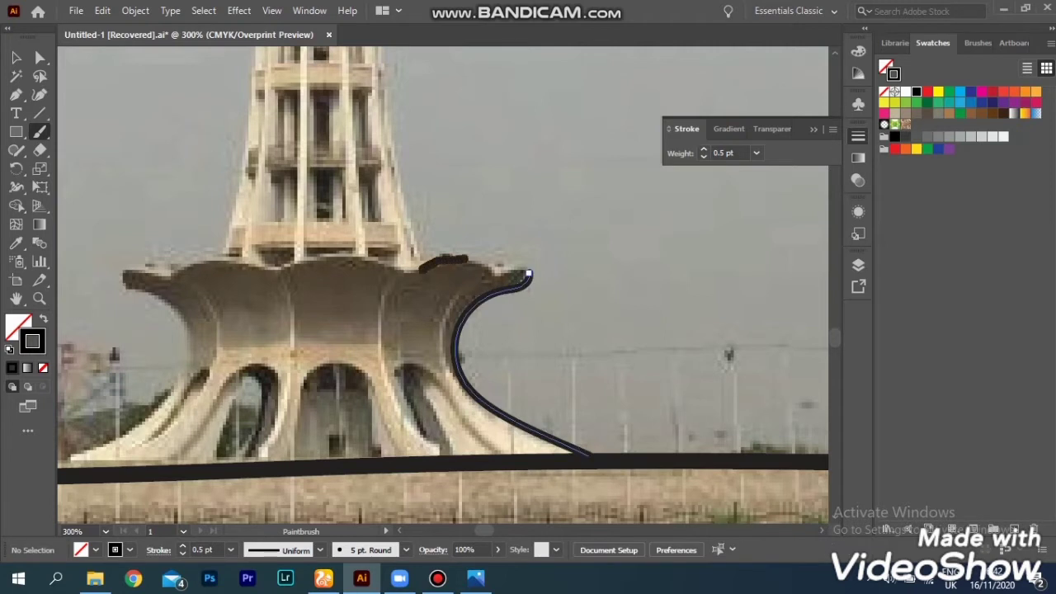
pyautogui.moveTo(421, 267); pyautogui.dragTo(419, 267)
pyautogui.moveTo(124, 281)
pyautogui.mouseDown()
pyautogui.moveTo(182, 328)
pyautogui.moveTo(148, 404)
pyautogui.moveTo(66, 455)
pyautogui.mouseUp()
# Trace the scalloped upper rim of the flared base and join it to the left outer curve.
pyautogui.hscroll(-3, 413, 289)
pyautogui.keyDown('ctrl'); pyautogui.click(652, 449); pyautogui.keyUp('ctrl')
pyautogui.scroll(3, 627, 463)
pyautogui.keyDown('ctrl'); pyautogui.click(195, 328); pyautogui.keyUp('ctrl')
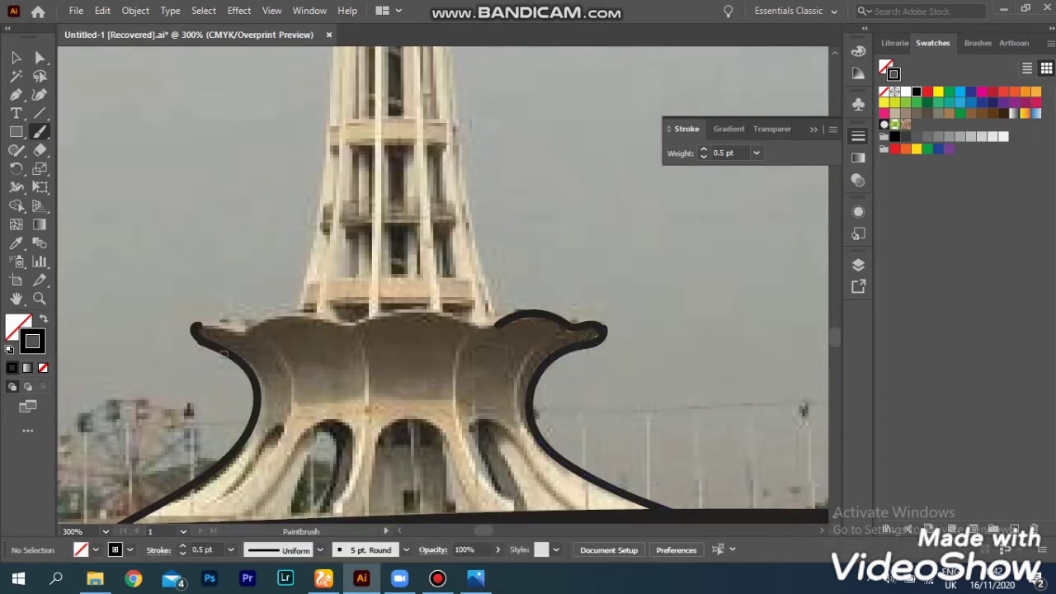
pyautogui.keyDown('ctrl'); pyautogui.click(198, 335); pyautogui.keyUp('ctrl')
pyautogui.keyDown('ctrl'); pyautogui.click(197, 328); pyautogui.keyUp('ctrl')
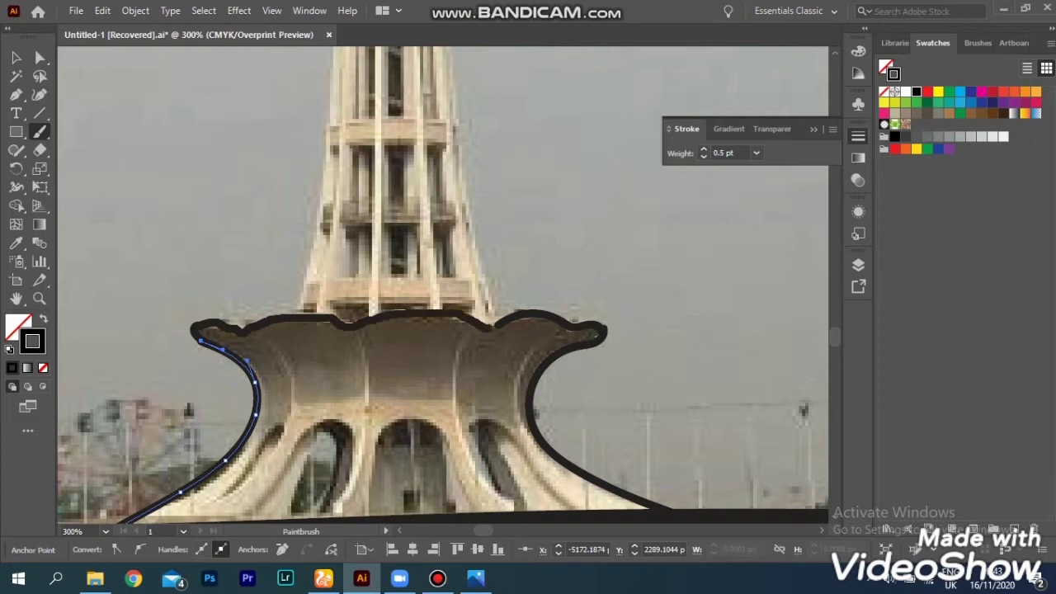
pyautogui.hotkey('ctrl', 'shift', 'a')
# Outline the central arch and the arch to its right beneath the flared base.
pyautogui.scroll(-3, 443, 286)
pyautogui.moveTo(374, 292); pyautogui.dragTo(352, 372)
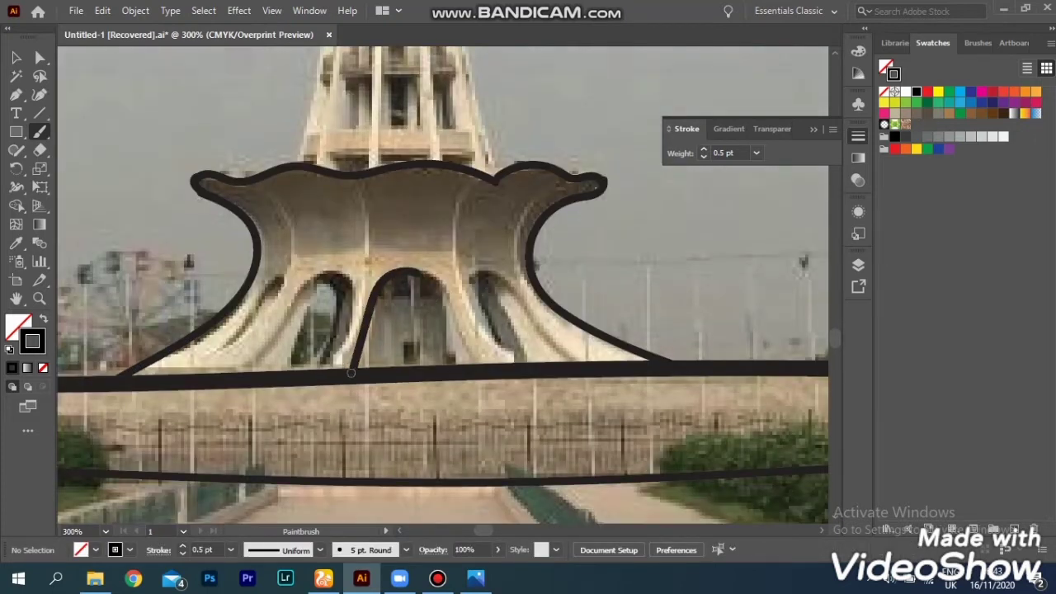
pyautogui.moveTo(417, 273); pyautogui.dragTo(428, 268)
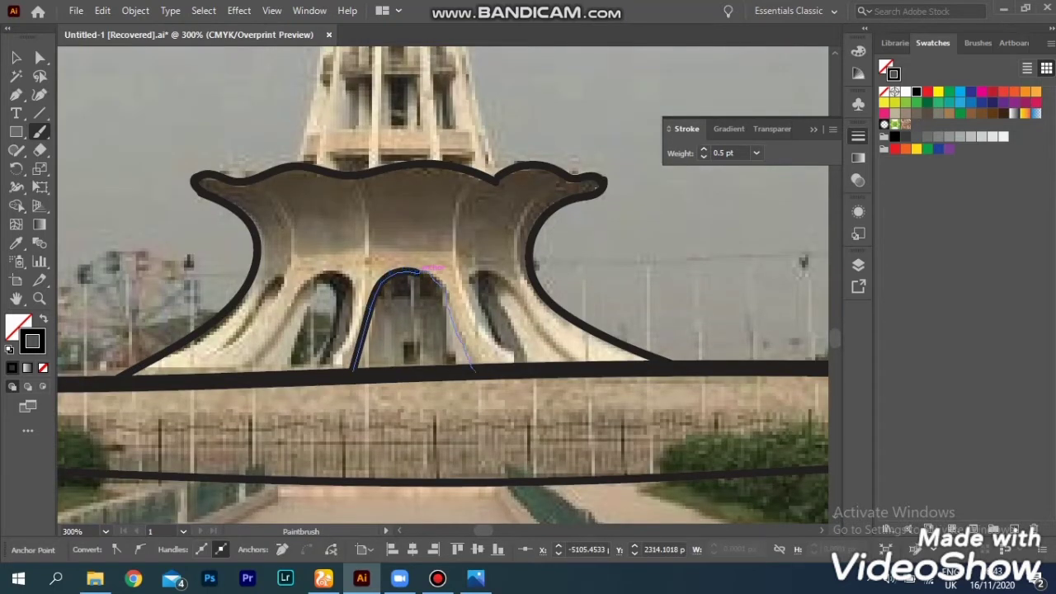
pyautogui.moveTo(474, 371); pyautogui.dragTo(473, 369)
pyautogui.moveTo(500, 275); pyautogui.dragTo(515, 375)
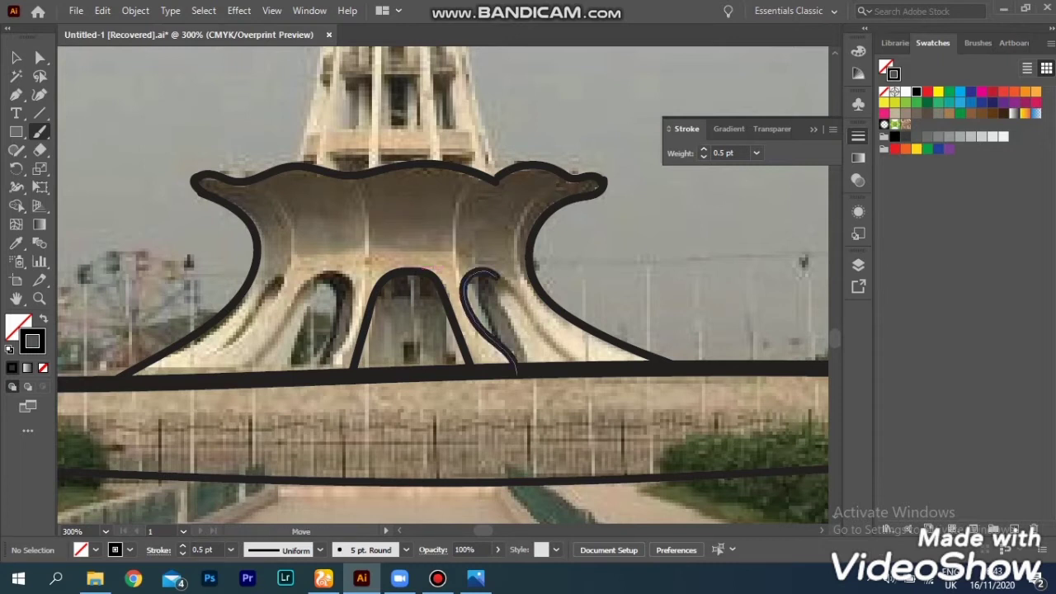
pyautogui.moveTo(577, 367); pyautogui.dragTo(485, 268)
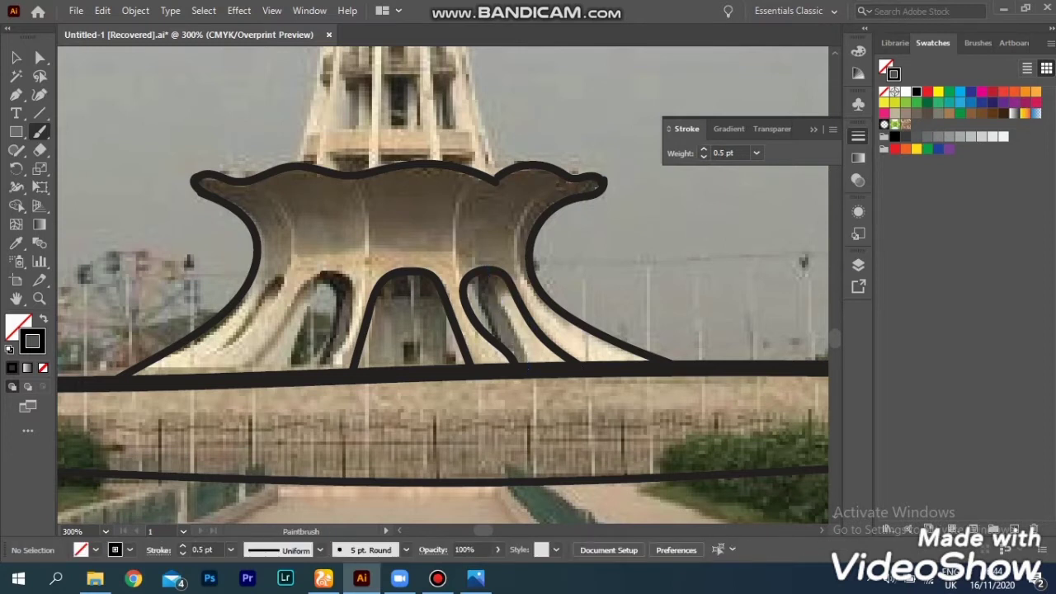
# Outline the left arch and the narrow slanted opening beside it beneath the flared base.
pyautogui.moveTo(236, 373)
pyautogui.mouseDown()
pyautogui.moveTo(341, 353)
pyautogui.moveTo(328, 370)
pyautogui.moveTo(272, 278)
pyautogui.moveTo(180, 373)
pyautogui.mouseUp()
pyautogui.moveTo(274, 275); pyautogui.dragTo(211, 372)
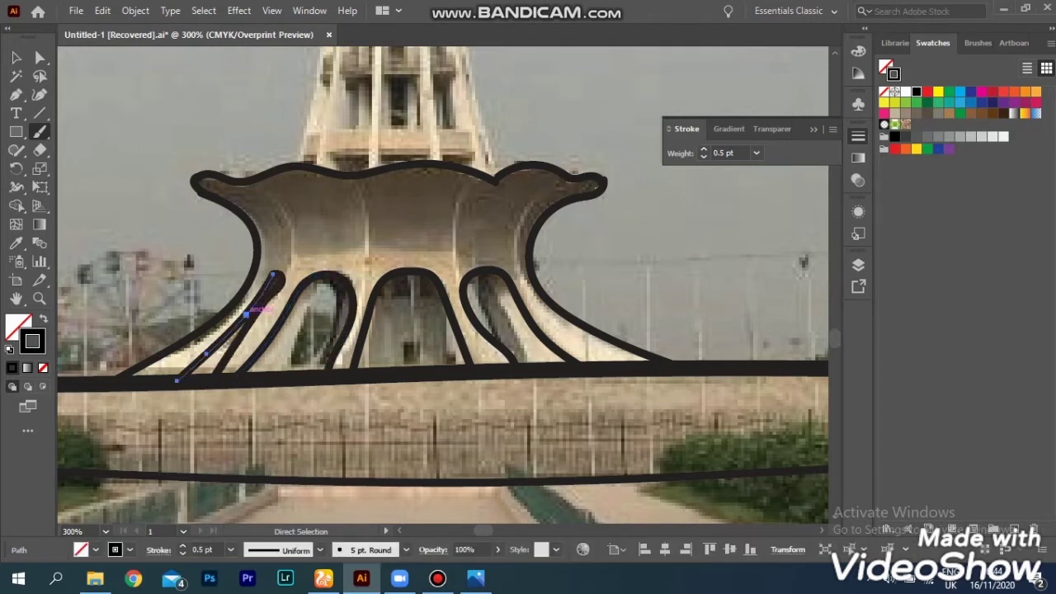
pyautogui.moveTo(273, 275); pyautogui.dragTo(213, 379)
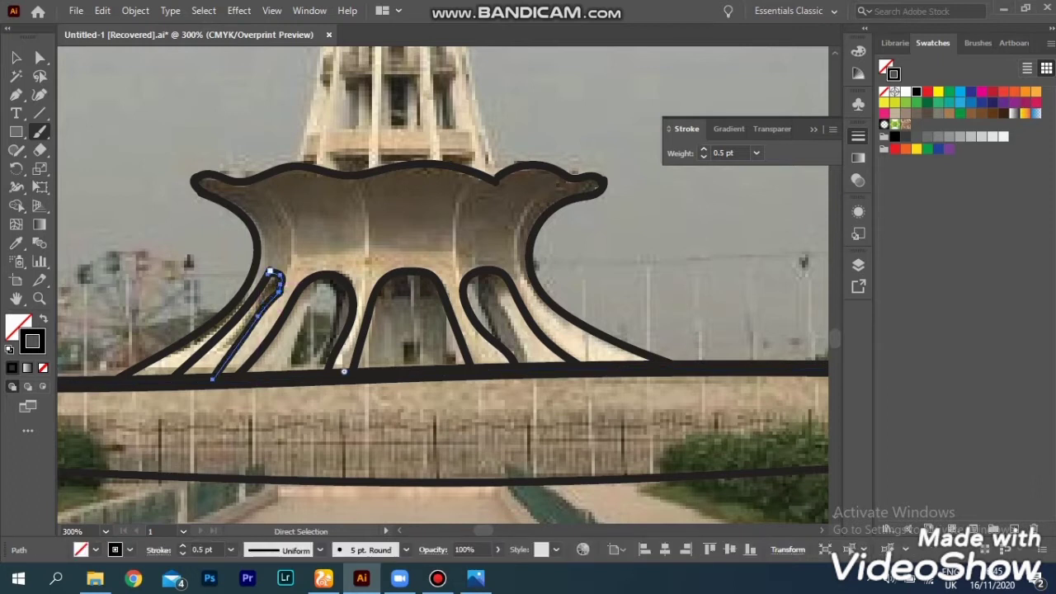
# Trace the shaft's right edge from the lower balcony to the flared base, bending the stroke to follow the taper.
pyautogui.scroll(5, 320, 237)
pyautogui.scroll(5, 320, 236)
pyautogui.moveTo(432, 115); pyautogui.dragTo(431, 476)
pyautogui.scroll(-2, 497, 390)
pyautogui.moveTo(431, 414)
pyautogui.mouseDown()
pyautogui.moveTo(458, 402)
pyautogui.moveTo(501, 513)
pyautogui.mouseUp()
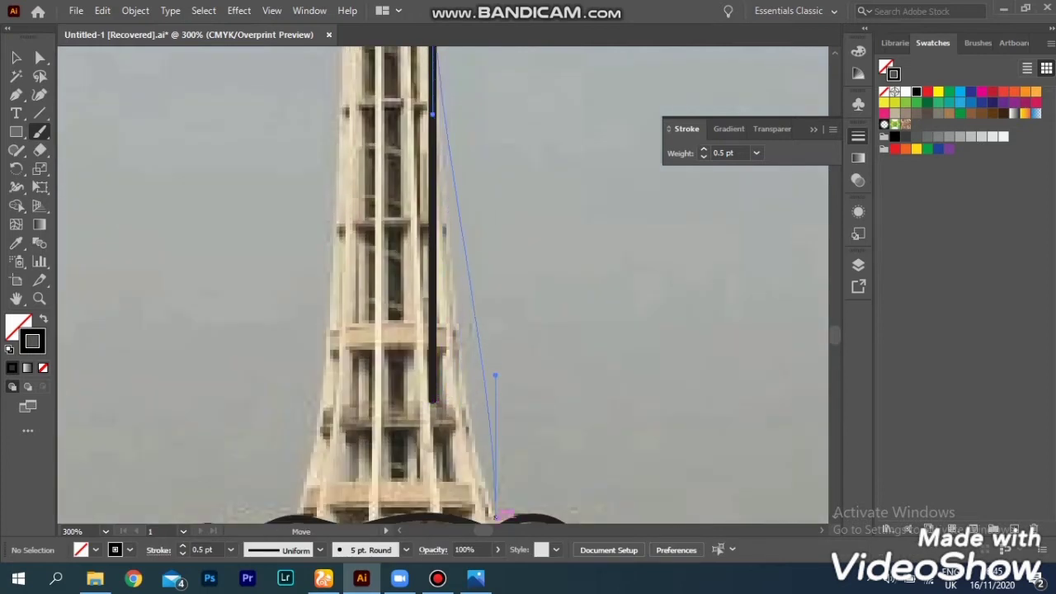
pyautogui.moveTo(486, 371); pyautogui.dragTo(466, 375)
pyautogui.scroll(6, 466, 375)
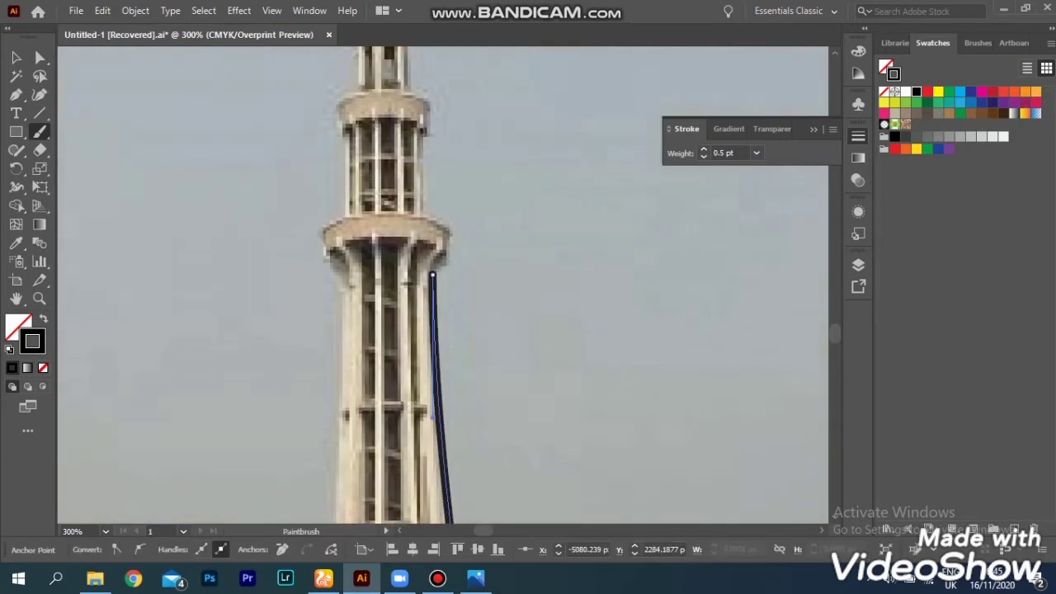
# Trace the right edge of the section between the balconies and the lower balcony's rounded right side.
pyautogui.moveTo(424, 130)
pyautogui.mouseDown()
pyautogui.moveTo(336, 218)
pyautogui.moveTo(422, 212)
pyautogui.mouseUp()
pyautogui.press('a')
pyautogui.press('b')
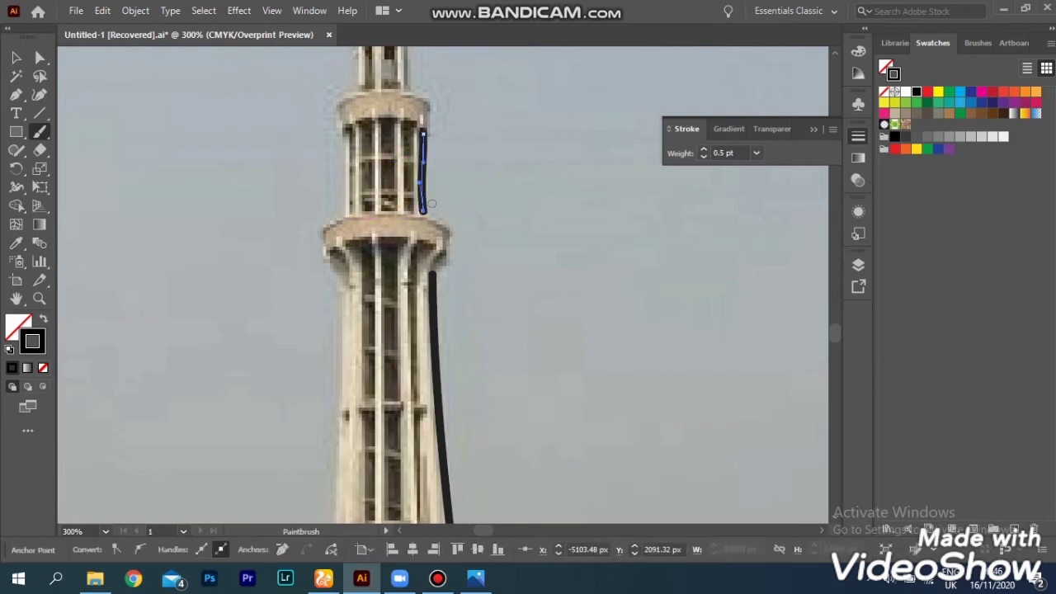
pyautogui.moveTo(431, 204); pyautogui.dragTo(431, 272)
pyautogui.scroll(2, 432, 273)
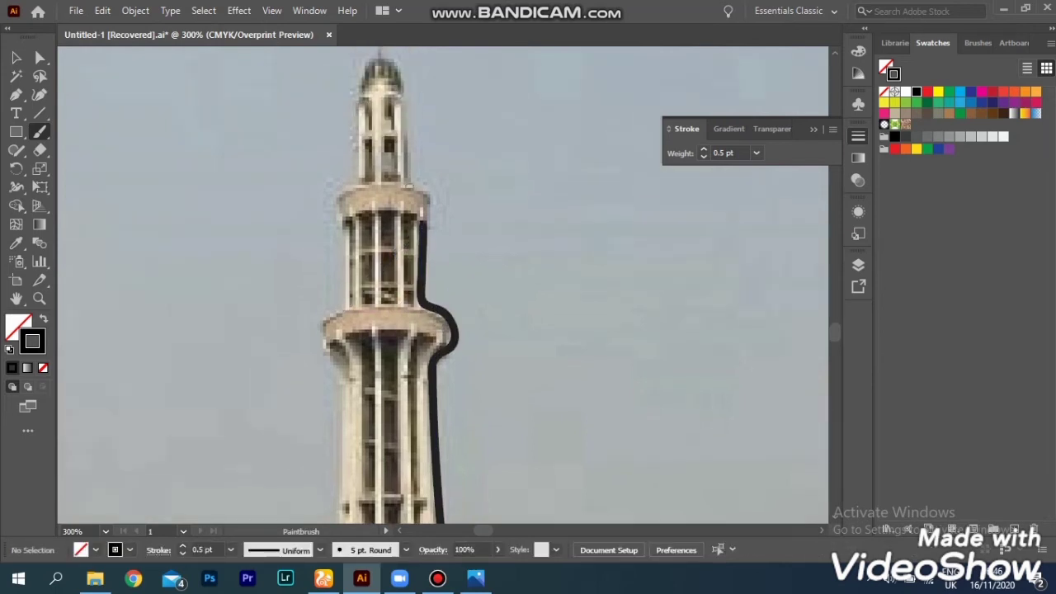
# Trace both sides of the tower's top spire and the right side of the upper balcony.
pyautogui.scroll(1, 382, 83)
pyautogui.moveTo(380, 89); pyautogui.dragTo(403, 221)
pyautogui.moveTo(368, 93); pyautogui.dragTo(360, 224)
pyautogui.hscroll(-2, 445, 247)
pyautogui.keyDown('ctrl'); pyautogui.click(459, 205); pyautogui.keyUp('ctrl')
# Trace the tower's left edge from the upper balcony past the lower balcony down to the flared base.
pyautogui.scroll(1, 468, 213)
pyautogui.scroll(-1, 392, 172)
pyautogui.moveTo(401, 260); pyautogui.dragTo(399, 347)
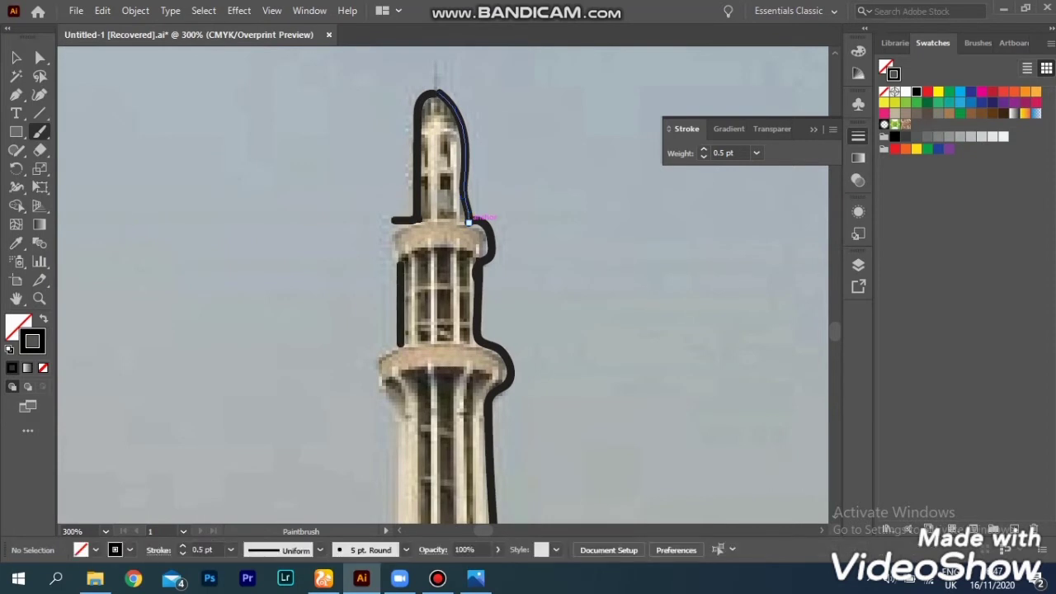
pyautogui.moveTo(392, 221); pyautogui.dragTo(396, 259)
pyautogui.scroll(-5, 398, 247)
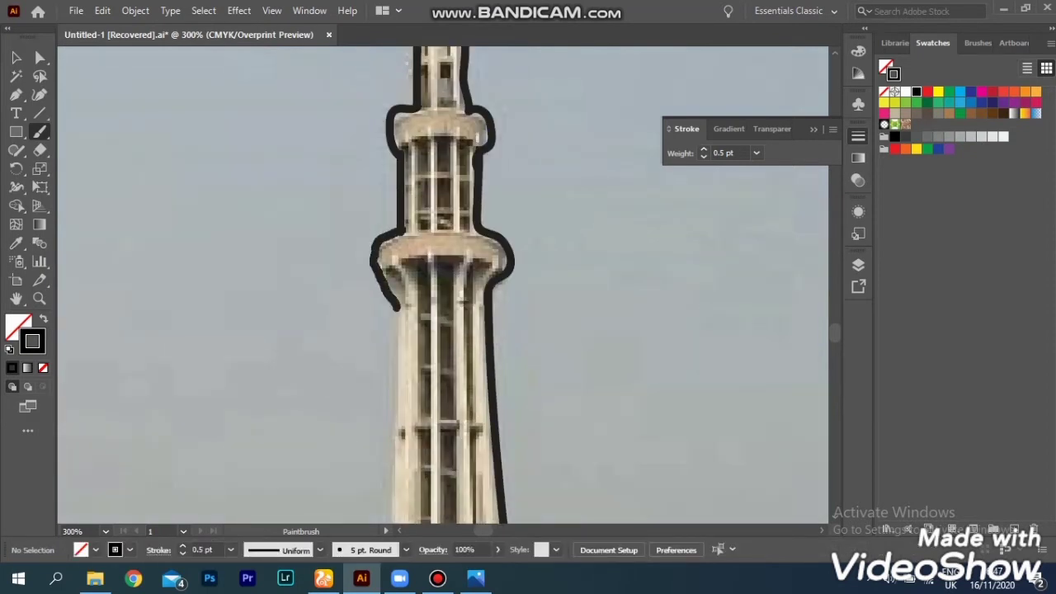
pyautogui.scroll(-6, 391, 185)
pyautogui.moveTo(396, 159)
pyautogui.mouseDown()
pyautogui.moveTo(387, 520)
pyautogui.moveTo(363, 524)
pyautogui.moveTo(346, 470)
pyautogui.mouseUp()
# Reduce the stroke weight of the left edge line between the two balconies to 0.25 pt.
pyautogui.scroll(18, 410, 148)
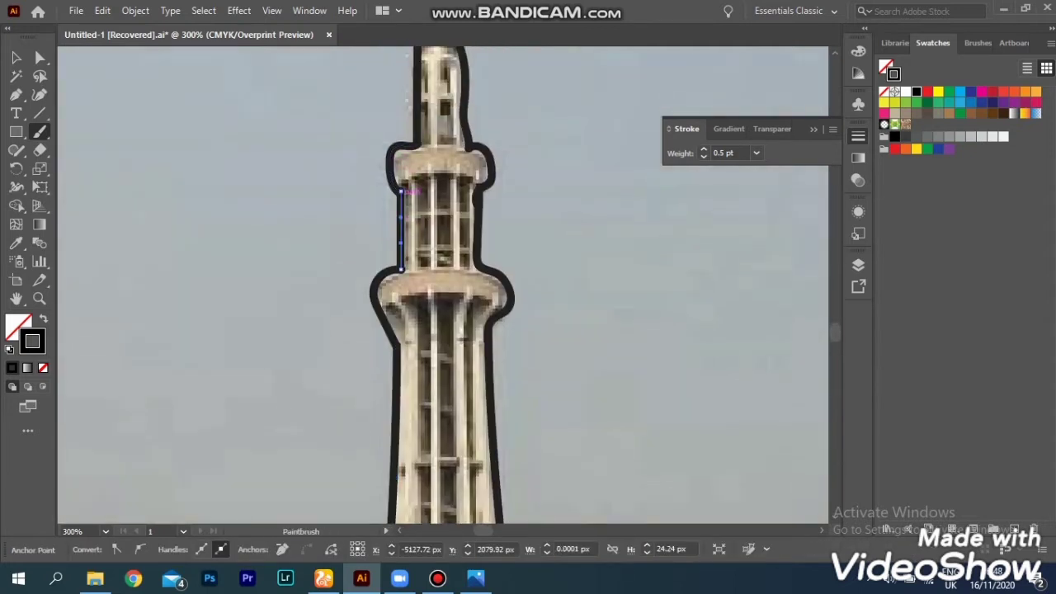
pyautogui.click(437, 578)
pyautogui.click(438, 577)
pyautogui.scroll(-15, 445, 289)
pyautogui.scroll(10, 445, 288)
pyautogui.hotkey('ctrl', 'shift', 'a')
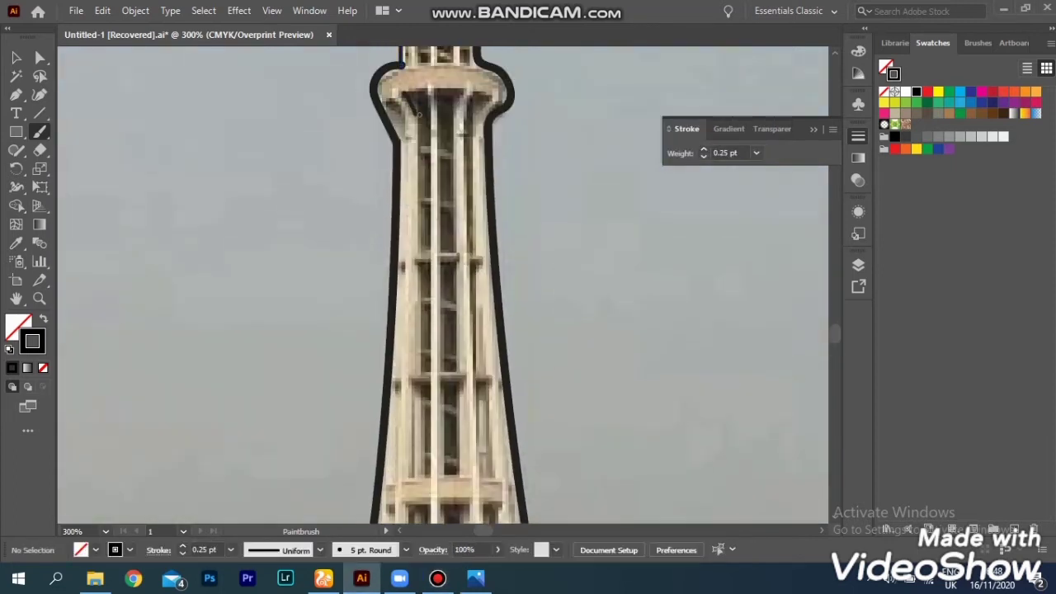
# Trace the inner rib line along the left side of the shaft, from the lower balcony to the flared base.
pyautogui.scroll(-5, 446, 289)
pyautogui.moveTo(410, 47); pyautogui.dragTo(390, 403)
pyautogui.scroll(5, 389, 403)
pyautogui.moveTo(419, 132); pyautogui.dragTo(419, 137)
pyautogui.press('ctrl')
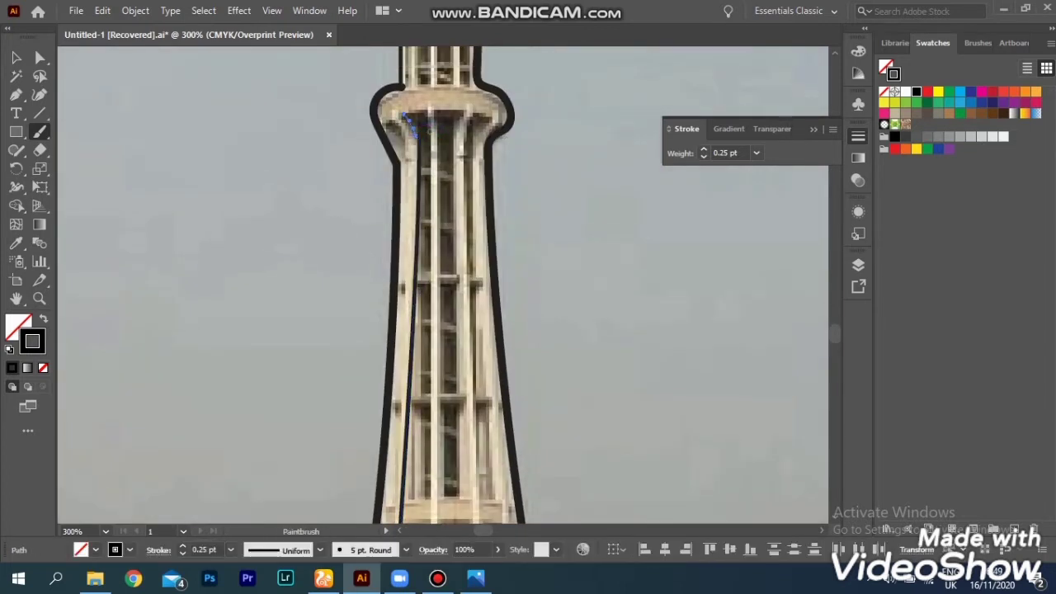
pyautogui.hotkey('ctrl', 'shift', 'a')
# Trace the upper and lower edges of the lower balcony and the line beneath the spire's dome.
pyautogui.scroll(2, 418, 215)
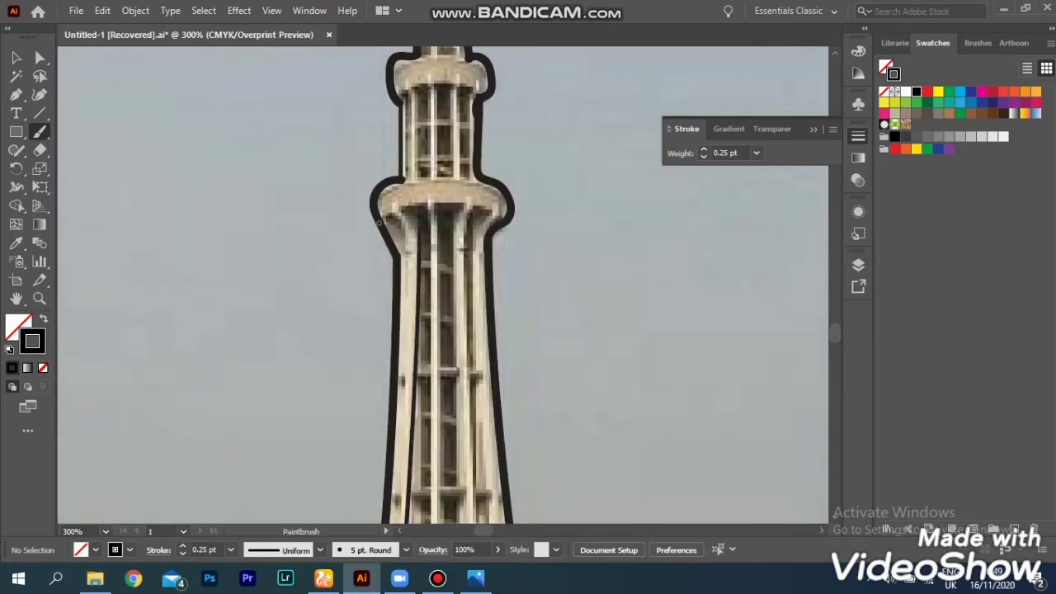
pyautogui.moveTo(511, 212)
pyautogui.mouseDown()
pyautogui.moveTo(378, 221)
pyautogui.moveTo(421, 203)
pyautogui.mouseUp()
pyautogui.press('ctrl')
pyautogui.hotkey('ctrl', 'shift', 'a')
pyautogui.scroll(4, 441, 284)
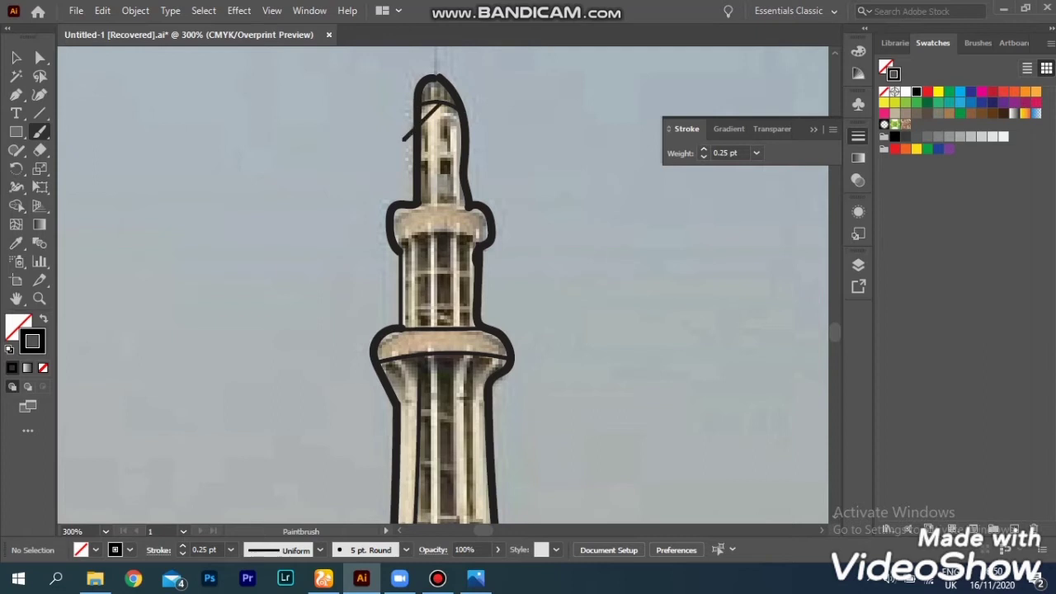
# Draw two vertical rib lines down the top spire and trace the upper balcony's upper and lower edges.
pyautogui.moveTo(437, 106); pyautogui.dragTo(446, 201)
pyautogui.moveTo(439, 104); pyautogui.dragTo(442, 204)
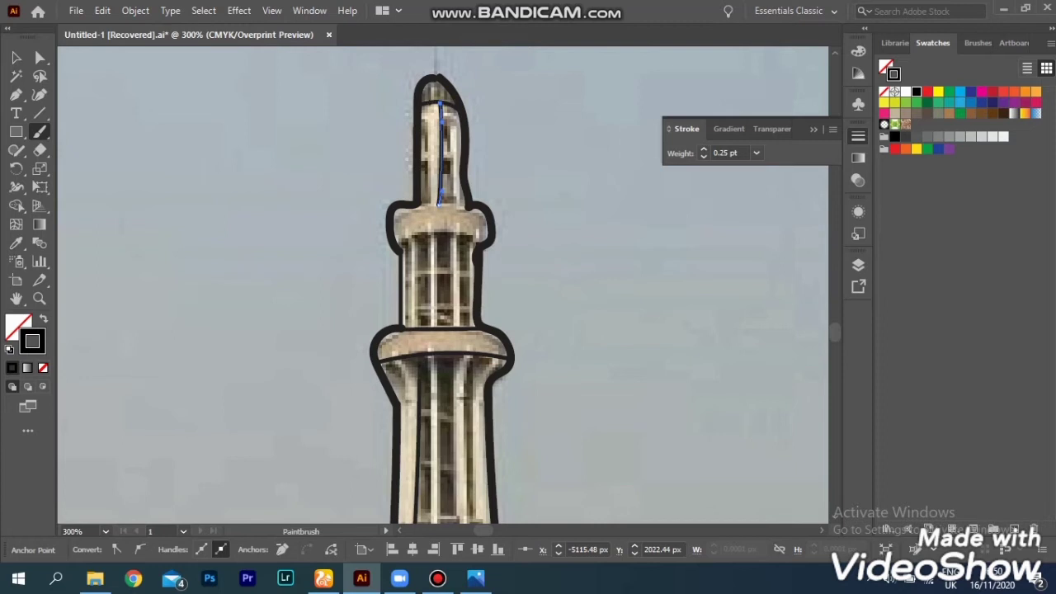
pyautogui.moveTo(428, 102); pyautogui.dragTo(430, 202)
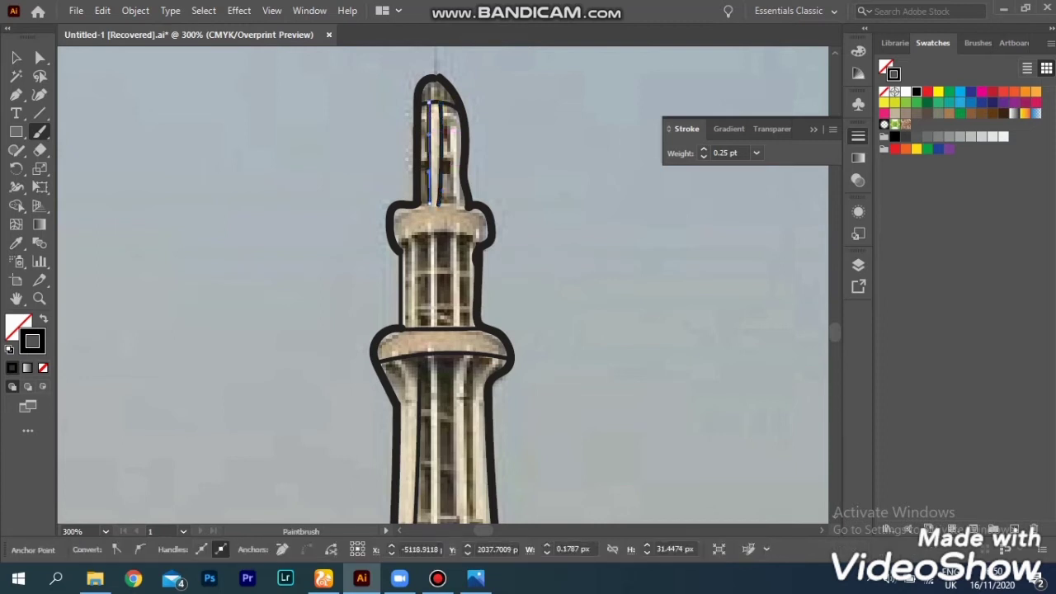
pyautogui.hotkey('ctrl', 'shift', 'a')
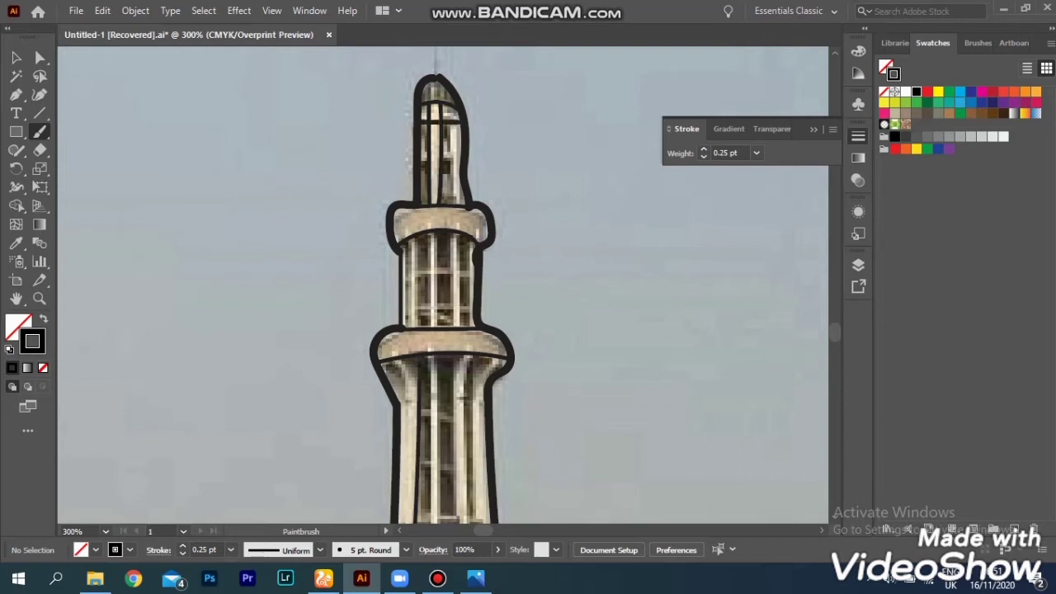
# Draw short crossbars on both sides of the top spire's central rib, replacing the single line across it.
pyautogui.moveTo(492, 115); pyautogui.dragTo(489, 108)
pyautogui.scroll(2, 490, 116)
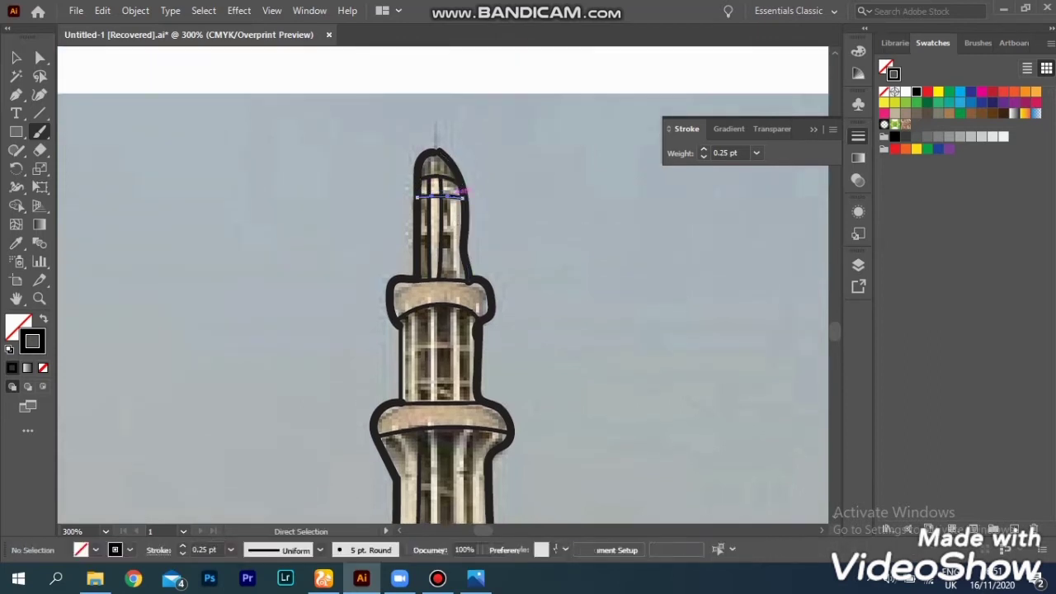
pyautogui.scroll(2, 468, 198)
pyautogui.scroll(2, 435, 64)
pyautogui.moveTo(407, 224); pyautogui.dragTo(474, 233)
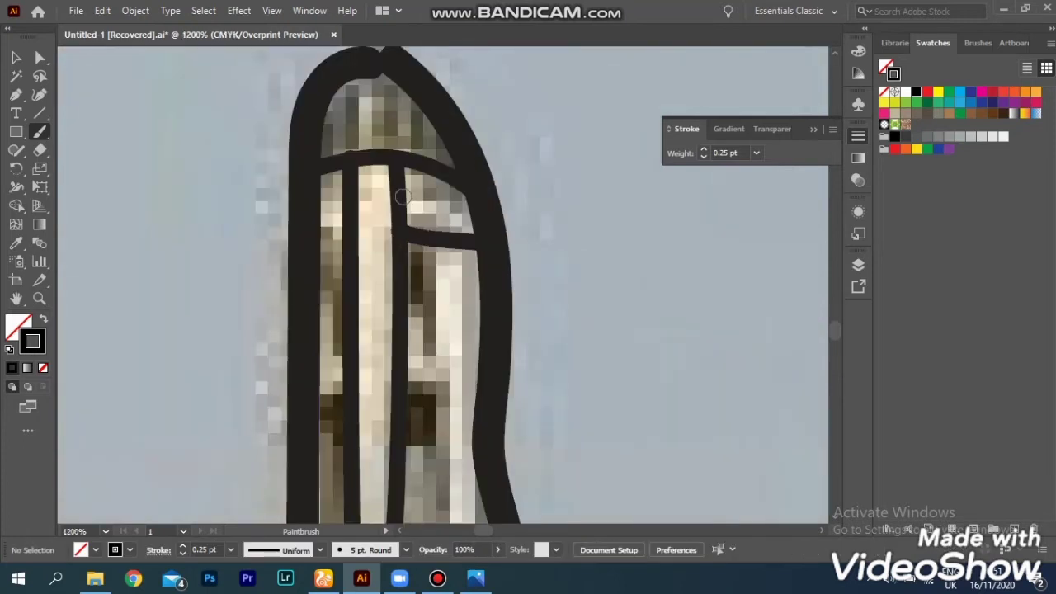
pyautogui.moveTo(404, 196); pyautogui.dragTo(488, 224)
pyautogui.moveTo(347, 237); pyautogui.dragTo(356, 237)
pyautogui.moveTo(320, 356); pyautogui.dragTo(477, 368)
pyautogui.moveTo(391, 393); pyautogui.dragTo(486, 404)
# Draw another vertical rib line on the right side of the top spire, down to the upper balcony.
pyautogui.scroll(-3, 489, 400)
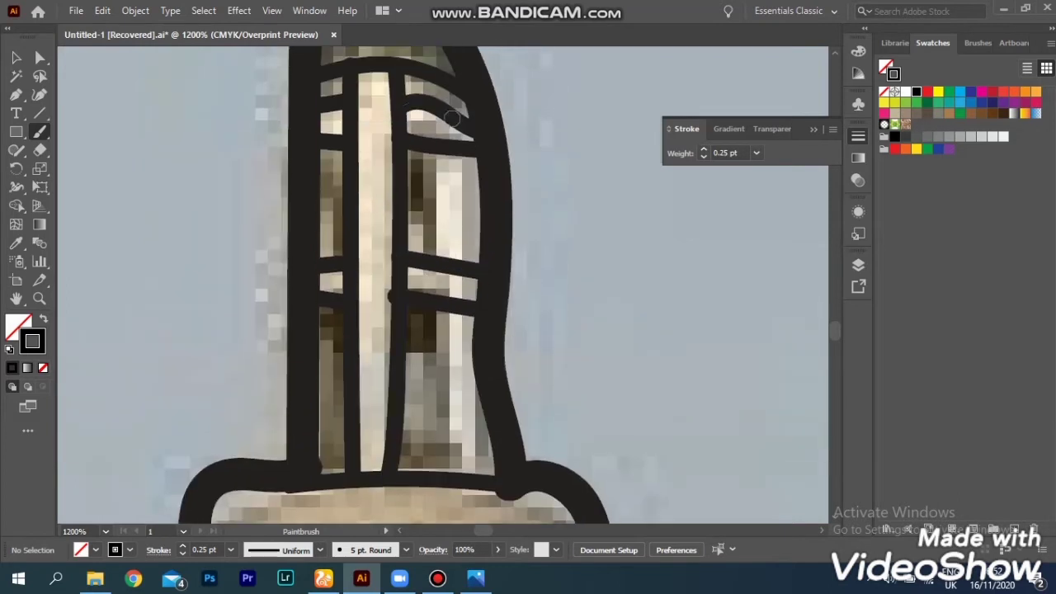
pyautogui.scroll(1, 435, 76)
pyautogui.moveTo(437, 85)
pyautogui.mouseDown()
pyautogui.moveTo(431, 177)
pyautogui.moveTo(462, 492)
pyautogui.mouseUp()
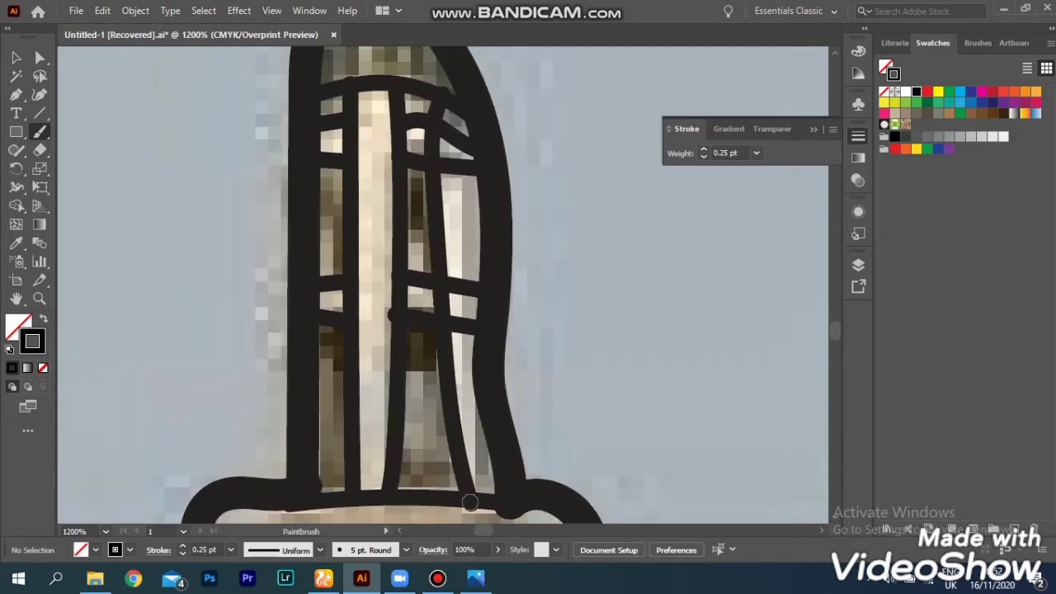
# Rework the right edge stroke of the section between the balconies to smooth the bulge below the upper balcony.
pyautogui.scroll(-8, 446, 113)
pyautogui.scroll(-2, 446, 113)
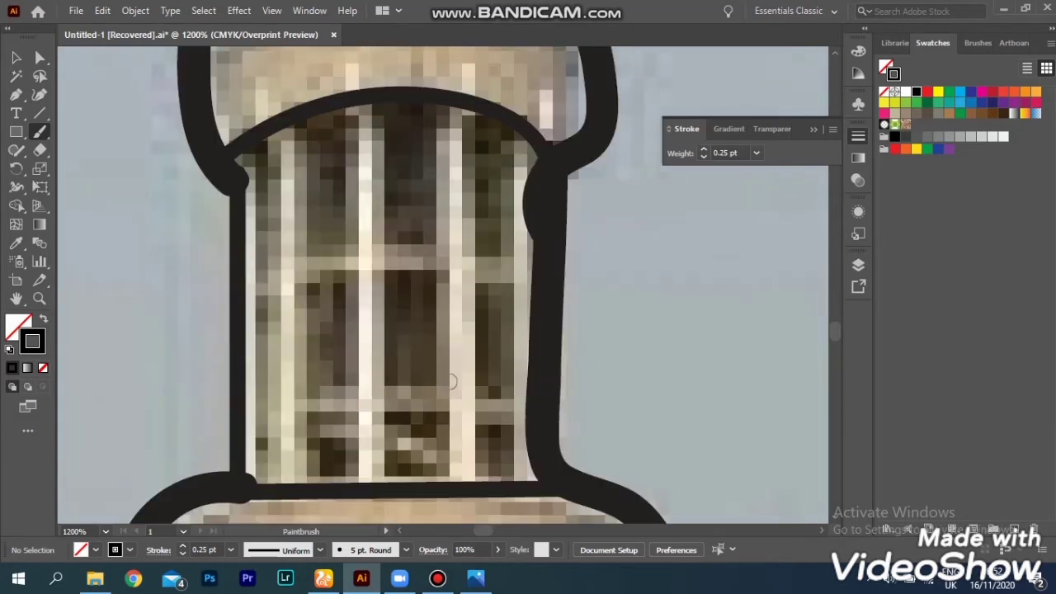
pyautogui.keyDown('ctrl'); pyautogui.click(545, 179); pyautogui.keyUp('ctrl')
pyautogui.scroll(4, 528, 165)
pyautogui.moveTo(510, 138); pyautogui.dragTo(510, 137)
pyautogui.keyDown('ctrl'); pyautogui.click(544, 365); pyautogui.keyUp('ctrl')
pyautogui.moveTo(550, 370); pyautogui.dragTo(550, 341)
pyautogui.scroll(-5, 550, 341)
pyautogui.scroll(1, 550, 248)
pyautogui.click(702, 156)
pyautogui.hotkey('ctrl', 'z')
pyautogui.keyDown('ctrl'); pyautogui.click(779, 222); pyautogui.keyUp('ctrl')
# Draw two vertical rib lines in the right part of the section between the balconies.
pyautogui.moveTo(511, 122); pyautogui.dragTo(511, 481)
pyautogui.scroll(1, 511, 482)
pyautogui.scroll(-2, 465, 118)
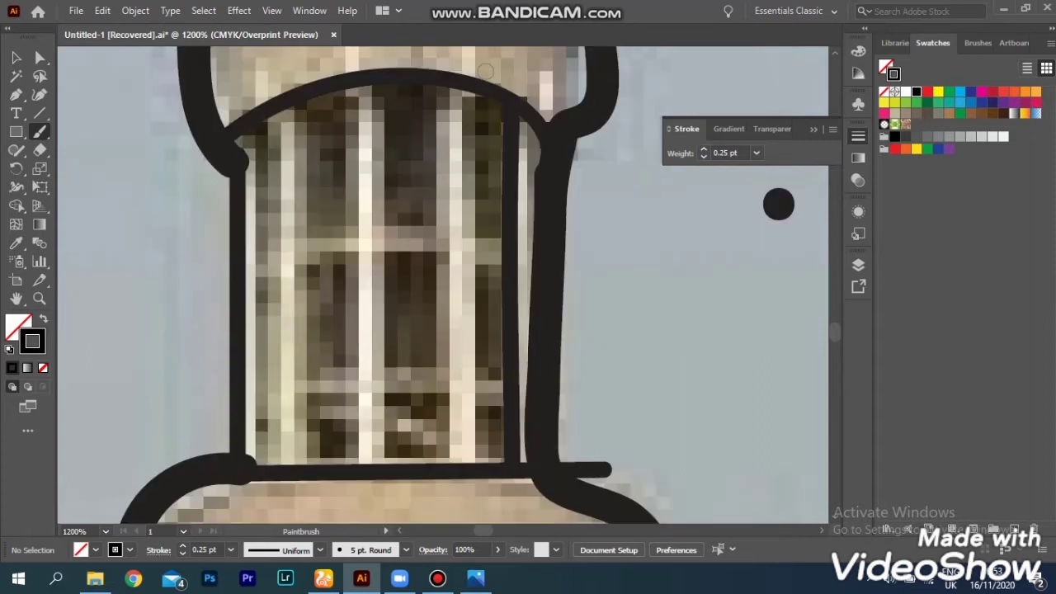
pyautogui.moveTo(466, 82)
pyautogui.mouseDown()
pyautogui.moveTo(466, 463)
pyautogui.moveTo(433, 388)
pyautogui.moveTo(450, 463)
pyautogui.mouseUp()
pyautogui.hotkey('ctrl', 'z')
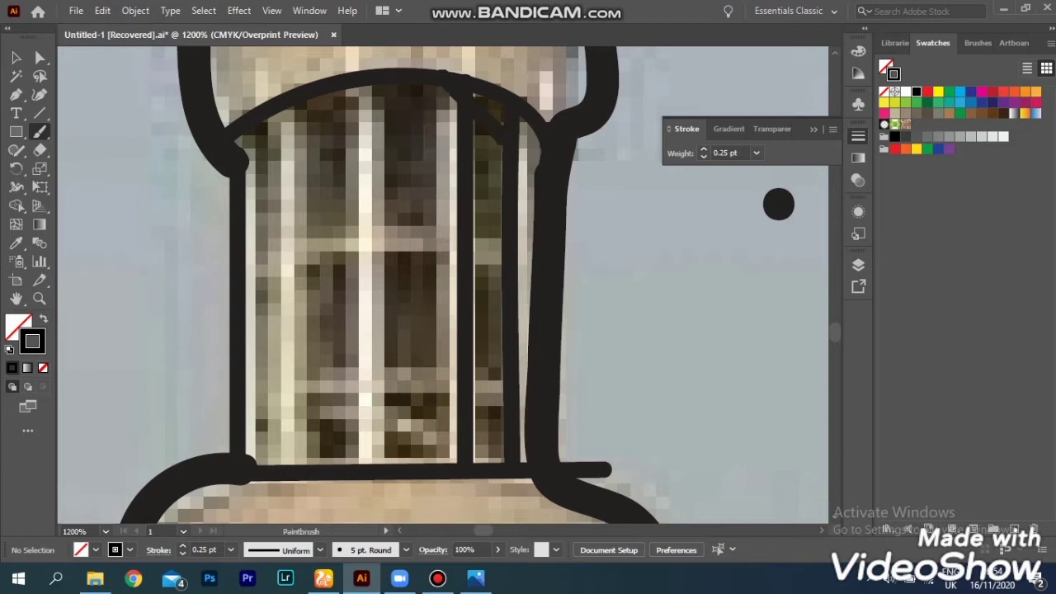
# Add a third vertical rib line just left of those two and straighten it with its anchor handles.
pyautogui.moveTo(443, 76); pyautogui.dragTo(566, 200)
pyautogui.moveTo(448, 473)
pyautogui.mouseDown()
pyautogui.moveTo(478, 476)
pyautogui.moveTo(325, 349)
pyautogui.moveTo(445, 323)
pyautogui.mouseUp()
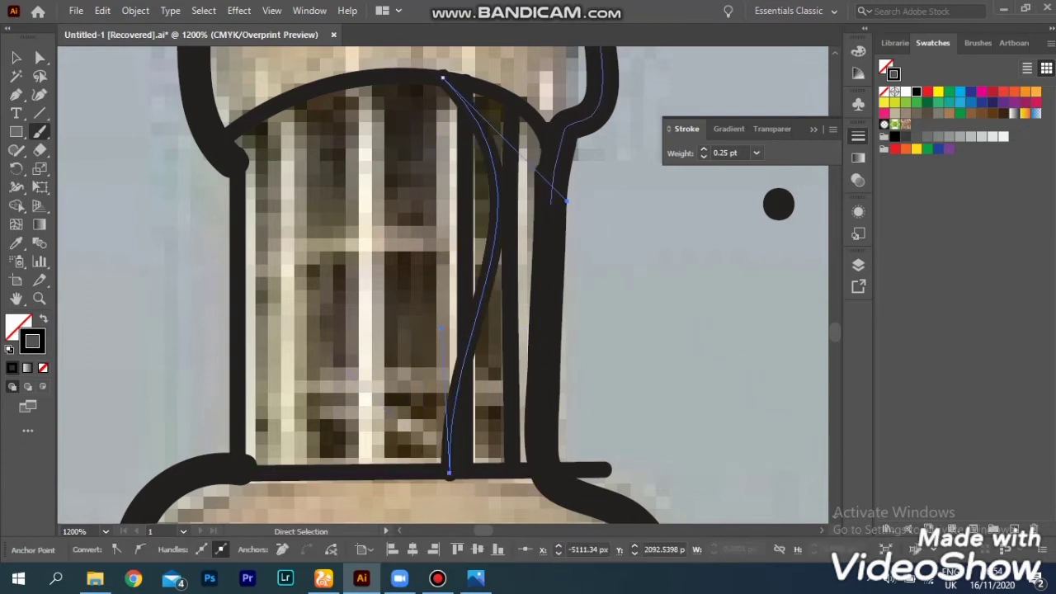
pyautogui.moveTo(566, 199); pyautogui.dragTo(446, 220)
pyautogui.moveTo(449, 472); pyautogui.dragTo(446, 468)
# Draw two vertical rib lines just left of the middle of the section between the balconies.
pyautogui.scroll(1, 446, 468)
pyautogui.scroll(-2, 446, 468)
pyautogui.scroll(1, 447, 468)
pyautogui.moveTo(373, 74)
pyautogui.mouseDown()
pyautogui.moveTo(376, 475)
pyautogui.moveTo(380, 73)
pyautogui.moveTo(353, 294)
pyautogui.moveTo(369, 475)
pyautogui.moveTo(353, 474)
pyautogui.mouseUp()
pyautogui.moveTo(352, 77); pyautogui.dragTo(352, 81)
pyautogui.scroll(1, 380, 186)
# Draw two more vertical rib lines in the left part of the section between the balconies, down to its base line.
pyautogui.moveTo(297, 139); pyautogui.dragTo(301, 351)
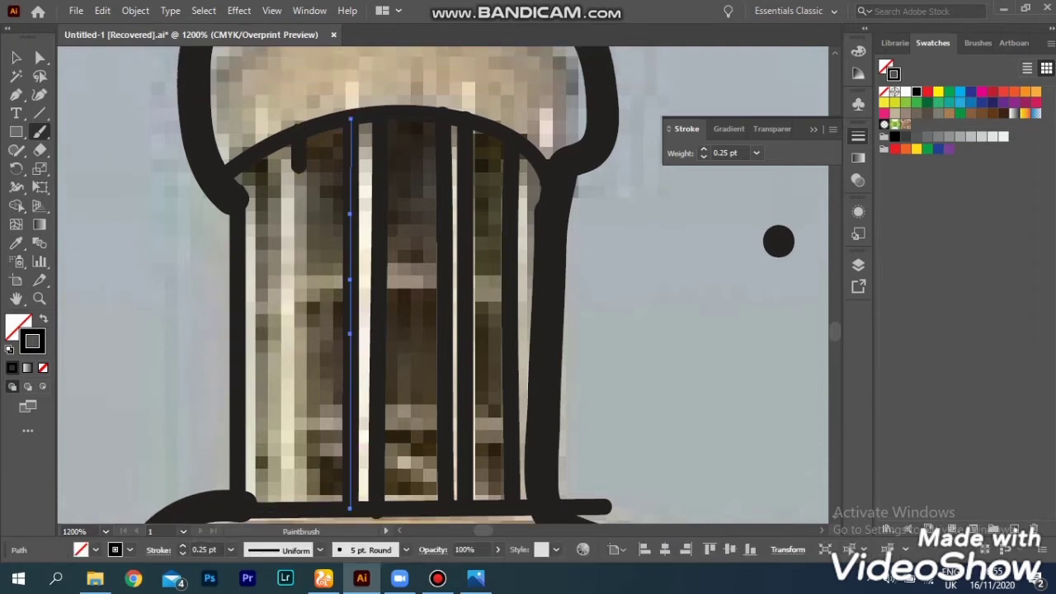
pyautogui.moveTo(299, 141); pyautogui.dragTo(299, 499)
pyautogui.moveTo(270, 146); pyautogui.dragTo(278, 500)
# Draw horizontal crossbars between the ribs at mid-height of the section between the balconies and down its right panes.
pyautogui.scroll(2, 330, 289)
pyautogui.scroll(-2, 330, 289)
pyautogui.moveTo(307, 311); pyautogui.dragTo(340, 311)
pyautogui.moveTo(307, 265); pyautogui.dragTo(501, 270)
pyautogui.scroll(-3, 495, 280)
pyautogui.moveTo(474, 305); pyautogui.dragTo(498, 310)
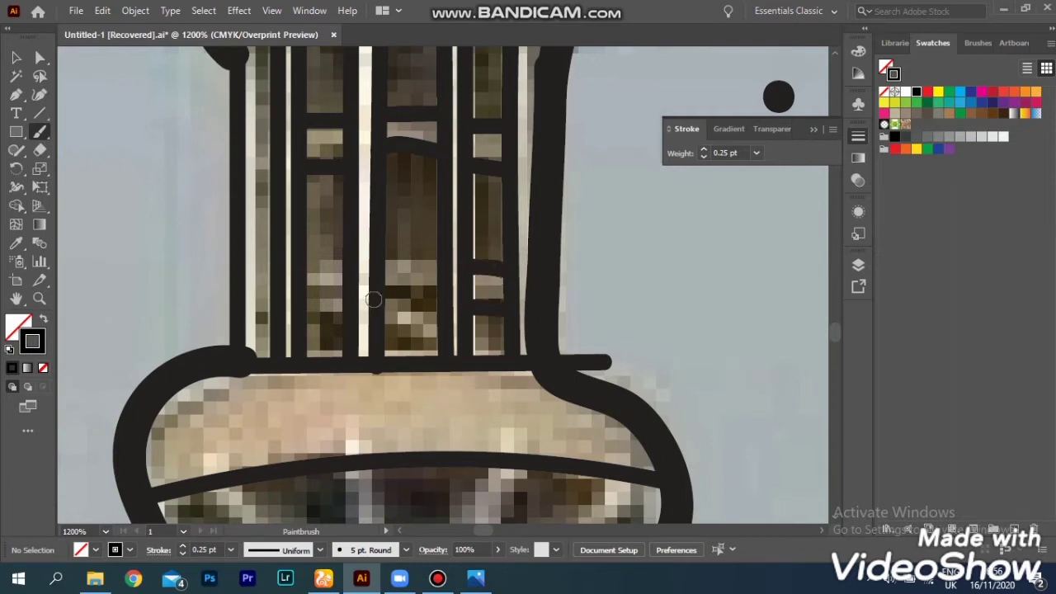
# Draw the lower crossbars in the middle and left panes of the section between the balconies.
pyautogui.moveTo(369, 250); pyautogui.dragTo(436, 251)
pyautogui.moveTo(290, 258); pyautogui.dragTo(341, 265)
pyautogui.moveTo(301, 304); pyautogui.dragTo(348, 309)
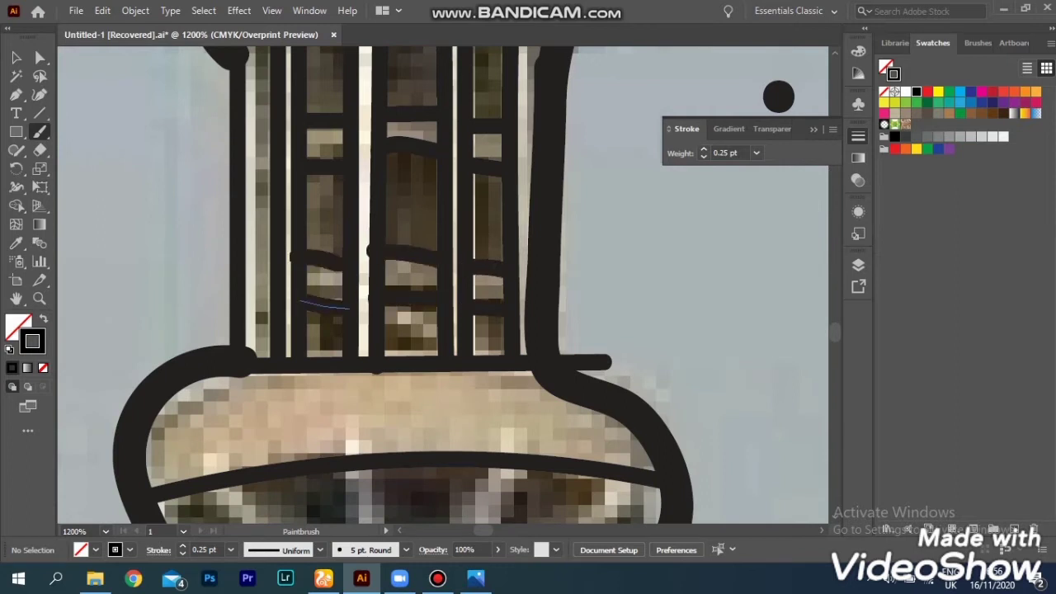
pyautogui.scroll(2, 235, 250)
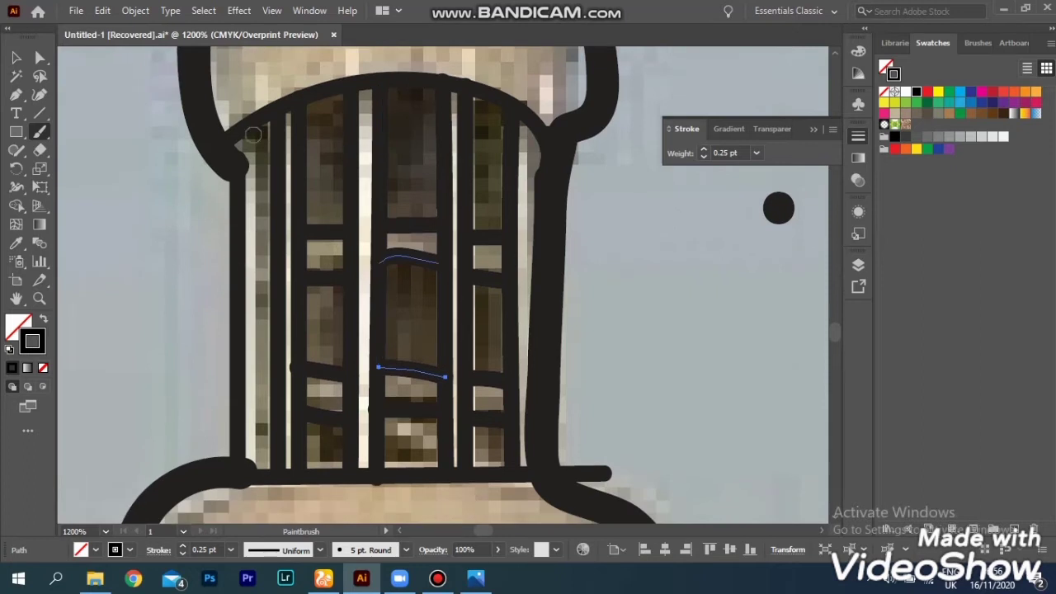
# Draw a vertical rib line beside the section's left edge, rework the left pane's crossbar, and add short crossbars in the leftmost gap.
pyautogui.moveTo(254, 128); pyautogui.dragTo(255, 466)
pyautogui.scroll(1, 272, 247)
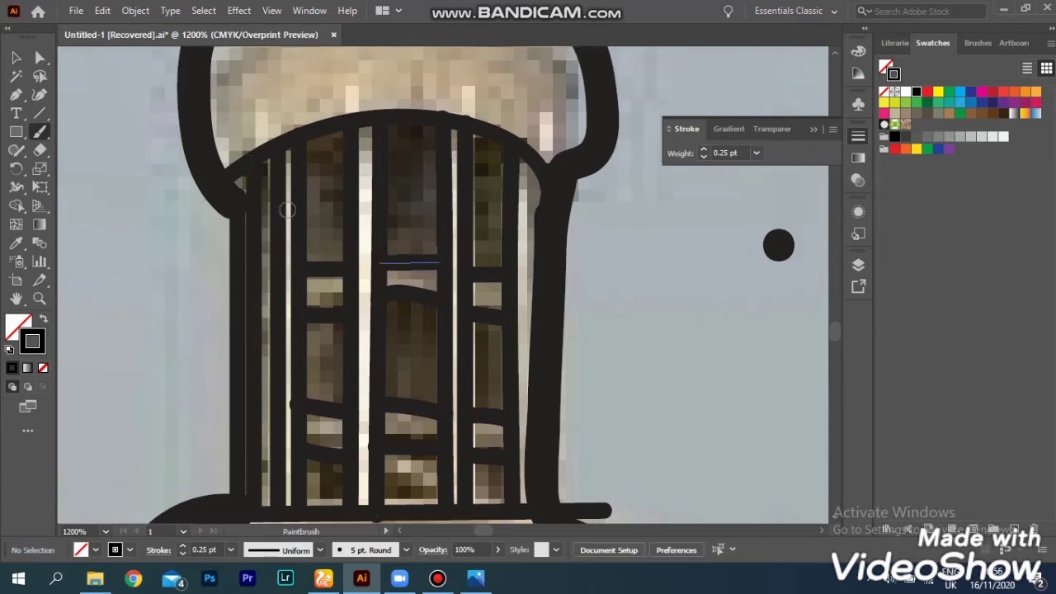
pyautogui.click(303, 313)
pyautogui.moveTo(323, 307)
pyautogui.mouseDown()
pyautogui.moveTo(334, 289)
pyautogui.moveTo(306, 302)
pyautogui.moveTo(413, 299)
pyautogui.moveTo(355, 297)
pyautogui.mouseUp()
pyautogui.scroll(1, 274, 307)
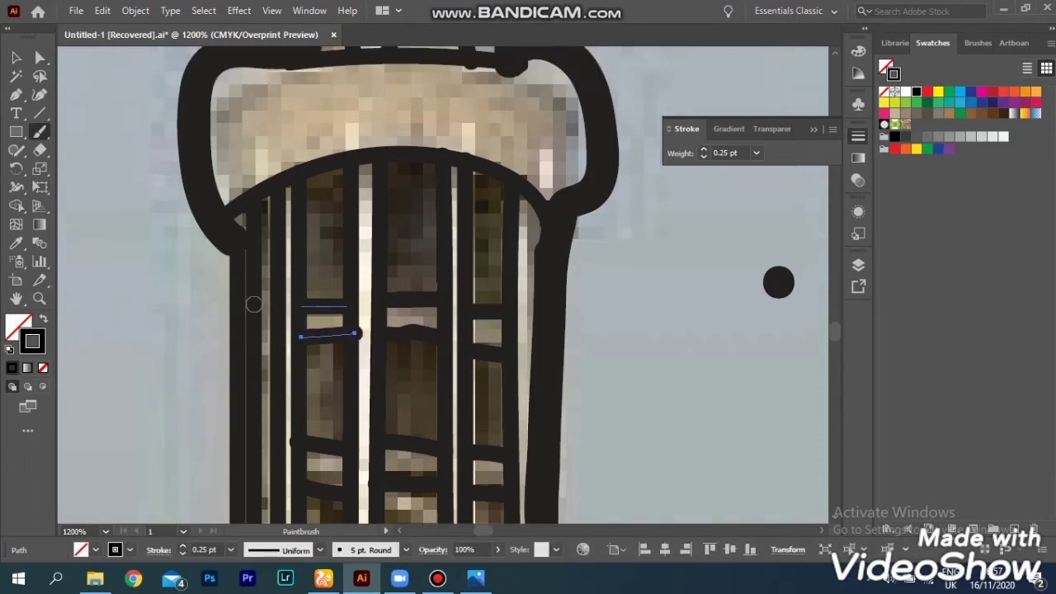
pyautogui.hotkey('ctrl', 'shift', 'a')
pyautogui.scroll(-3, 257, 330)
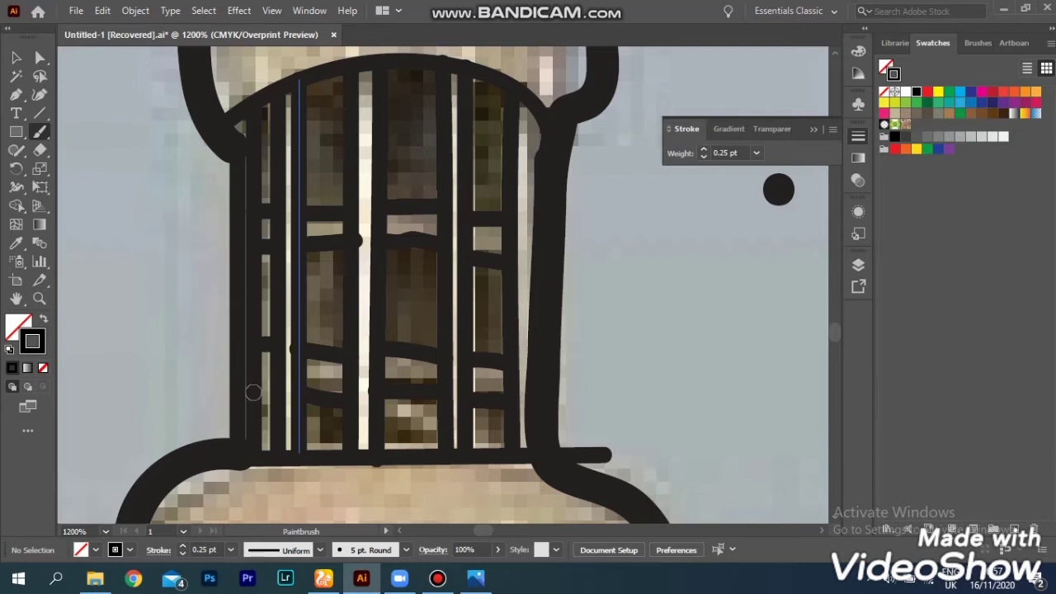
# Redraw the horizontal base line of the section between the balconies so that it spans from the left edge to the right edge.
pyautogui.scroll(-3, 282, 387)
pyautogui.moveTo(225, 176)
pyautogui.mouseDown()
pyautogui.moveTo(566, 176)
pyautogui.moveTo(553, 175)
pyautogui.mouseUp()
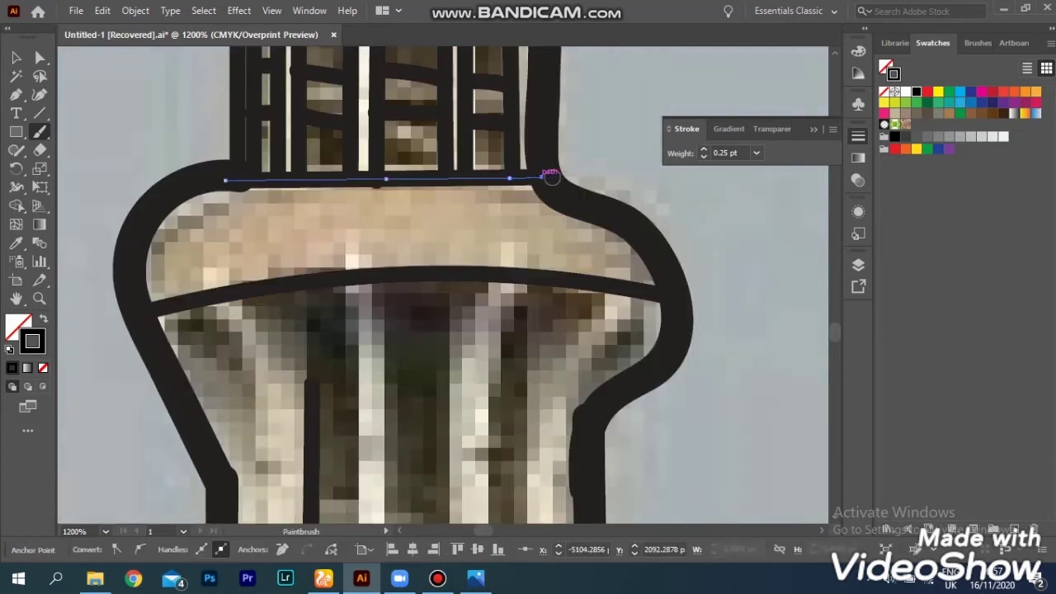
pyautogui.scroll(-2, 553, 175)
# Draw a vertical rib line down the middle of the main shaft, from the lower balcony to the flared base.
pyautogui.hotkey('ctrl', '1')
pyautogui.press('v')
pyautogui.hotkey('ctrl', 'a')
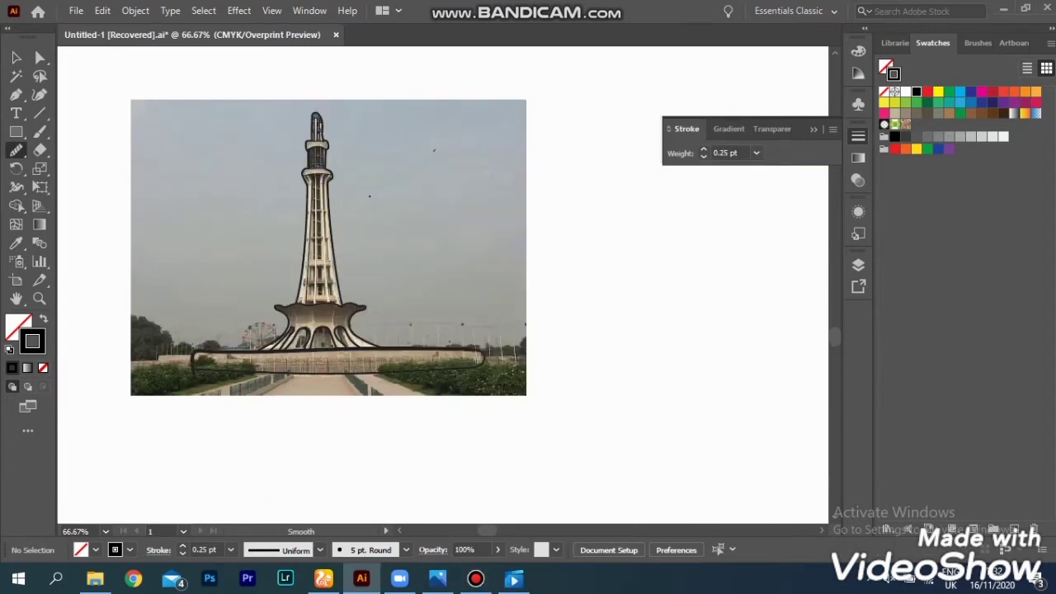
pyautogui.scroll(3, 287, 182)
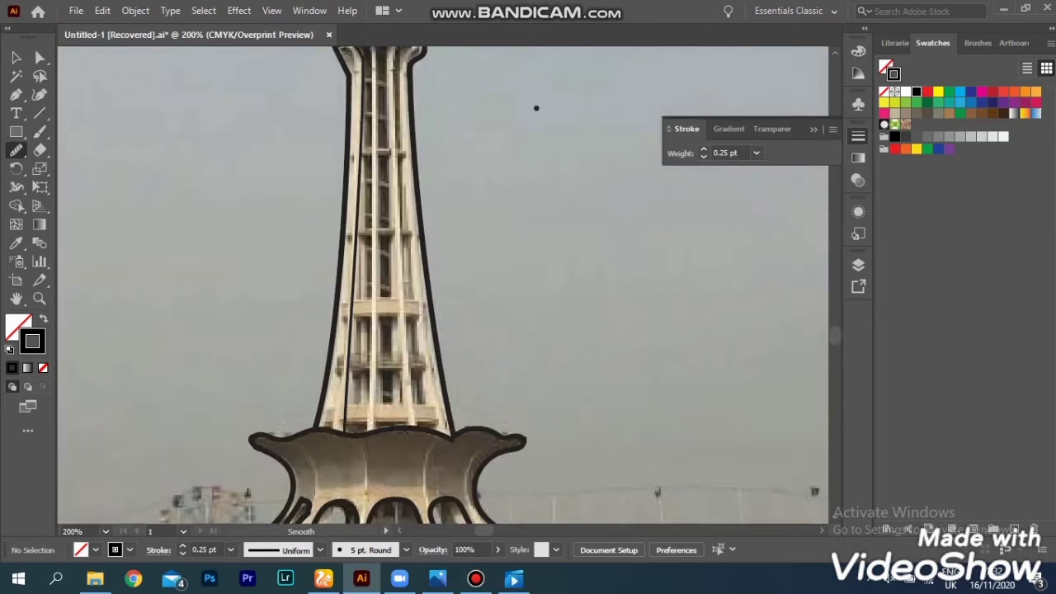
pyautogui.press('b')
pyautogui.scroll(1, 537, 219)
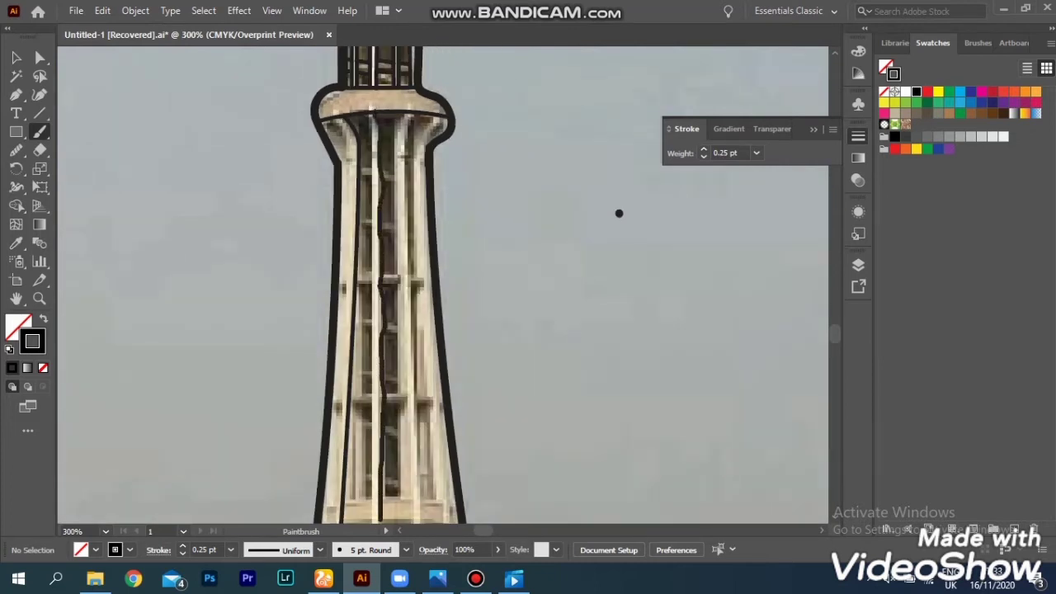
pyautogui.scroll(-5, 619, 212)
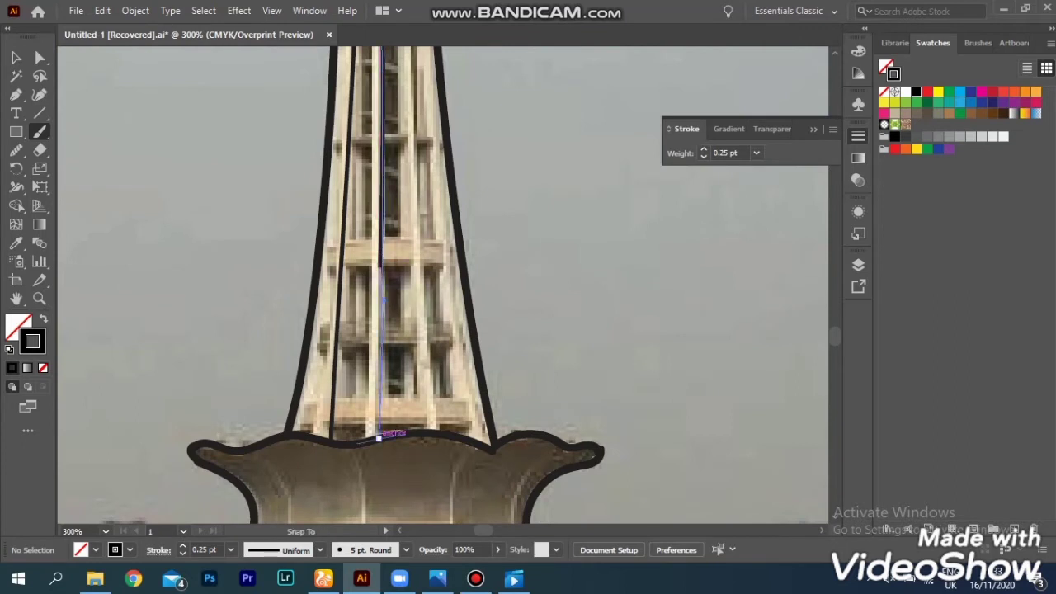
pyautogui.moveTo(381, 429); pyautogui.dragTo(381, 429)
# Draw a second vertical rib line just left of the central one and straighten it down to the flared base.
pyautogui.scroll(5, 619, 137)
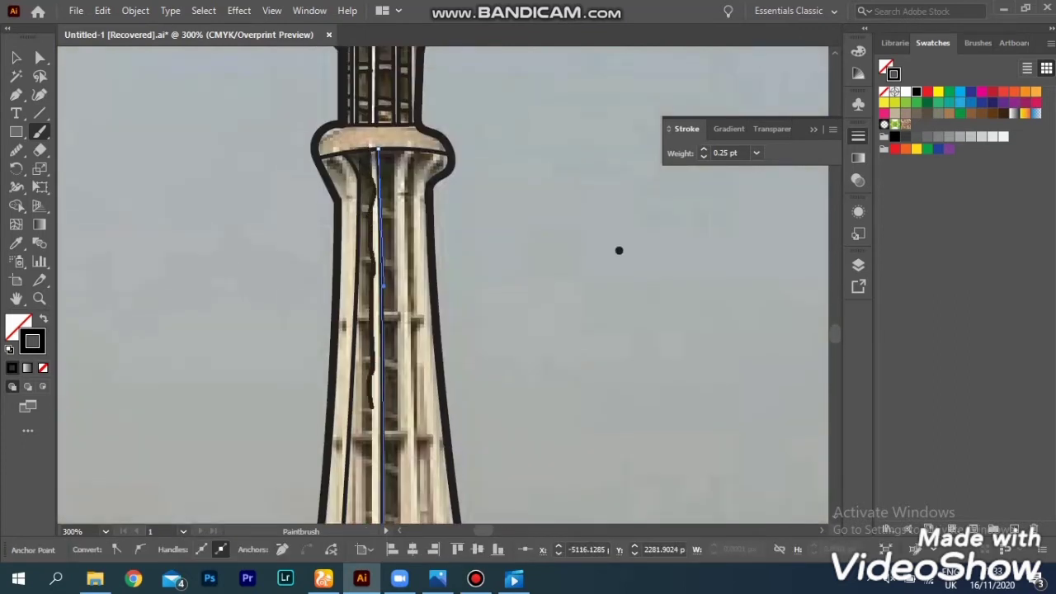
pyautogui.keyDown('ctrl'); pyautogui.click(619, 250); pyautogui.keyUp('ctrl')
pyautogui.scroll(-5, 617, 174)
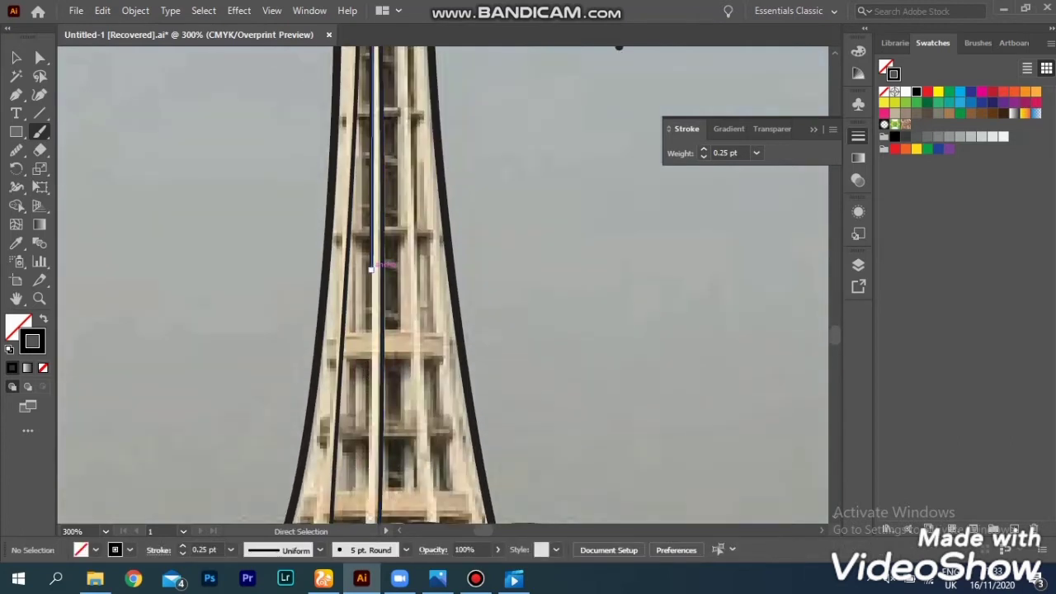
pyautogui.moveTo(367, 465); pyautogui.dragTo(368, 465)
pyautogui.scroll(5, 618, 214)
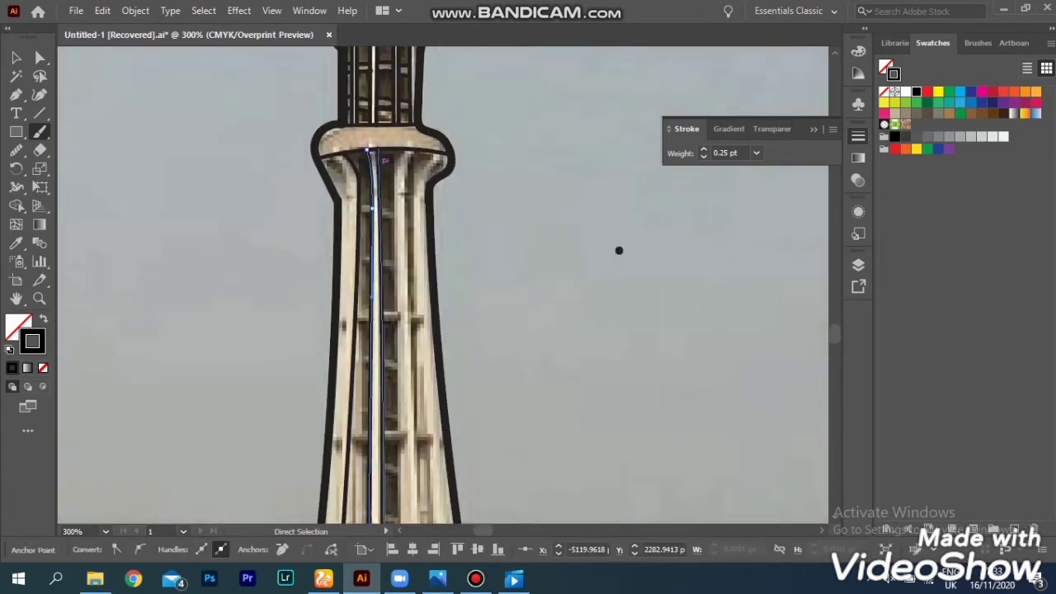
# Draw a rib line in the right part of the main shaft, curving out at the lower balcony and running to the flared base.
pyautogui.moveTo(413, 315); pyautogui.dragTo(421, 480)
pyautogui.scroll(-5, 422, 485)
pyautogui.moveTo(421, 320); pyautogui.dragTo(436, 470)
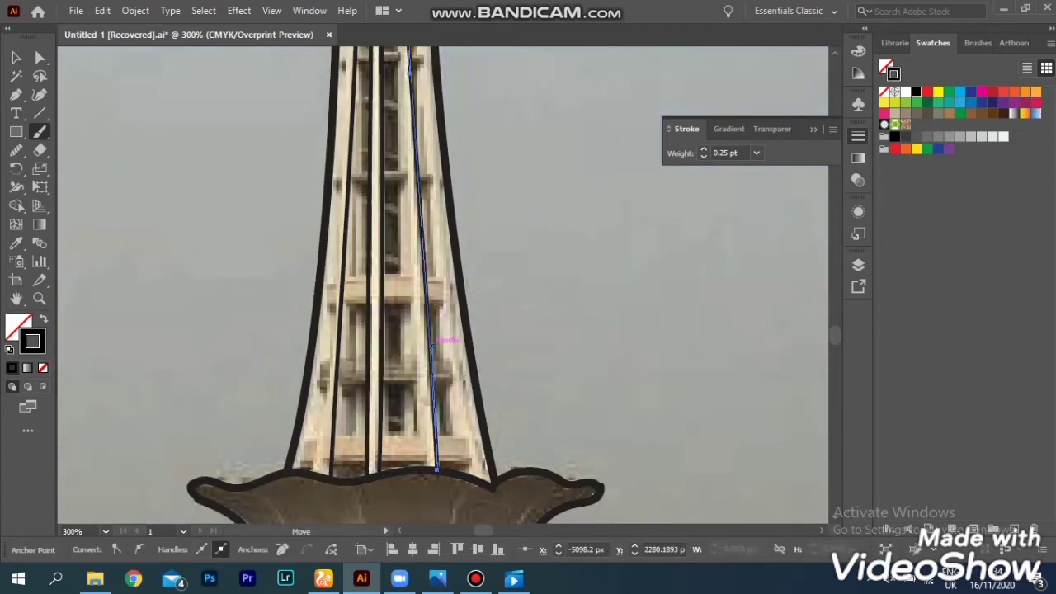
pyautogui.scroll(5, 617, 64)
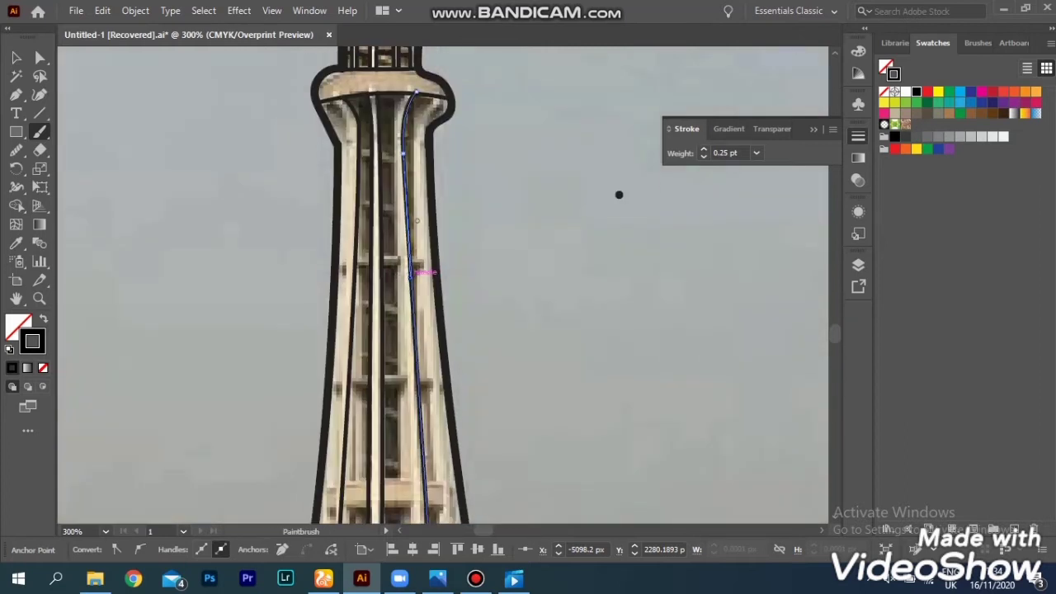
pyautogui.hotkey('ctrl', 'shift', 'a')
# Draw a matching rib line between the central ribs and the right rib, from the lower balcony to the flared base.
pyautogui.scroll(-3, 618, 157)
pyautogui.scroll(5, 619, 206)
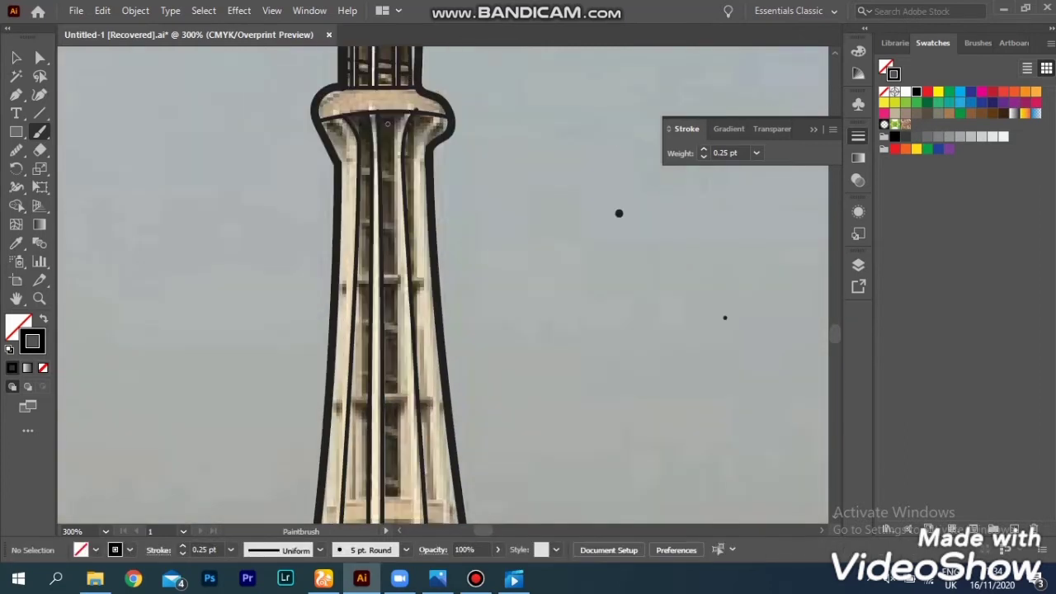
pyautogui.moveTo(394, 120)
pyautogui.mouseDown()
pyautogui.moveTo(394, 521)
pyautogui.moveTo(413, 495)
pyautogui.moveTo(417, 367)
pyautogui.mouseUp()
pyautogui.scroll(1, 422, 301)
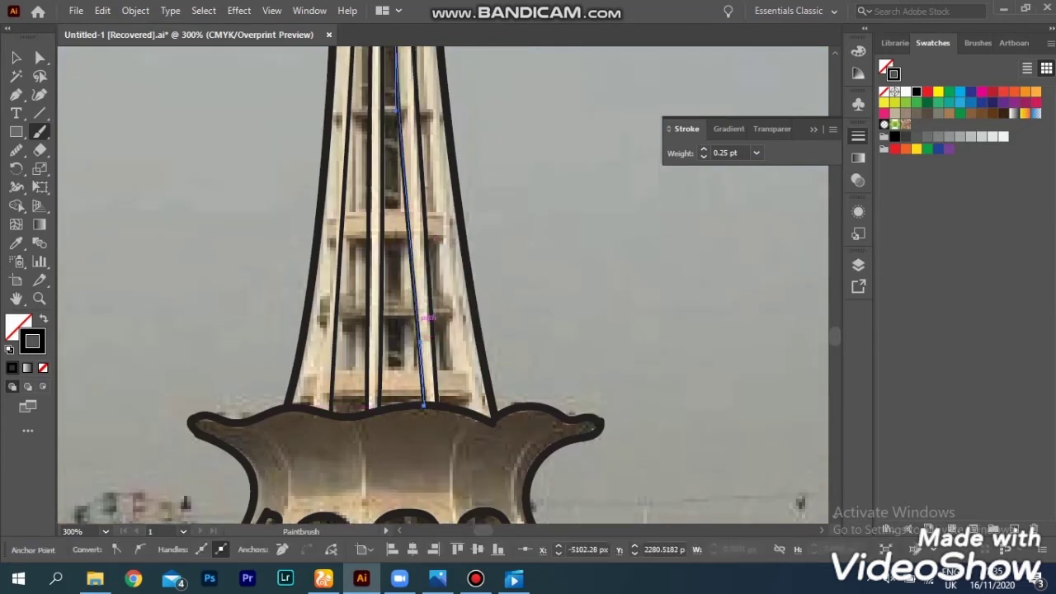
pyautogui.scroll(5, 618, 204)
pyautogui.hotkey('ctrl', 'z')
# Draw the rightmost rib line of the main shaft down to the flared base and adjust the end anchor of the base's upper edge.
pyautogui.moveTo(411, 191); pyautogui.dragTo(437, 511)
pyautogui.scroll(-3, 437, 495)
pyautogui.moveTo(419, 50); pyautogui.dragTo(475, 490)
pyautogui.keyDown('ctrl'); pyautogui.click(483, 499); pyautogui.keyUp('ctrl')
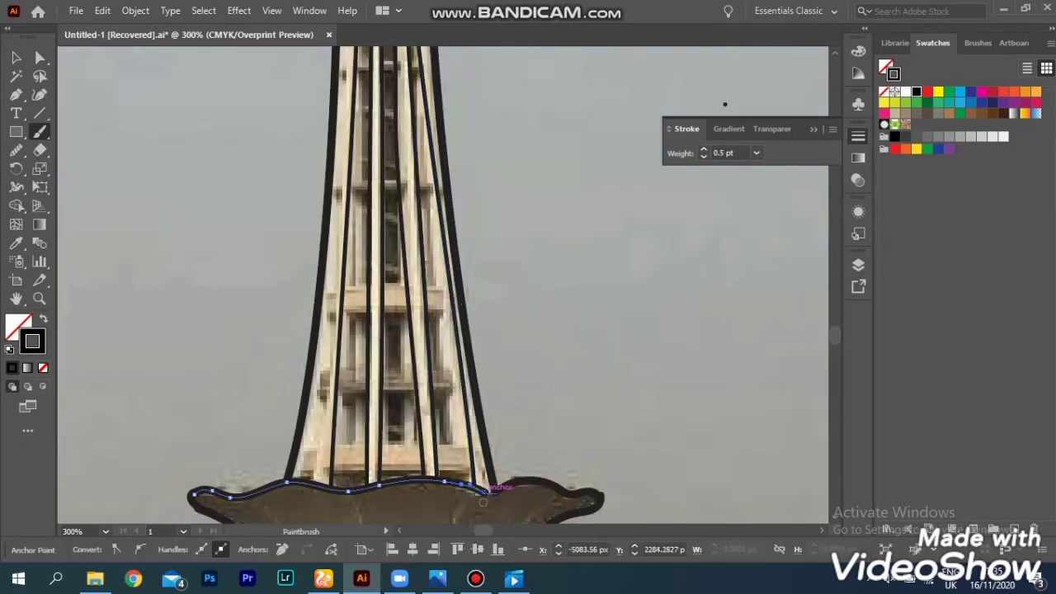
pyautogui.scroll(-1, 483, 501)
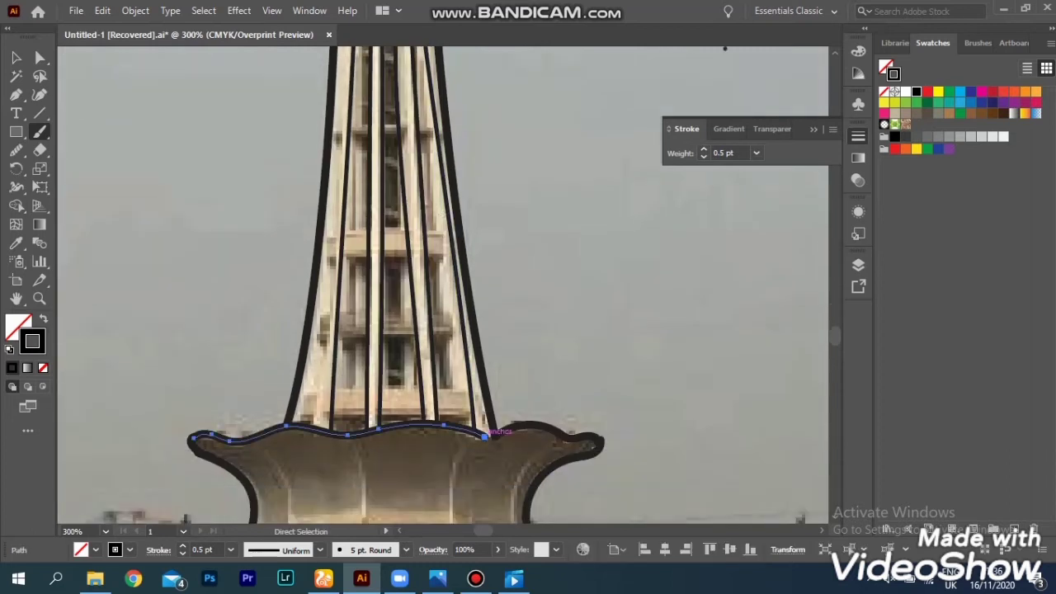
# Smooth the rightmost rib line's curve below the lower balcony by adjusting its anchor points.
pyautogui.scroll(4, 486, 434)
pyautogui.keyDown('ctrl'); pyautogui.click(416, 213); pyautogui.keyUp('ctrl')
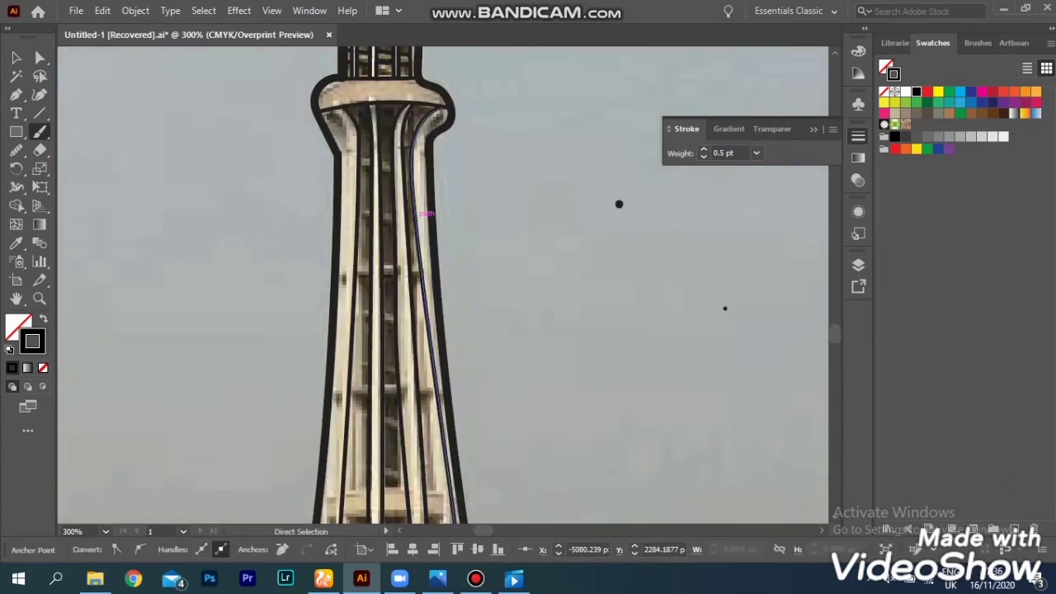
pyautogui.click(415, 180)
pyautogui.moveTo(415, 180); pyautogui.dragTo(410, 182)
pyautogui.hscroll(1, 410, 181)
pyautogui.scroll(-7, 355, 160)
pyautogui.scroll(7, 355, 160)
pyautogui.moveTo(356, 161); pyautogui.dragTo(390, 241)
pyautogui.scroll(-3, 434, 226)
pyautogui.scroll(-1, 429, 220)
pyautogui.scroll(5, 561, 185)
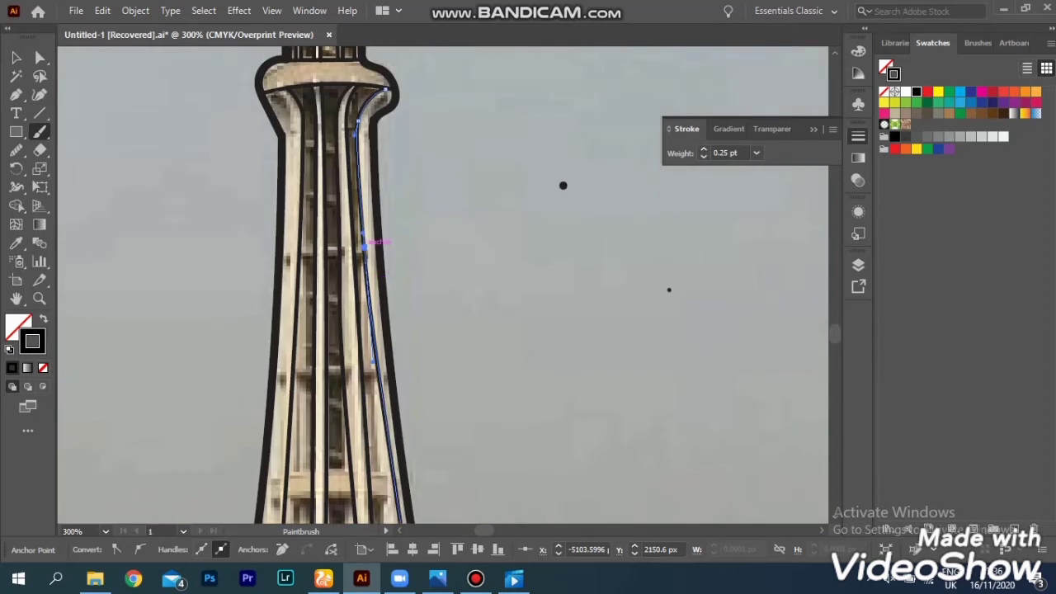
# Draw the leftmost rib line from the lower balcony to the flared base and straighten its lower end with the anchor handle.
pyautogui.moveTo(293, 120); pyautogui.dragTo(287, 303)
pyautogui.scroll(-2, 287, 303)
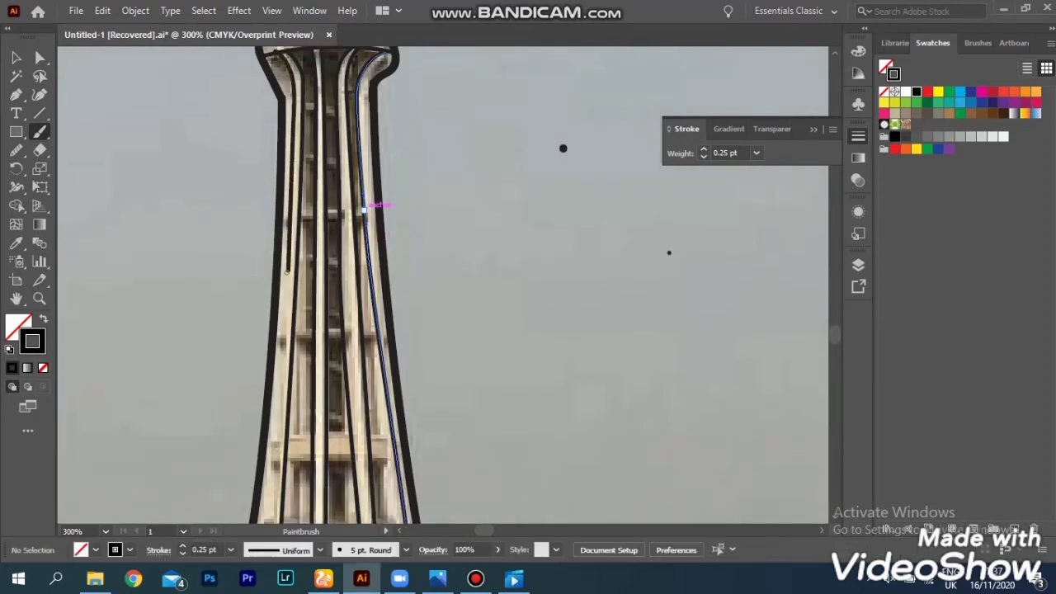
pyautogui.scroll(-3, 288, 228)
pyautogui.moveTo(287, 118); pyautogui.dragTo(258, 484)
pyautogui.moveTo(260, 445); pyautogui.dragTo(272, 435)
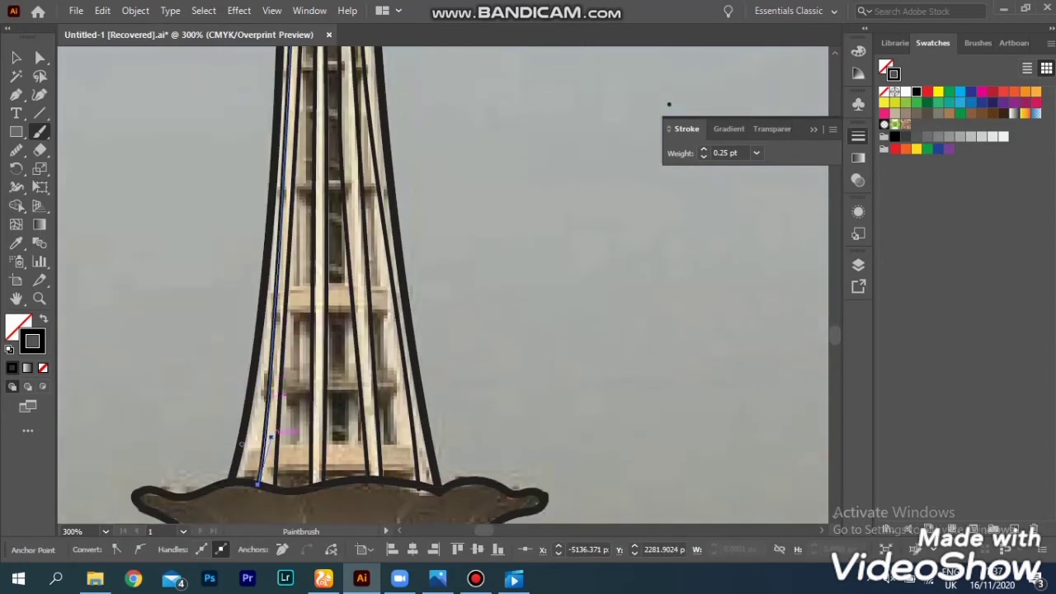
# Draw crossbars between the ribs along the ledges of the lower shaft and straighten the left one with its anchor handles.
pyautogui.hotkey('ctrl', 'shift', 'a')
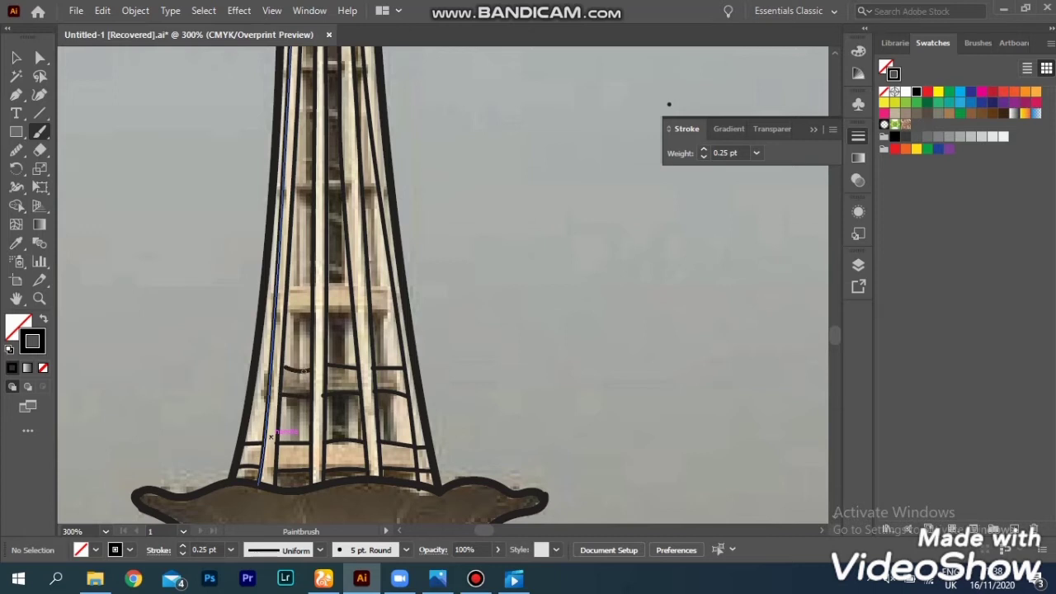
pyautogui.keyDown('ctrl'); pyautogui.click(294, 369); pyautogui.keyUp('ctrl')
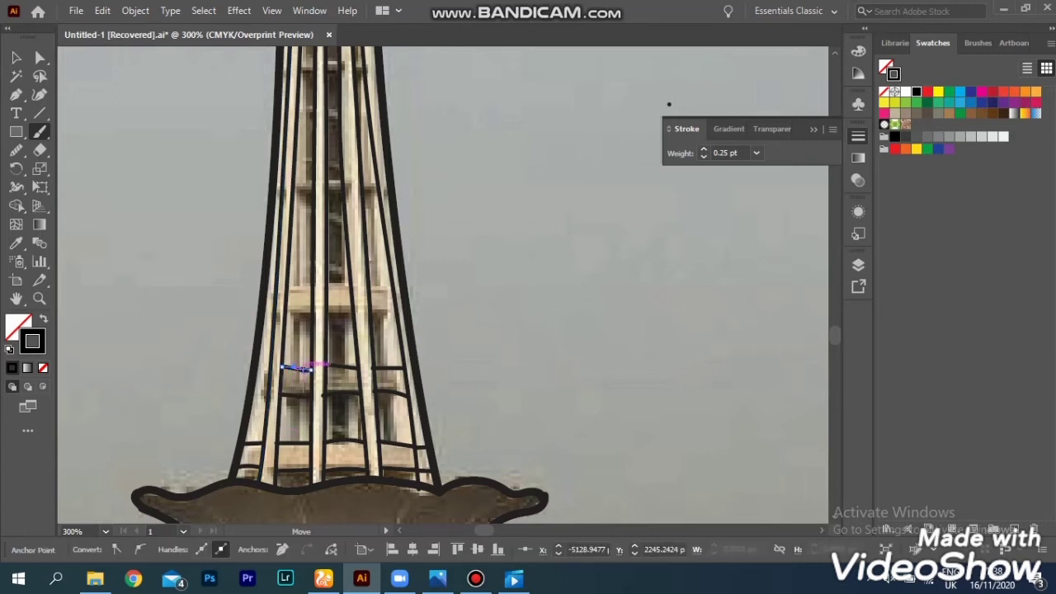
pyautogui.keyDown('ctrl'); pyautogui.click(258, 367); pyautogui.keyUp('ctrl')
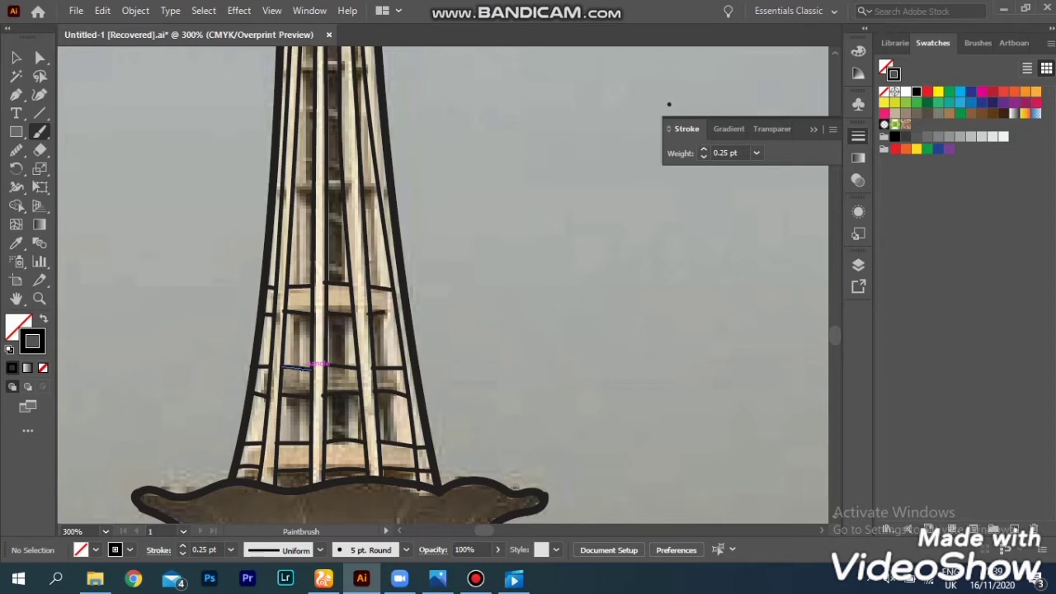
pyautogui.scroll(2, 563, 110)
pyautogui.scroll(-2, 562, 110)
pyautogui.scroll(2, 562, 74)
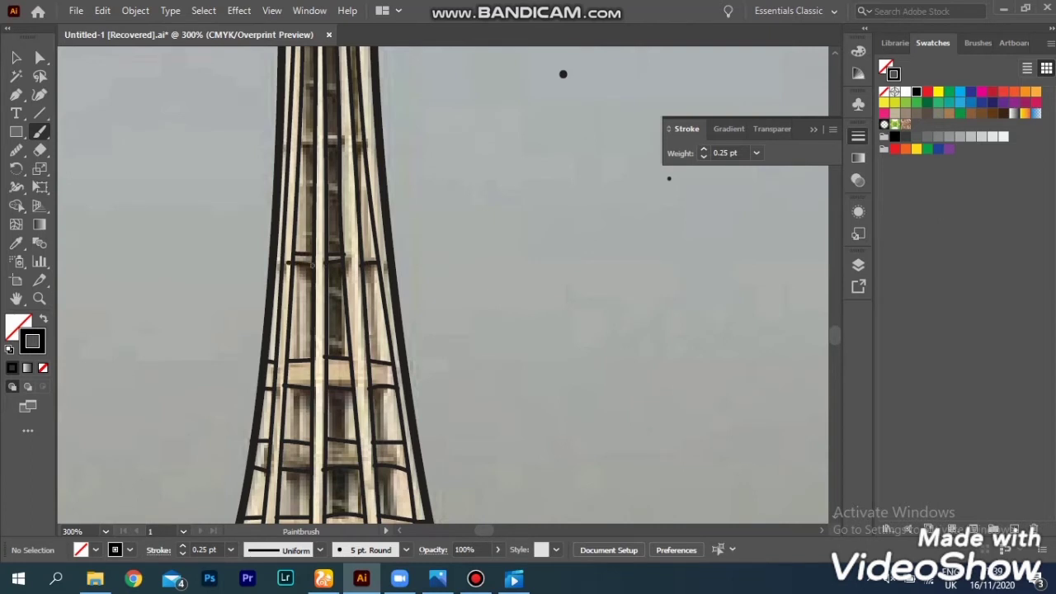
# Adjust the left crossbar on the shaft's mid-height ledge and draw crossbars just below the lower balcony.
pyautogui.click(301, 264)
pyautogui.scroll(5, 302, 260)
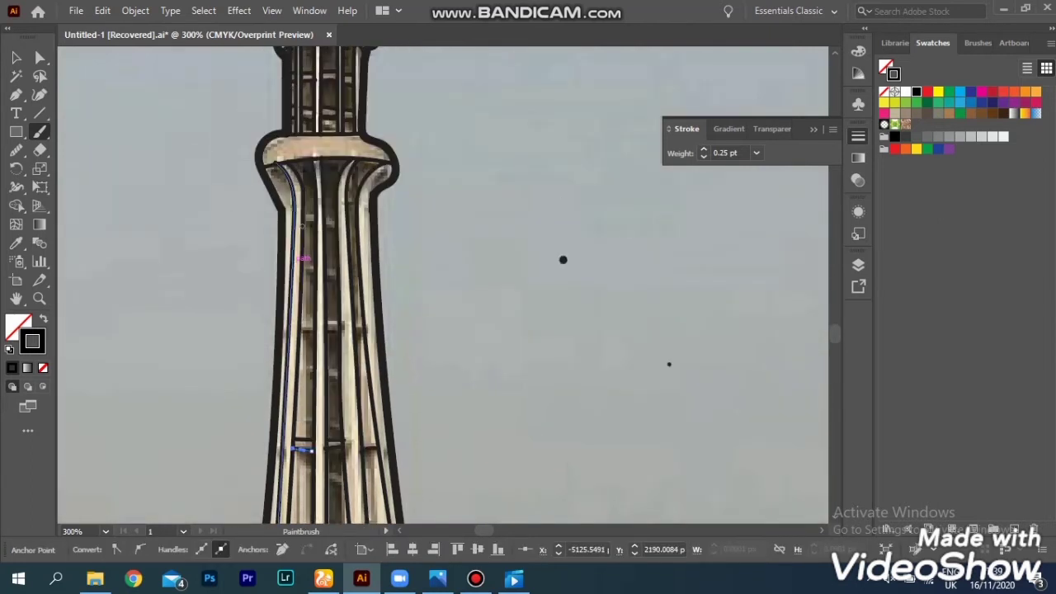
pyautogui.keyDown('ctrl'); pyautogui.click(305, 219); pyautogui.keyUp('ctrl')
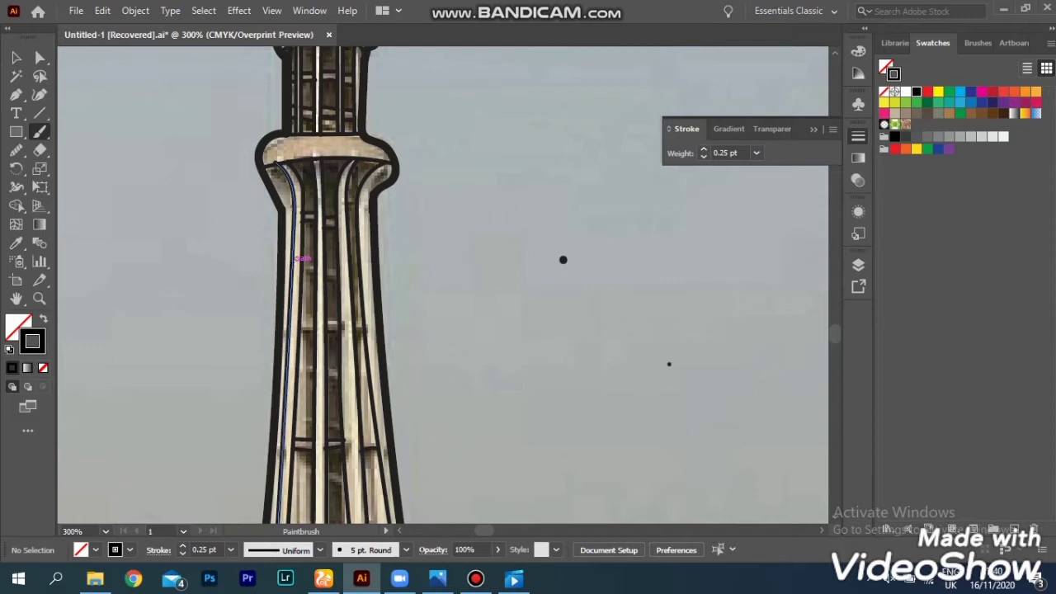
# Draw paired crossbars between the ribs in the upper part of the main shaft, down to its first ledge.
pyautogui.scroll(2, 302, 260)
pyautogui.moveTo(297, 224); pyautogui.dragTo(303, 225)
pyautogui.scroll(3, 413, 346)
pyautogui.scroll(-4, 413, 347)
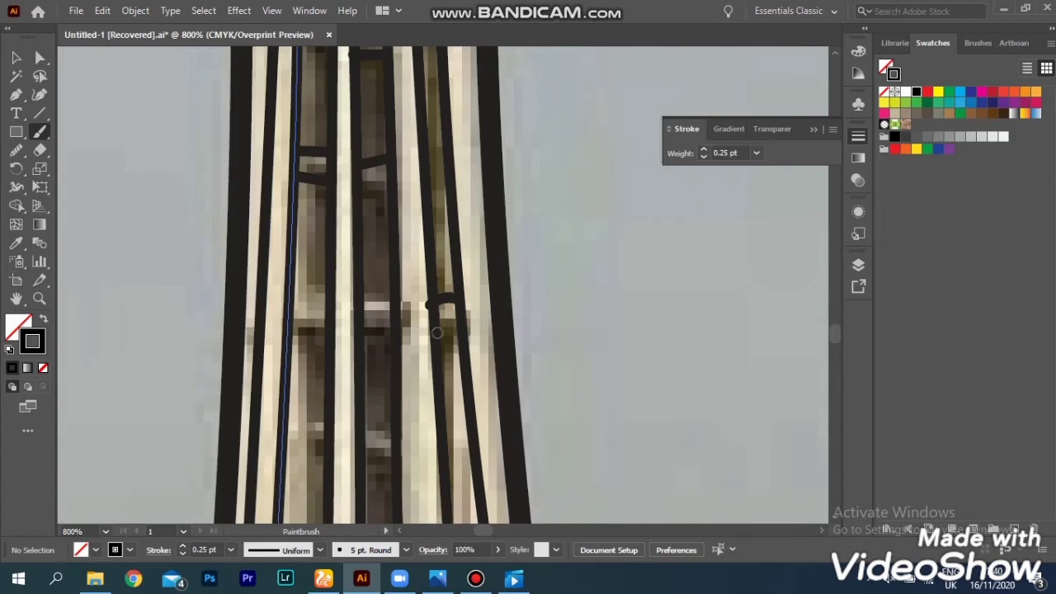
pyautogui.moveTo(360, 328); pyautogui.dragTo(396, 334)
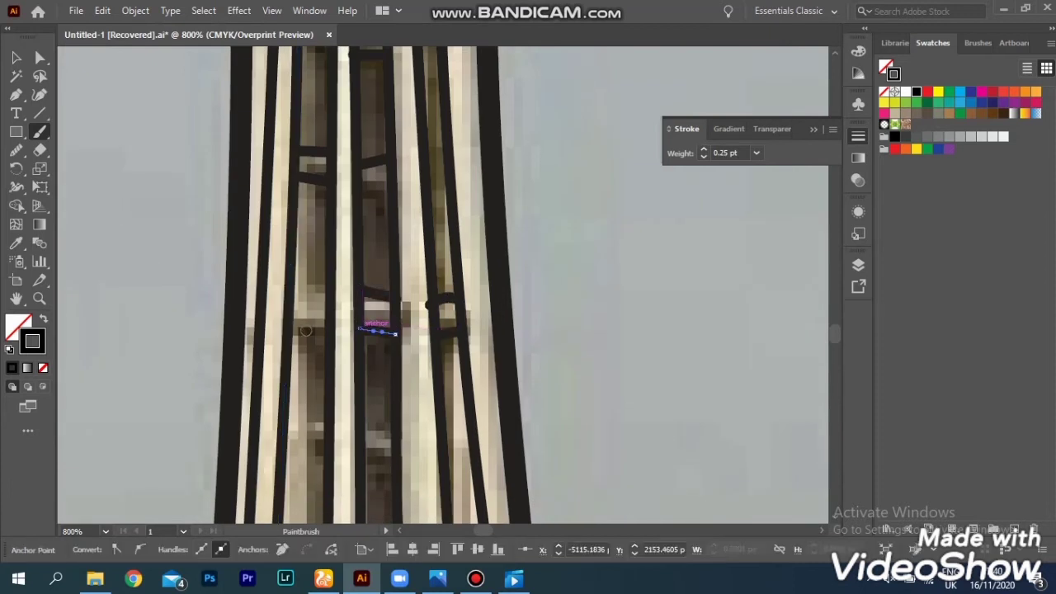
pyautogui.scroll(-3, 359, 329)
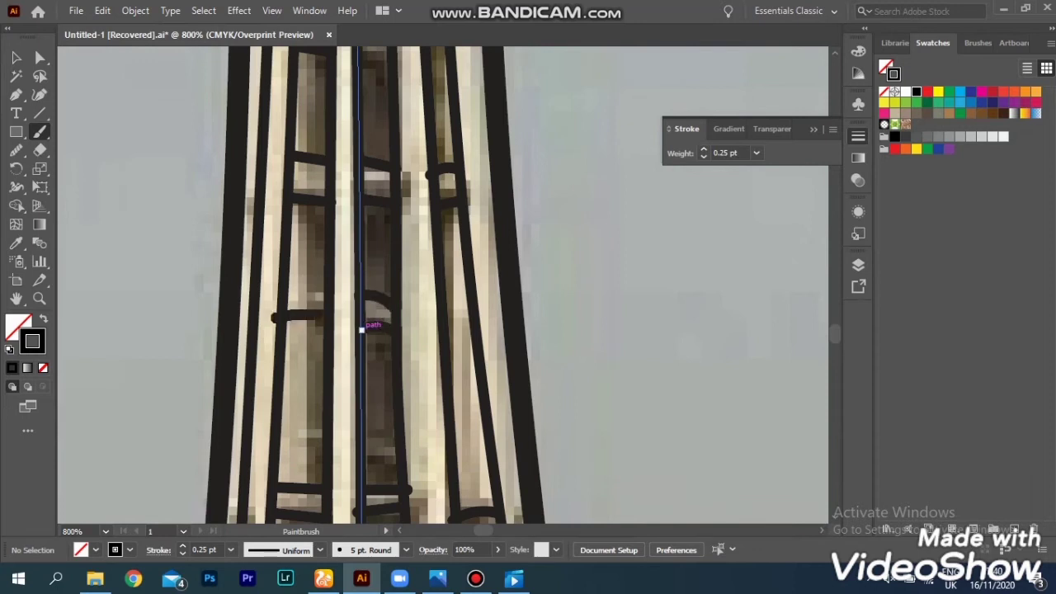
# Draw further crossbars in the left and middle panes between the shaft's first ledge and the mid-height ledge.
pyautogui.moveTo(327, 312); pyautogui.dragTo(282, 315)
pyautogui.scroll(-2, 278, 360)
pyautogui.moveTo(356, 368)
pyautogui.mouseDown()
pyautogui.moveTo(396, 367)
pyautogui.moveTo(356, 340)
pyautogui.moveTo(271, 352)
pyautogui.moveTo(277, 333)
pyautogui.mouseUp()
pyautogui.scroll(-3, 453, 371)
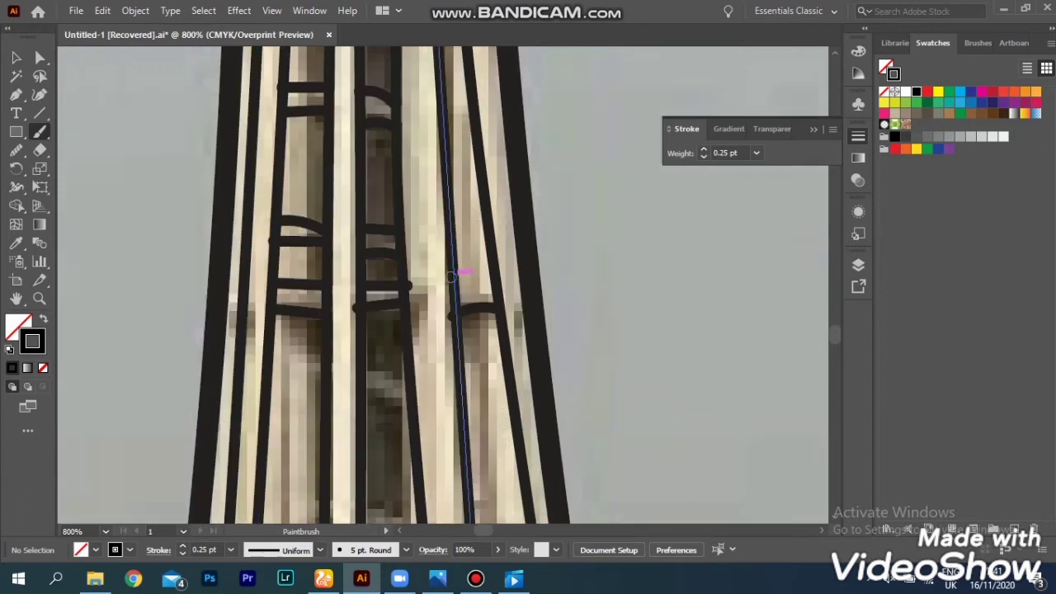
# Straighten the middle pane's crossbar on the second ledge above the shaft's foot by moving its right anchor.
pyautogui.scroll(-3, 448, 120)
pyautogui.scroll(-3, 448, 121)
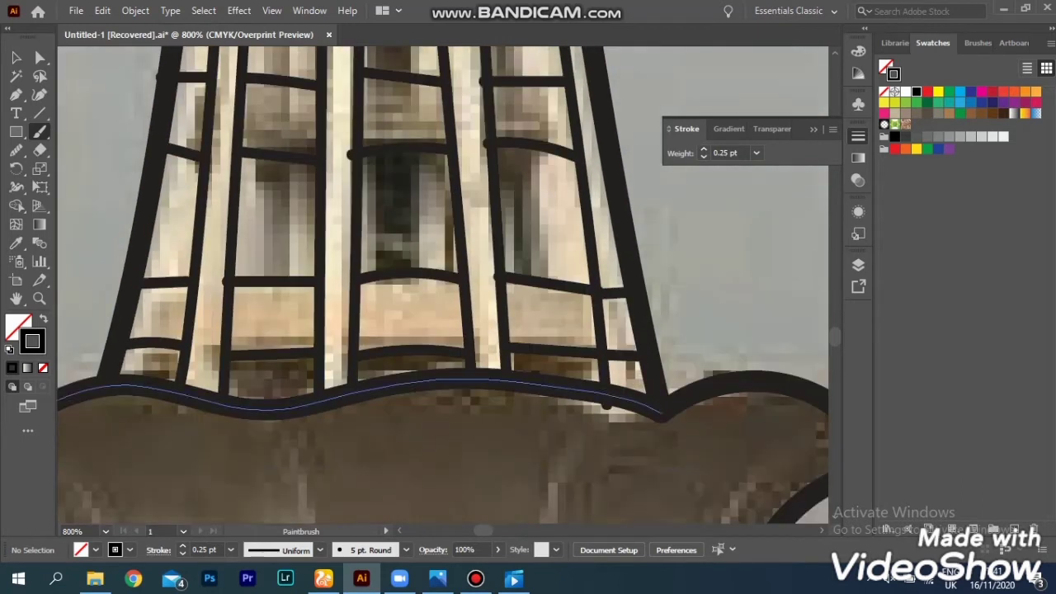
pyautogui.scroll(1, 448, 121)
pyautogui.press('a')
pyautogui.click(462, 334)
pyautogui.press('b')
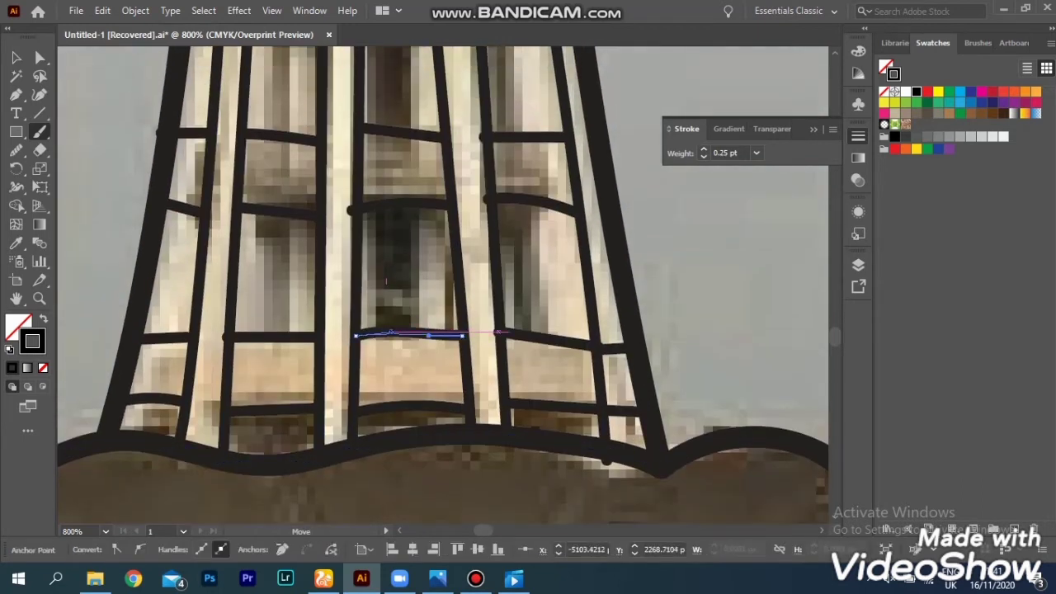
# Draw two slanted crossbars in the middle pane above the shaft's pale ledge and short ones in the narrow left pane below the lower balcony.
pyautogui.scroll(5, 443, 285)
pyautogui.moveTo(357, 313)
pyautogui.mouseDown()
pyautogui.moveTo(414, 331)
pyautogui.moveTo(413, 357)
pyautogui.mouseUp()
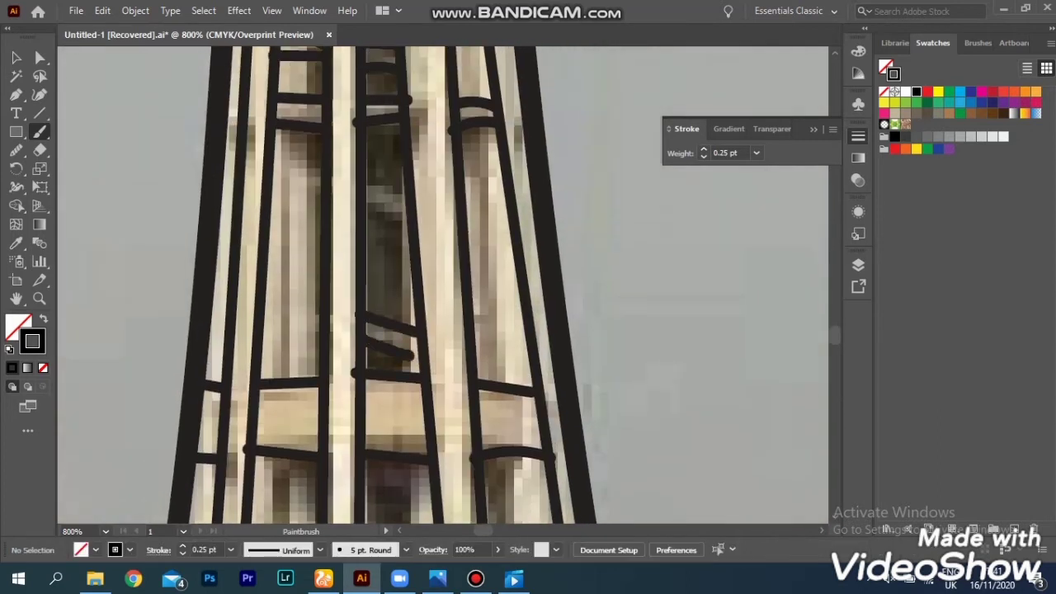
pyautogui.scroll(6, 371, 183)
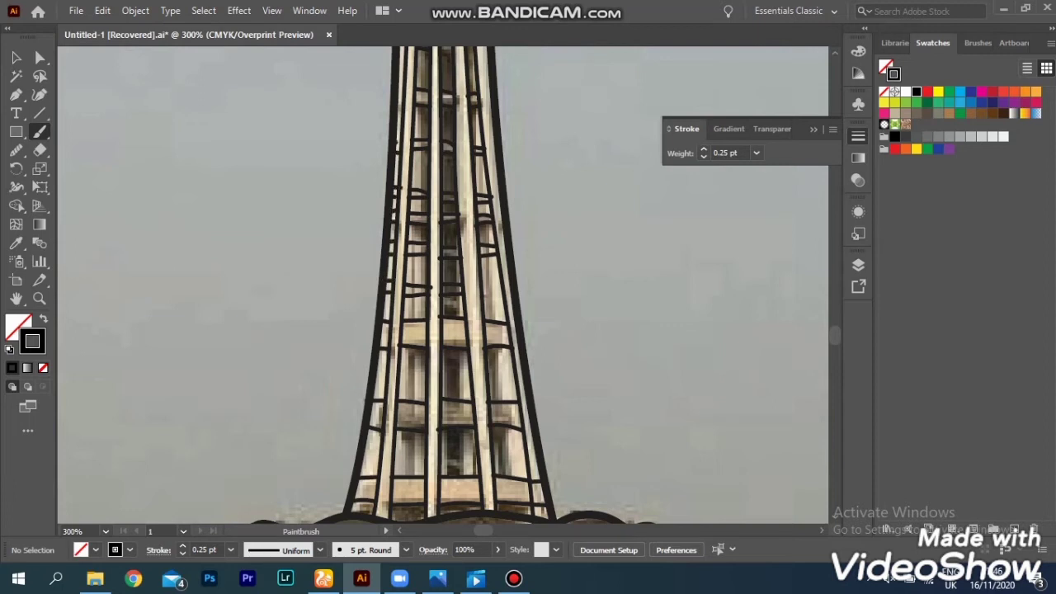
pyautogui.scroll(2, 784, 250)
pyautogui.scroll(2, 678, 220)
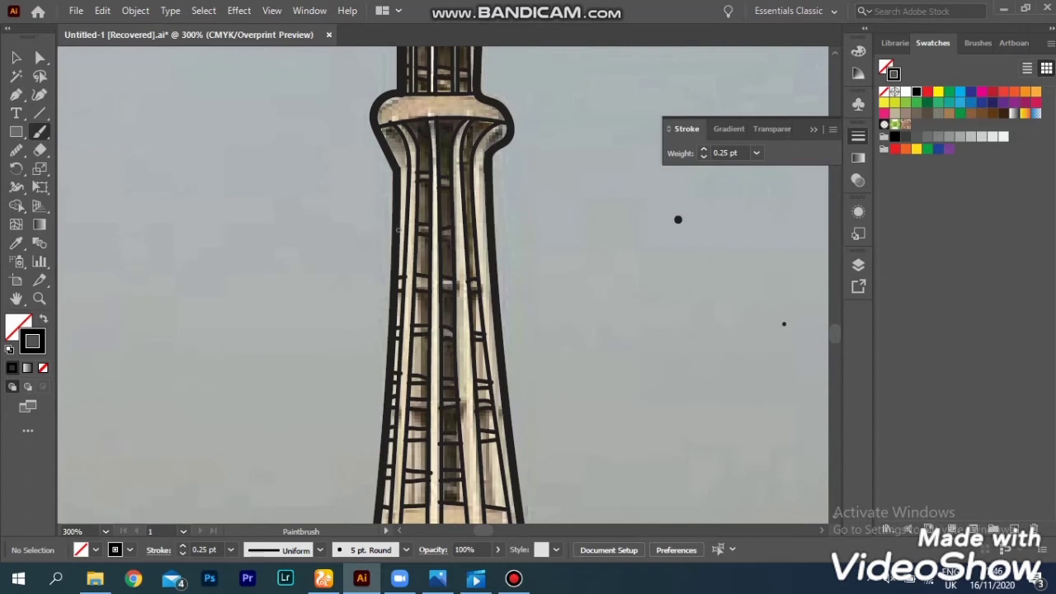
pyautogui.scroll(2, 443, 285)
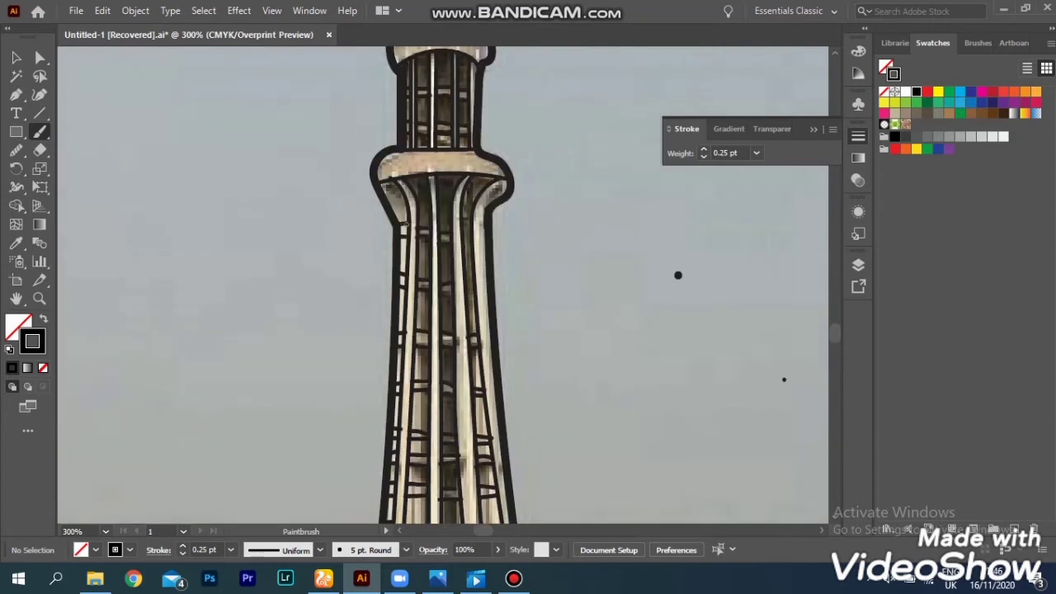
pyautogui.scroll(1, 678, 274)
# Try moving the whole line drawing off the photo to check it on white, and undo the move.
pyautogui.scroll(-8, 678, 274)
pyautogui.hotkey('ctrl', '-')
pyautogui.hotkey('ctrl', '-')
pyautogui.hotkey('ctrl', '-')
pyautogui.hotkey('ctrl', '-')
pyautogui.press('v')
pyautogui.moveTo(370, 94); pyautogui.dragTo(636, 431)
pyautogui.moveTo(481, 272)
pyautogui.mouseDown()
pyautogui.moveTo(789, 277)
pyautogui.moveTo(512, 277)
pyautogui.moveTo(593, 272)
pyautogui.mouseUp()
pyautogui.hotkey('ctrl', 'shift', 'a')
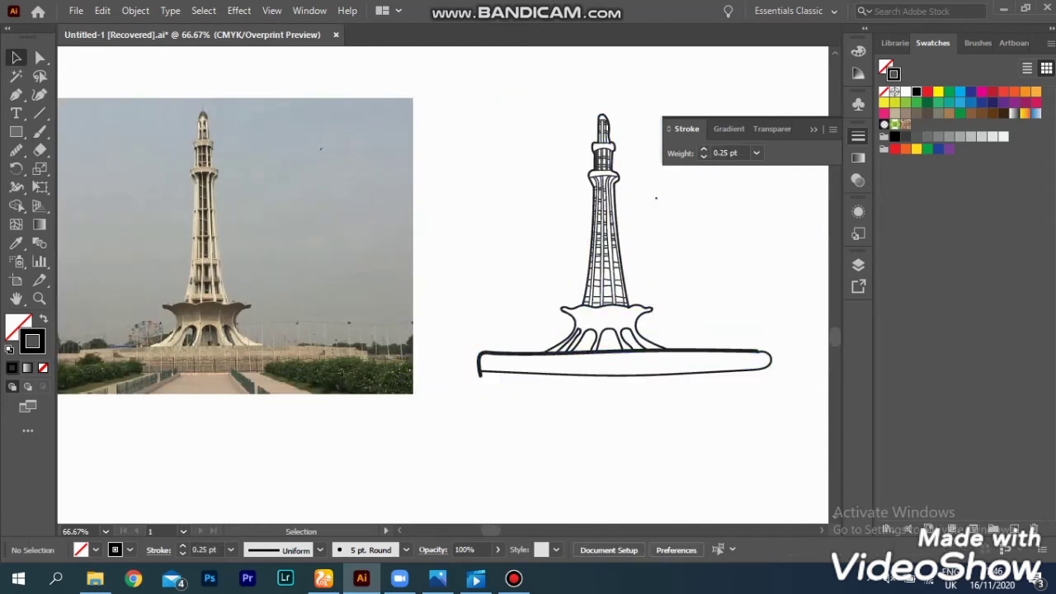
pyautogui.hotkey('ctrl', '+')
pyautogui.hotkey('ctrl', '-')
pyautogui.hotkey('ctrl', 'z')
pyautogui.hotkey('ctrl', 'z')
# Draw a second row of crossbars just above the lowest crossbars at the shaft's foot, across all panes.
pyautogui.hotkey('ctrl', '1')
pyautogui.hotkey('ctrl', '+')
pyautogui.hotkey('ctrl', '+')
pyautogui.hotkey('ctrl', '+')
pyautogui.hotkey('ctrl', '+')
pyautogui.hotkey('ctrl', '+')
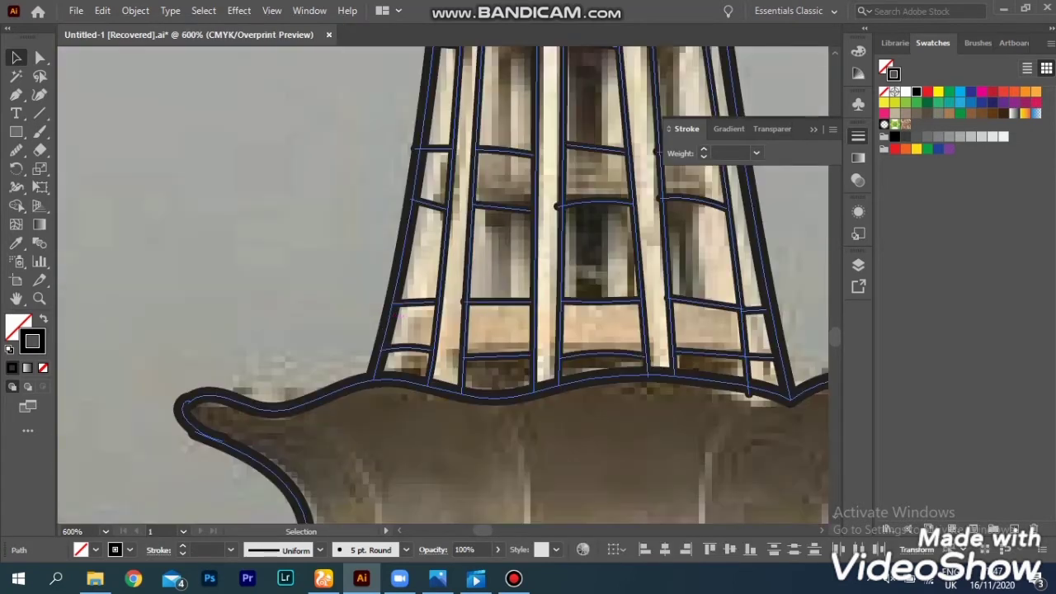
pyautogui.press('b')
pyautogui.hotkey('ctrl', 'shift', 'a')
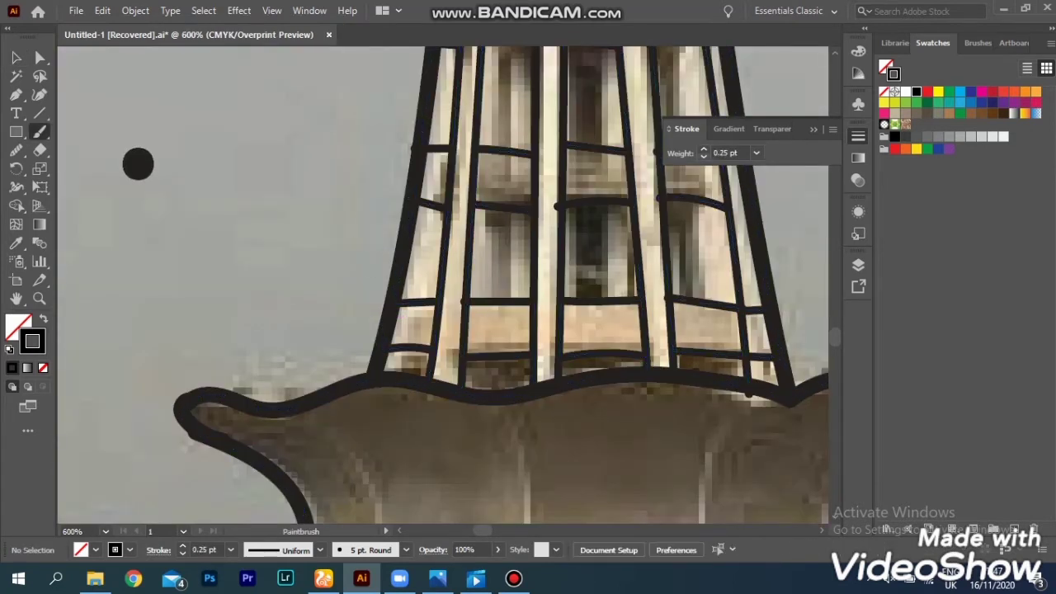
pyautogui.moveTo(391, 339); pyautogui.dragTo(649, 346)
pyautogui.moveTo(664, 342); pyautogui.dragTo(771, 346)
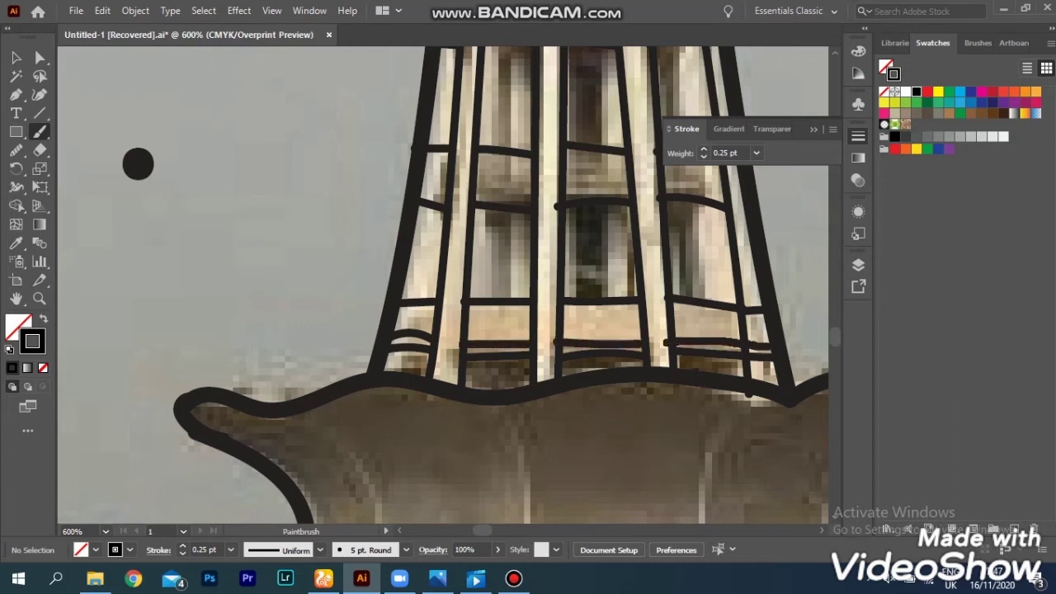
# Draw parallel crossbars just above the second row from the shaft's foot, in the outer and inner panes.
pyautogui.moveTo(688, 288); pyautogui.dragTo(758, 298)
pyautogui.moveTo(461, 291); pyautogui.dragTo(503, 292)
pyautogui.moveTo(635, 294); pyautogui.dragTo(638, 291)
pyautogui.hotkey('ctrl', 'shift', 'a')
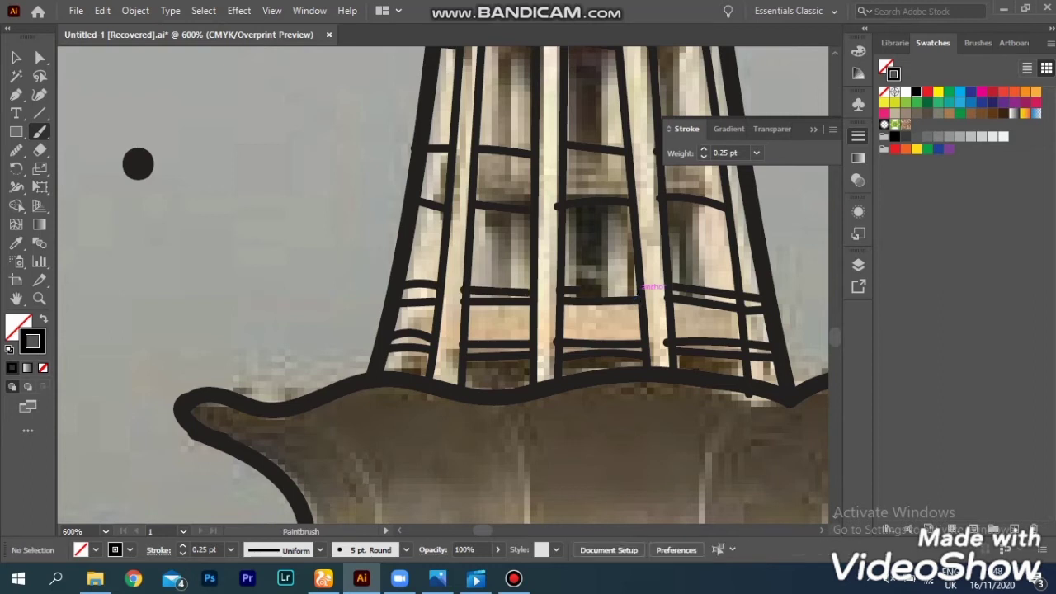
# Draw second crossbars below the two rows framing the brown ledge of the lower shaft, across all panes.
pyautogui.scroll(3, 640, 290)
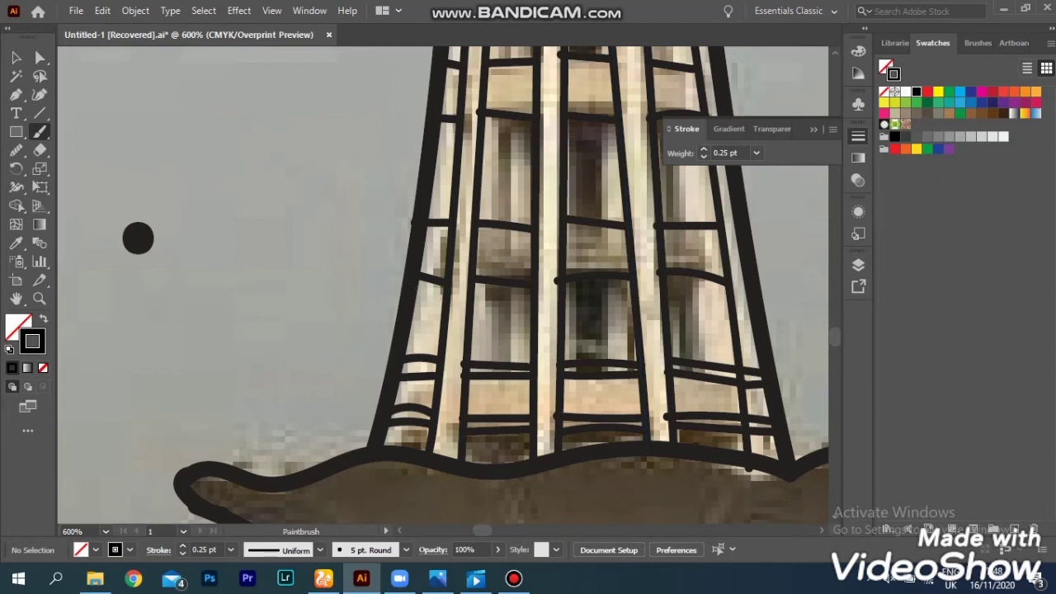
pyautogui.moveTo(467, 289); pyautogui.dragTo(537, 293)
pyautogui.press('a')
pyautogui.press('b')
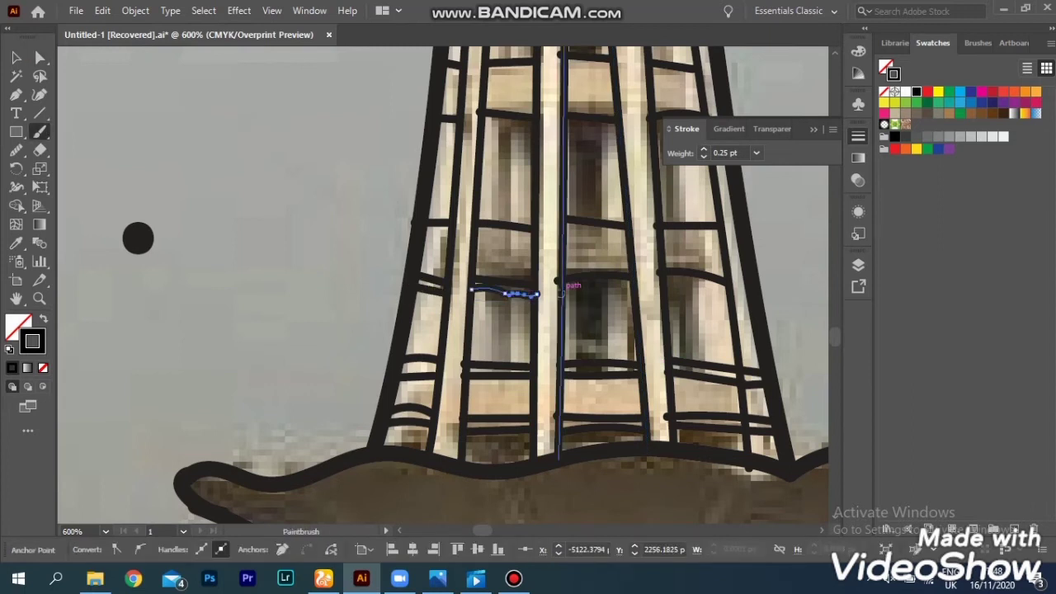
pyautogui.click(561, 290)
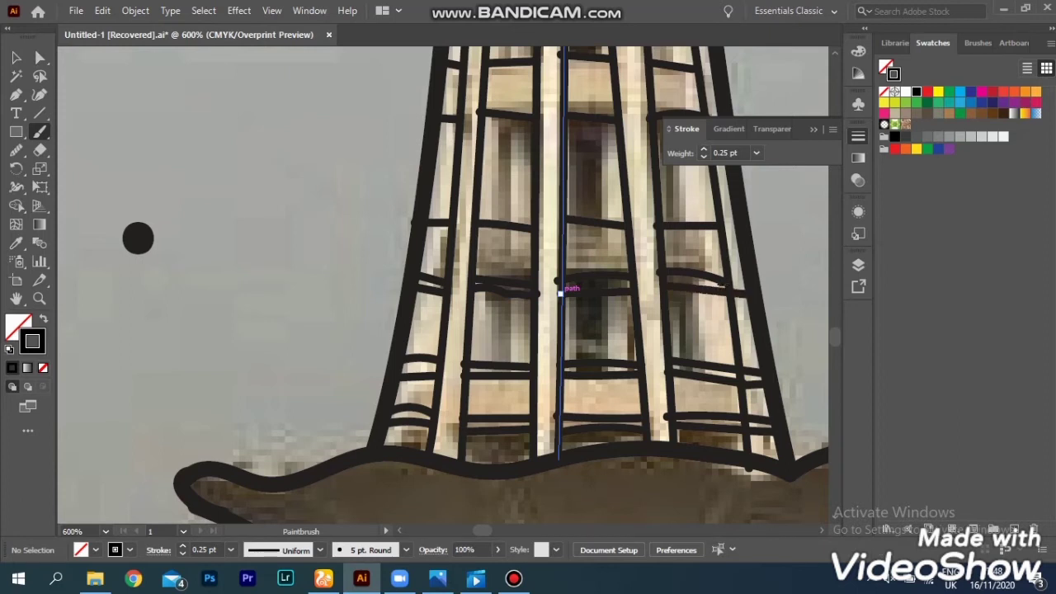
pyautogui.moveTo(656, 224); pyautogui.dragTo(745, 225)
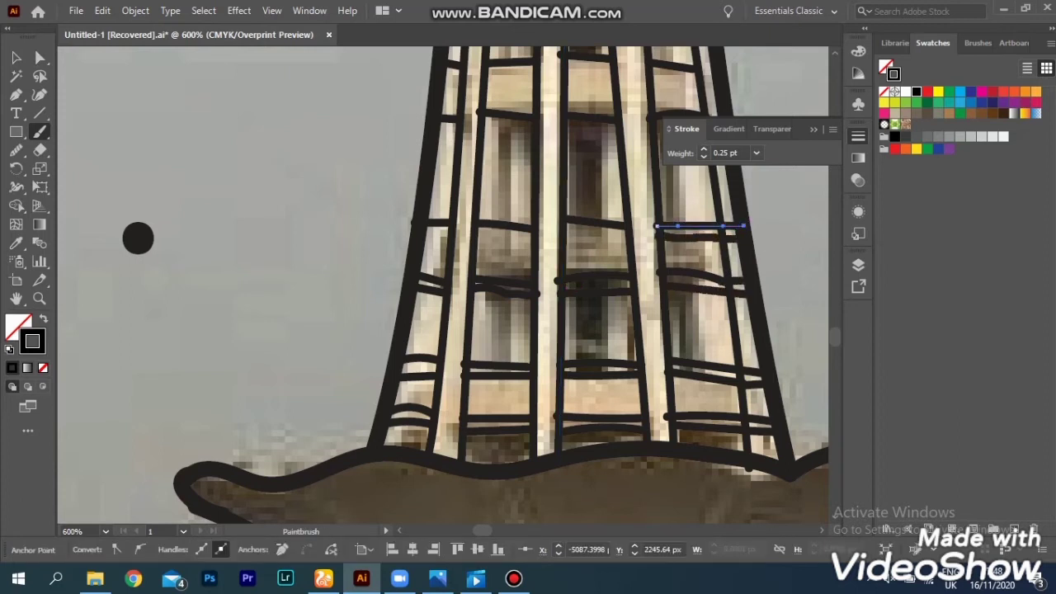
pyautogui.moveTo(469, 238); pyautogui.dragTo(529, 240)
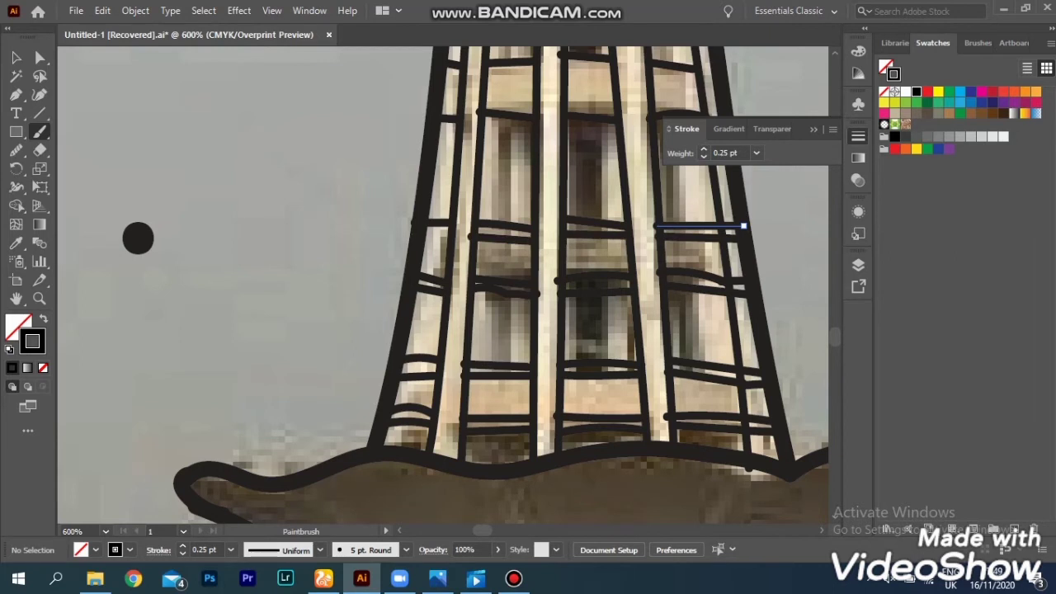
# Double the crossbars along the lower and upper edges of the pale ledge, undoing a stroke that stops short of the contour.
pyautogui.scroll(2, 435, 206)
pyautogui.moveTo(474, 200); pyautogui.dragTo(531, 203)
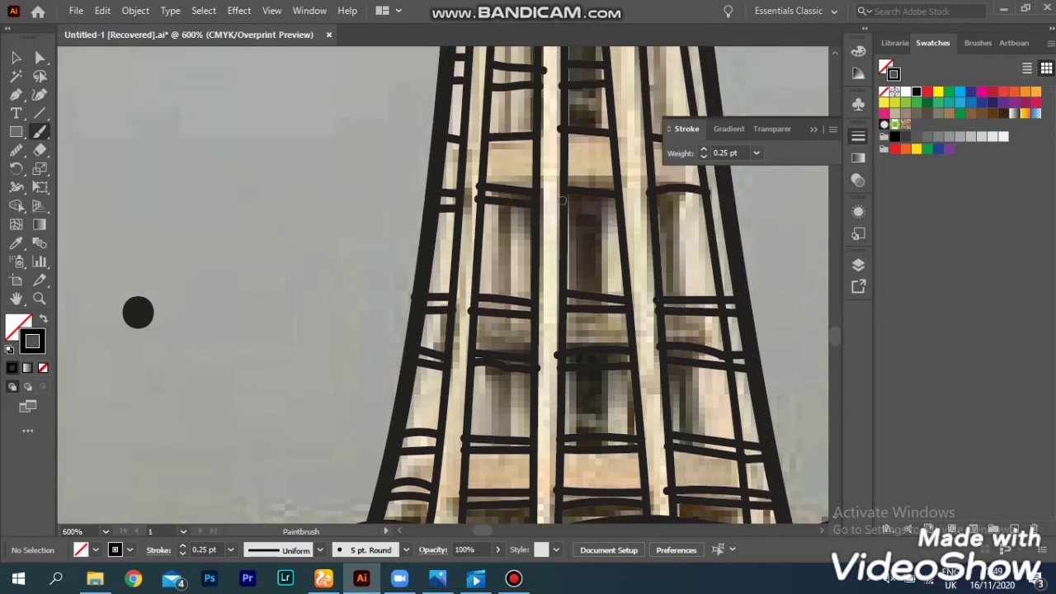
pyautogui.moveTo(650, 203); pyautogui.dragTo(723, 204)
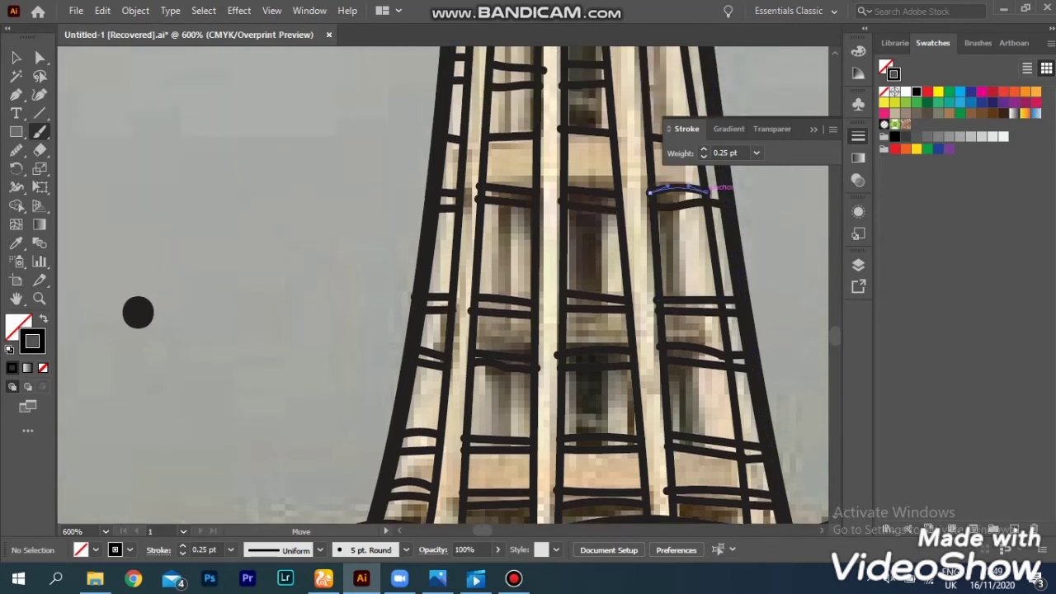
pyautogui.scroll(2, 718, 190)
pyautogui.moveTo(651, 212); pyautogui.dragTo(718, 214)
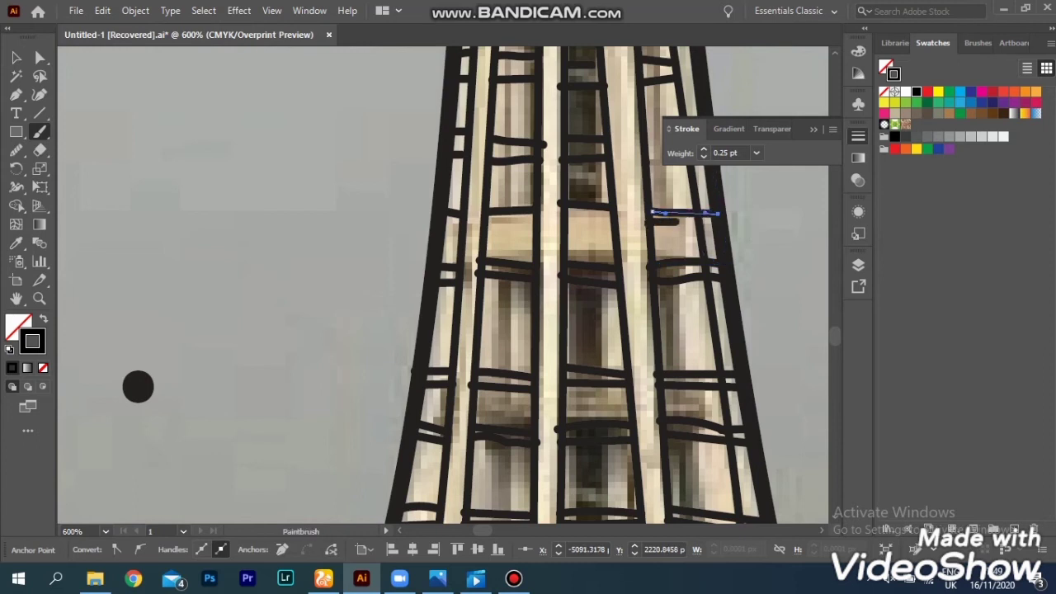
pyautogui.hotkey('ctrl', 'z')
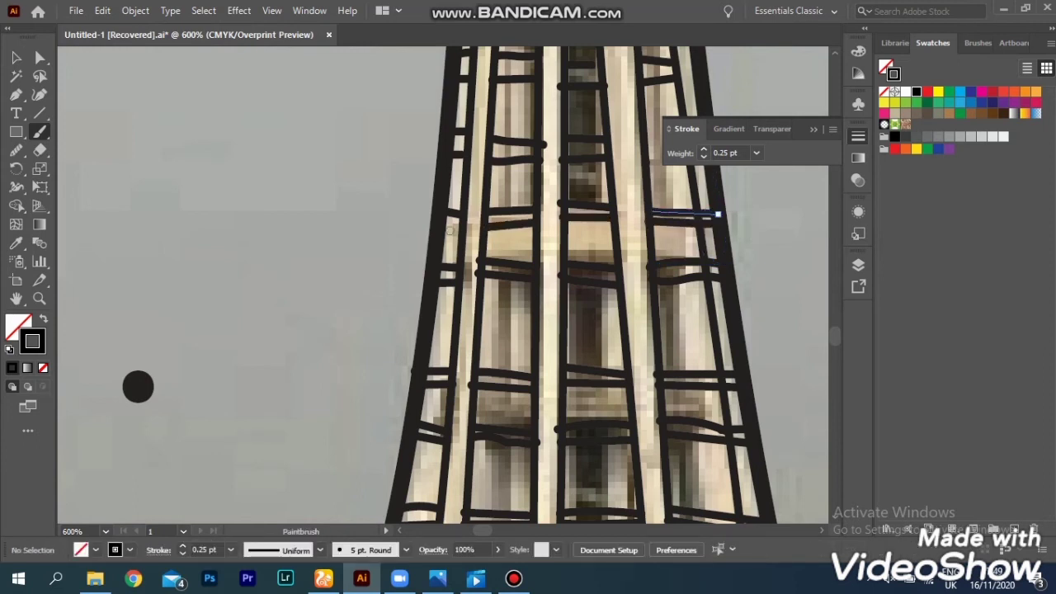
# Adjust the left pane's crossbar above the pale ledge and extend a right-pane crossbar to the shaft's contour.
pyautogui.scroll(2, 461, 226)
pyautogui.hscroll(2, 462, 225)
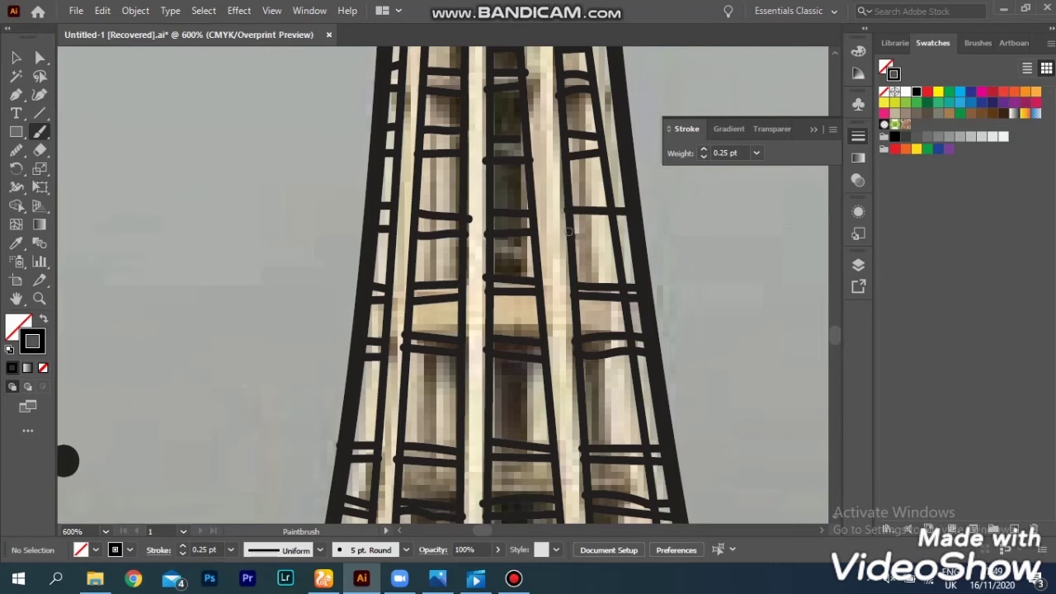
pyautogui.scroll(2, 569, 231)
pyautogui.moveTo(421, 289); pyautogui.dragTo(466, 292)
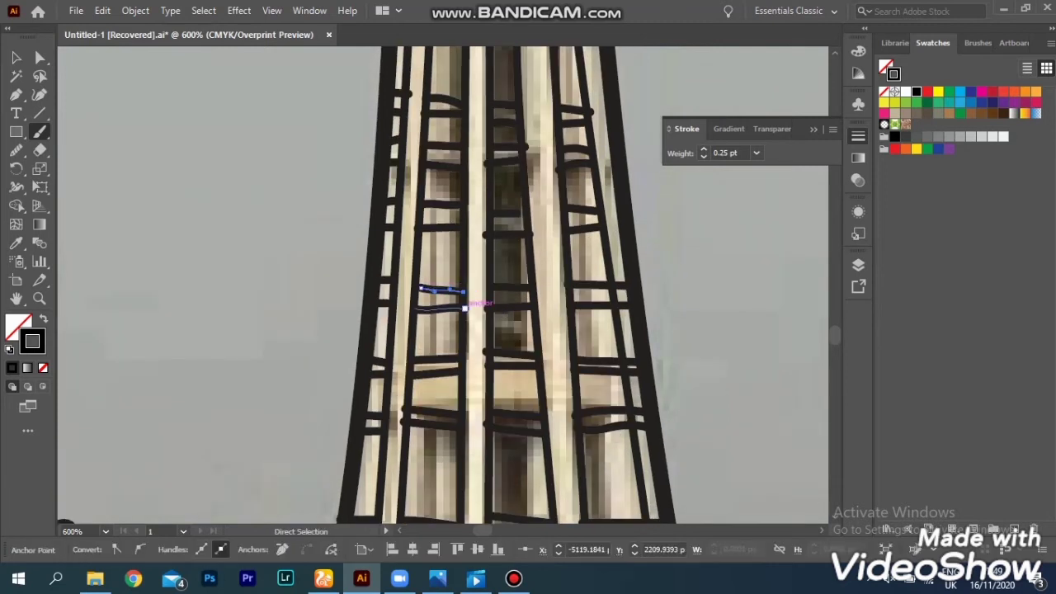
pyautogui.scroll(3, 474, 305)
pyautogui.moveTo(564, 318); pyautogui.dragTo(624, 318)
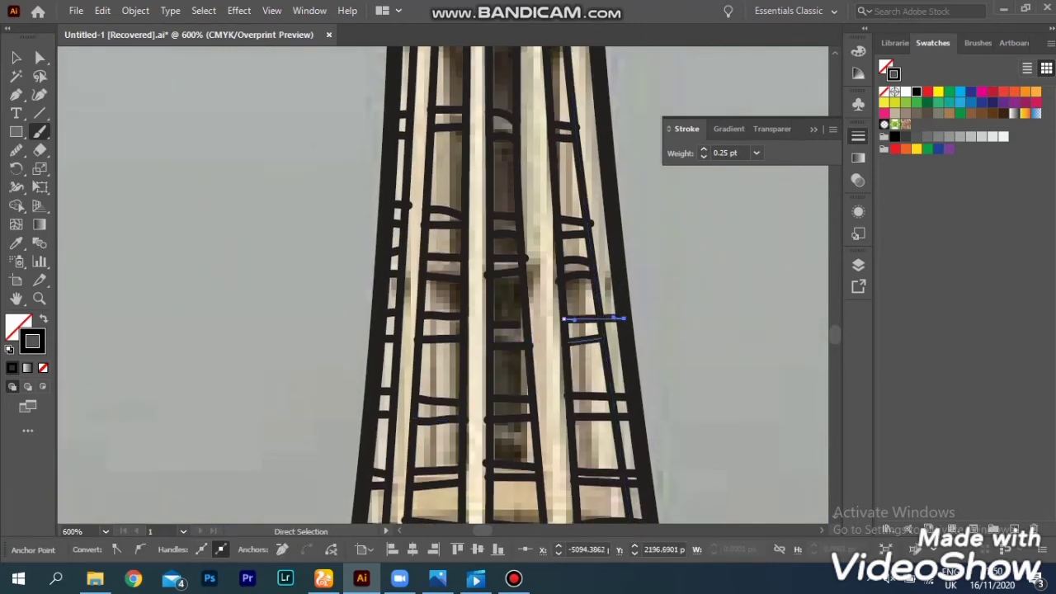
# Extend the remaining right-pane crossbars to the contour and adjust the left and middle crossbars in the upper part of the shaft.
pyautogui.scroll(1, 610, 346)
pyautogui.moveTo(559, 373); pyautogui.dragTo(625, 366)
pyautogui.moveTo(592, 314)
pyautogui.mouseDown()
pyautogui.moveTo(642, 315)
pyautogui.moveTo(572, 303)
pyautogui.moveTo(583, 326)
pyautogui.mouseUp()
pyautogui.press('b')
pyautogui.scroll(1, 611, 346)
pyautogui.moveTo(426, 338); pyautogui.dragTo(471, 341)
pyautogui.scroll(1, 546, 367)
pyautogui.moveTo(494, 298)
pyautogui.mouseDown()
pyautogui.moveTo(582, 311)
pyautogui.moveTo(582, 331)
pyautogui.moveTo(578, 314)
pyautogui.moveTo(552, 313)
pyautogui.moveTo(546, 332)
pyautogui.moveTo(513, 336)
pyautogui.mouseUp()
# Straighten the middle crossbars and add paired crossbars in the right panes just below the lower balcony.
pyautogui.scroll(3, 610, 330)
pyautogui.scroll(3, 495, 330)
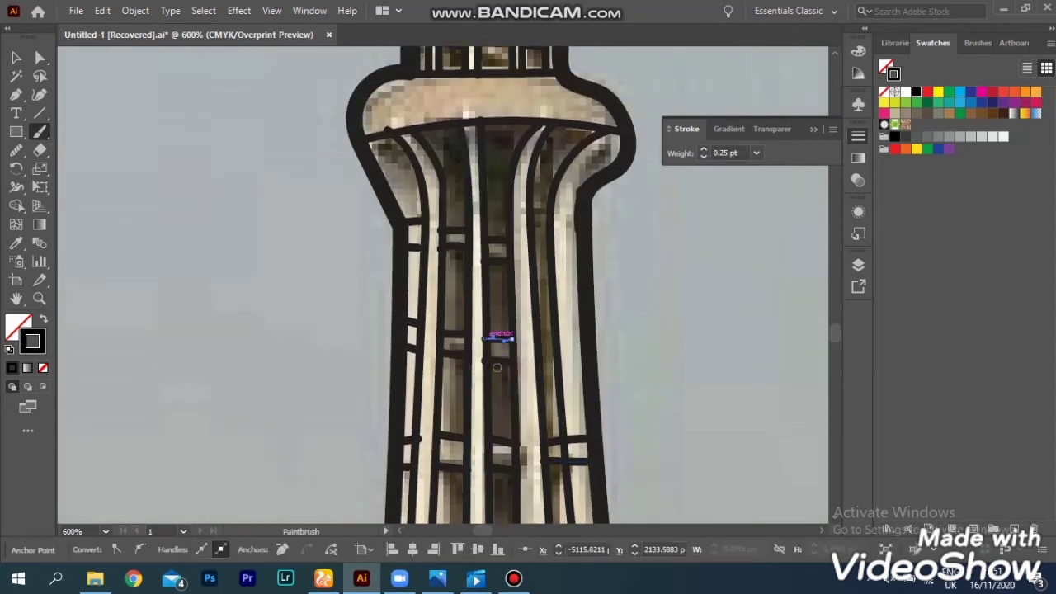
pyautogui.hotkey('ctrl', 'shift', 'a')
pyautogui.scroll(2, 533, 330)
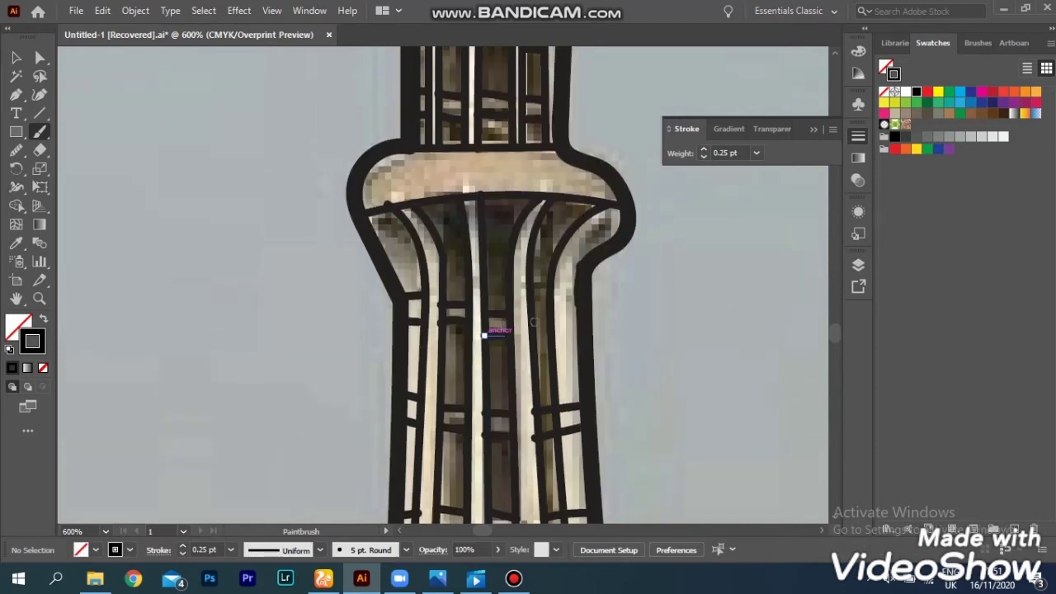
pyautogui.scroll(1, 485, 335)
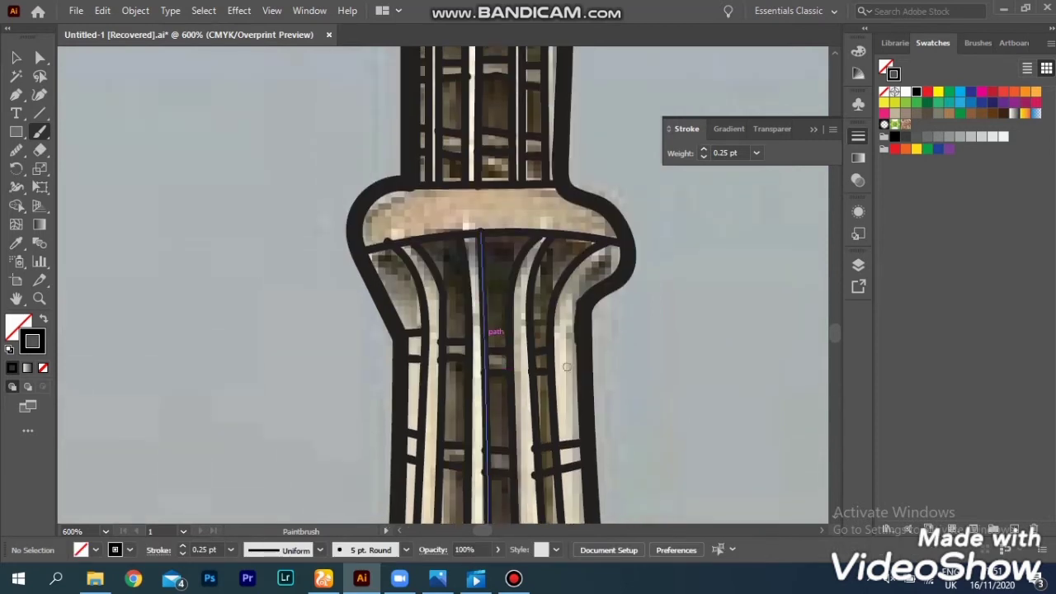
# Set the stroke weight to 1 pt and draw the spire on the tower's dome.
pyautogui.scroll(6, 566, 366)
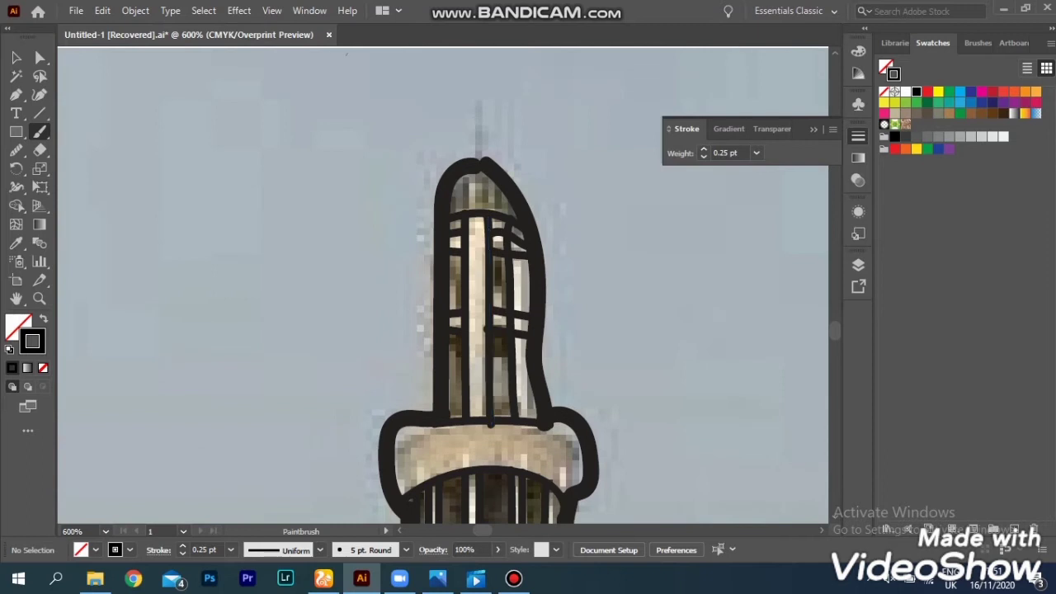
pyautogui.click(703, 149)
pyautogui.moveTo(474, 83); pyautogui.dragTo(480, 158)
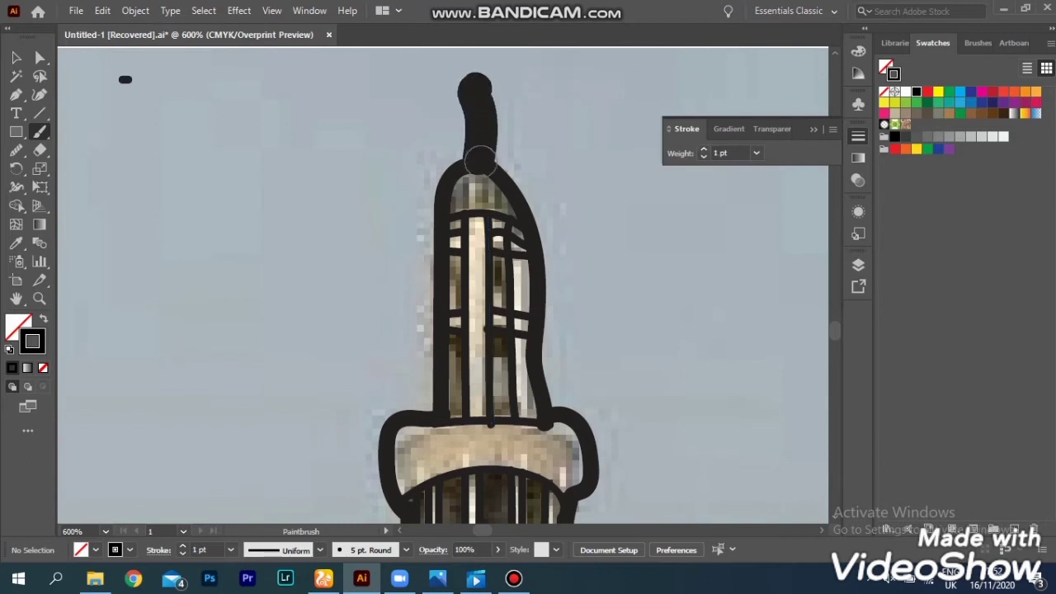
# Remove the curved lower contour of the base platform and shorten the platform's top edge at its right end.
pyautogui.hotkey('ctrl', '0')
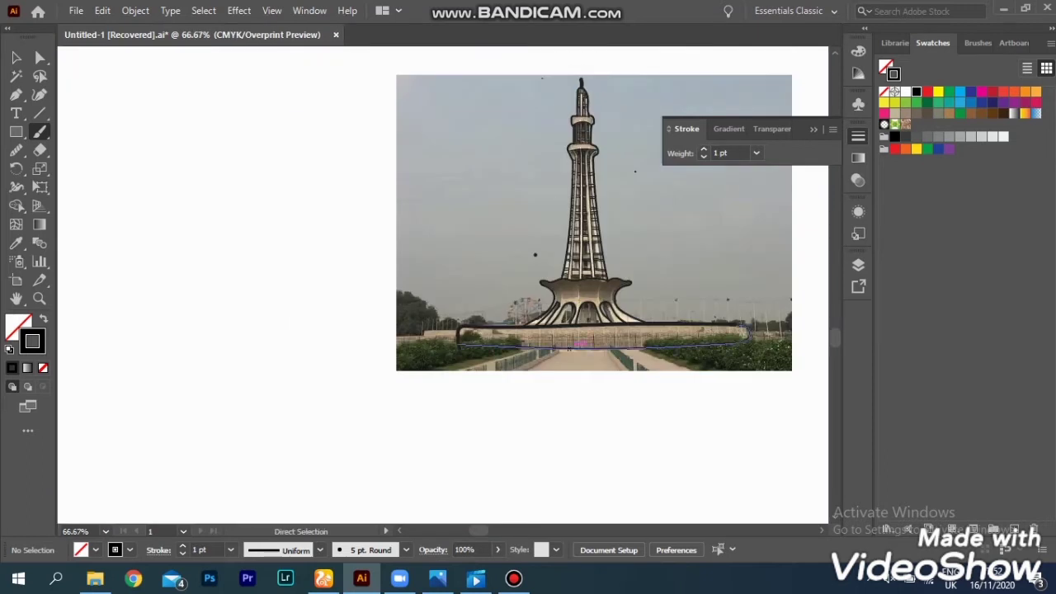
pyautogui.keyDown('ctrl'); pyautogui.click(617, 348); pyautogui.keyUp('ctrl')
pyautogui.click(703, 149)
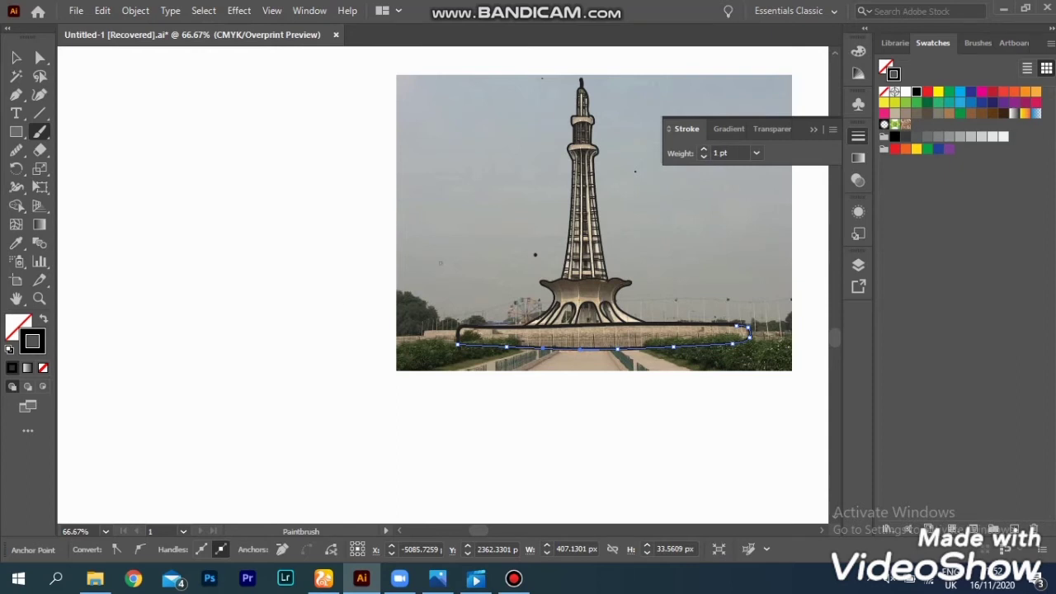
pyautogui.keyDown('ctrl'); pyautogui.click(290, 153); pyautogui.keyUp('ctrl')
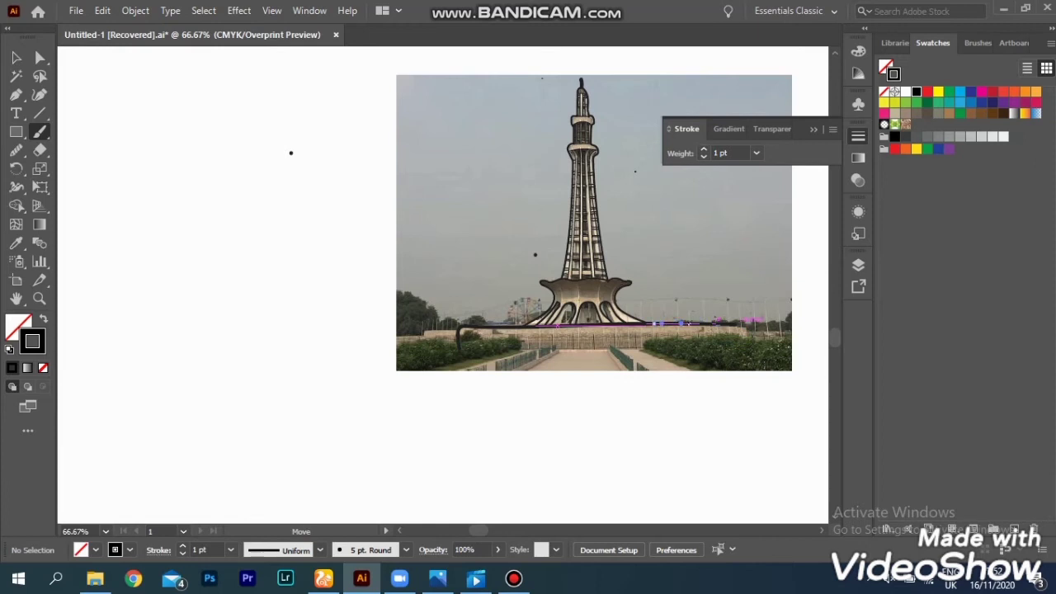
pyautogui.keyDown('ctrl'); pyautogui.click(683, 322); pyautogui.keyUp('ctrl')
pyautogui.keyDown('ctrl'); pyautogui.click(247, 243); pyautogui.keyUp('ctrl')
pyautogui.click(247, 243)
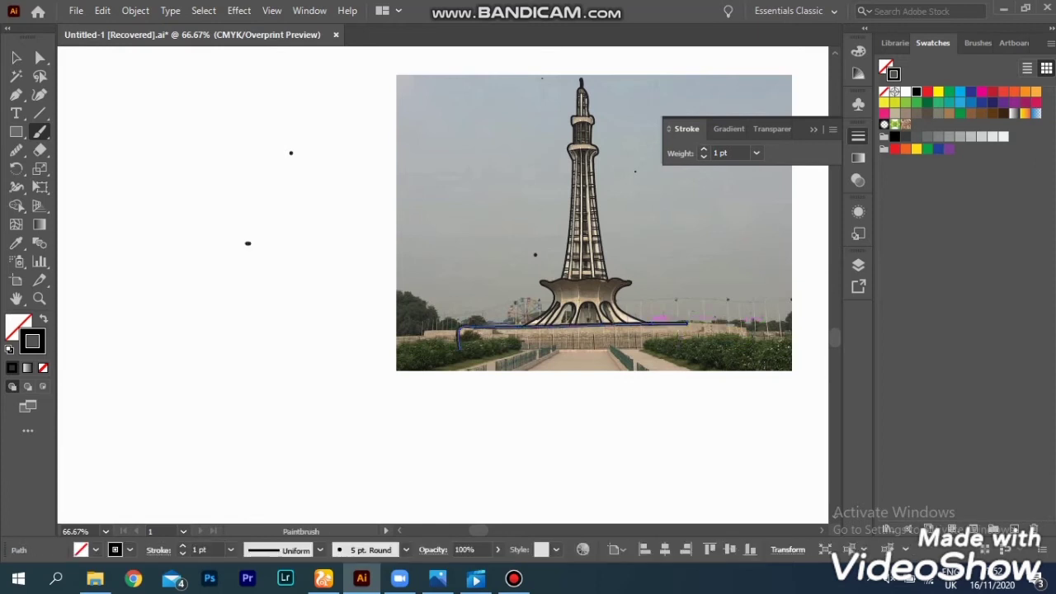
# Close the base platform's outline with a short vertical right side and a straight bottom edge at 1 pt.
pyautogui.keyDown('ctrl'); pyautogui.click(684, 325); pyautogui.keyUp('ctrl')
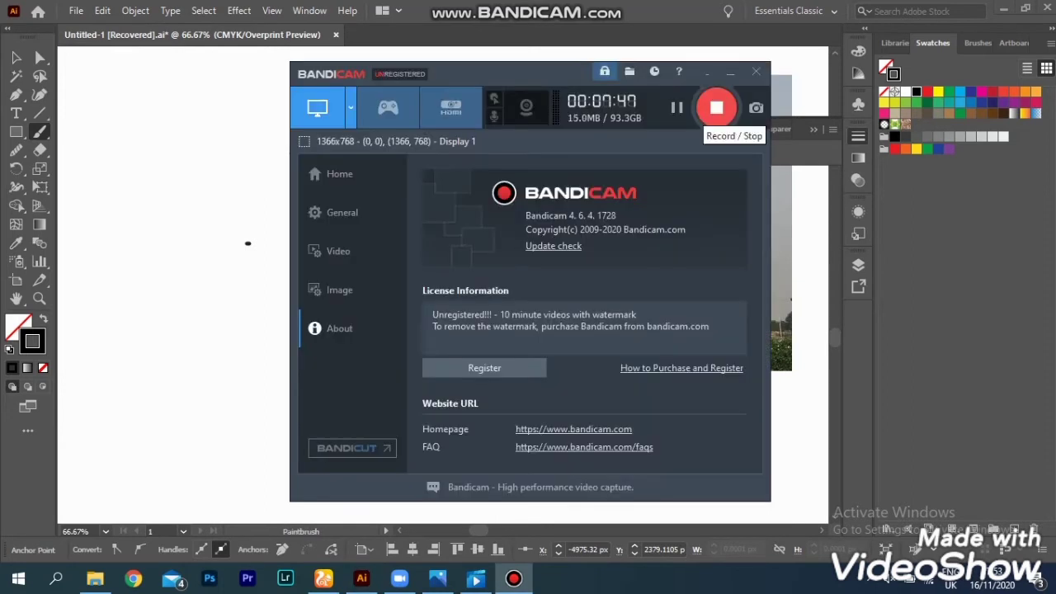
pyautogui.click(706, 73)
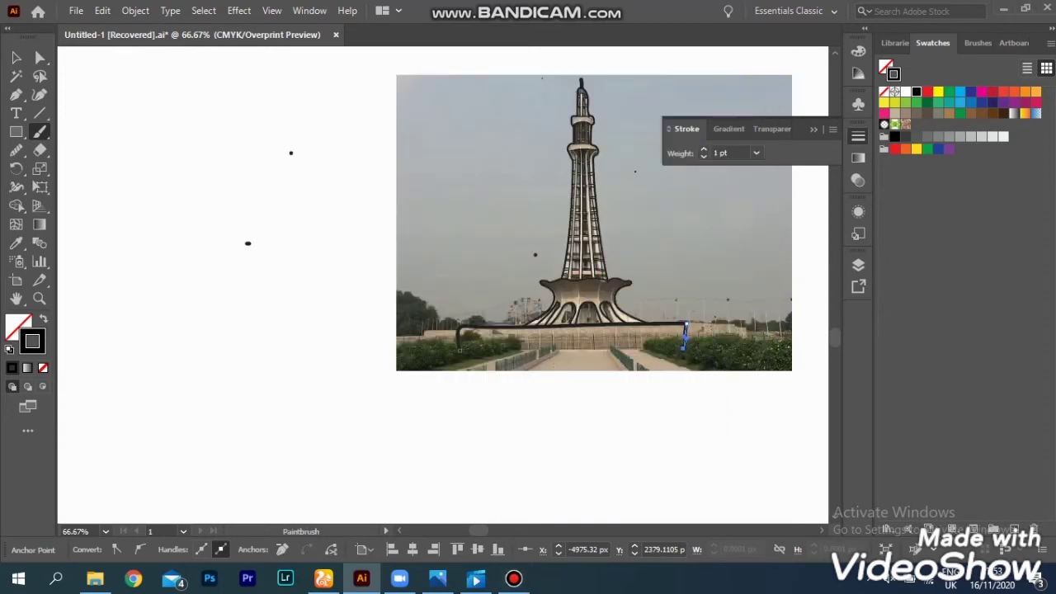
pyautogui.moveTo(684, 334); pyautogui.dragTo(685, 347)
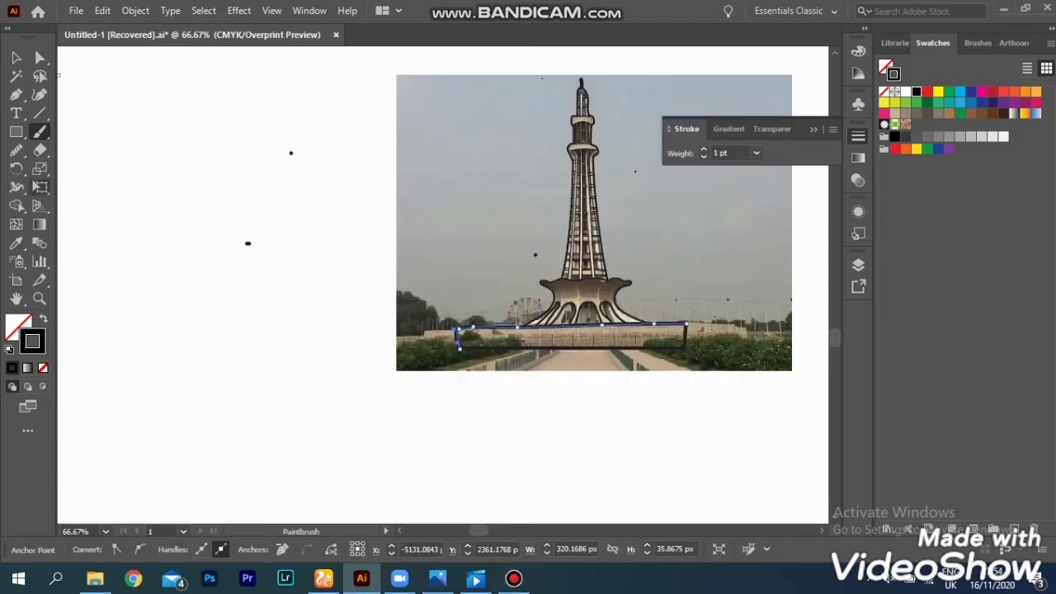
# Erase the left end of the base platform's outline and close it with a short vertical side further in.
pyautogui.moveTo(452, 314)
pyautogui.mouseDown()
pyautogui.moveTo(465, 357)
pyautogui.moveTo(675, 371)
pyautogui.mouseUp()
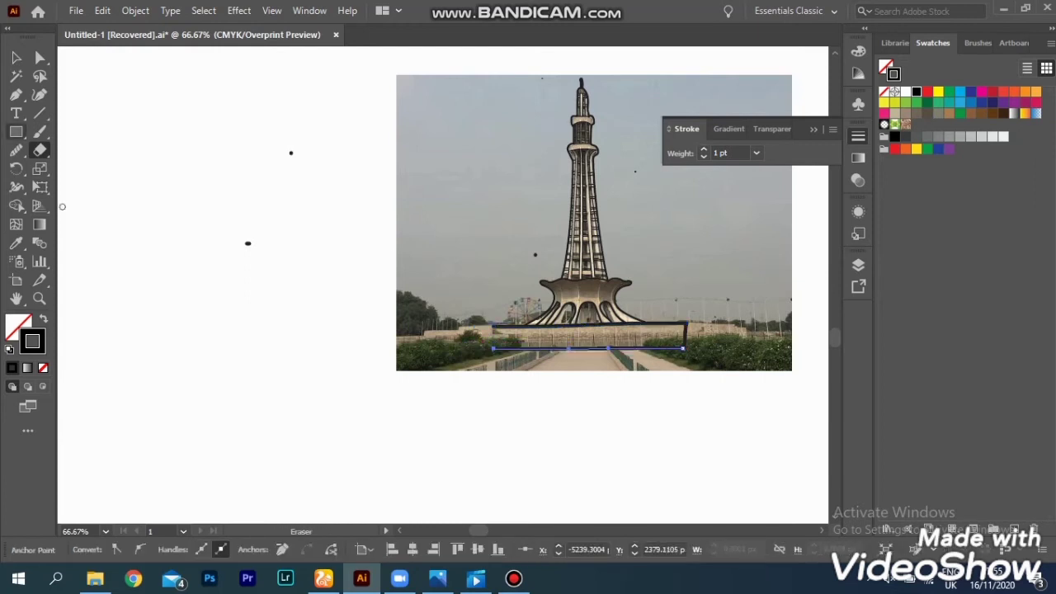
pyautogui.keyDown('ctrl'); pyautogui.click(493, 338); pyautogui.keyUp('ctrl')
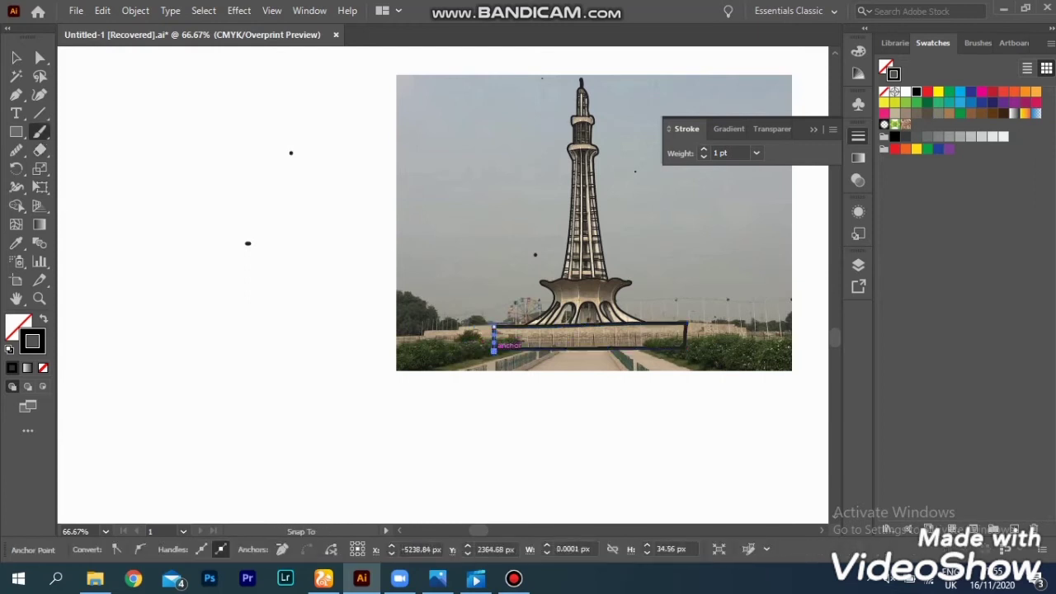
# Remove the stray brush dots scattered around the tower and on the blank canvas beside the photo.
pyautogui.click(15, 150)
pyautogui.moveTo(155, 168); pyautogui.dragTo(828, 86)
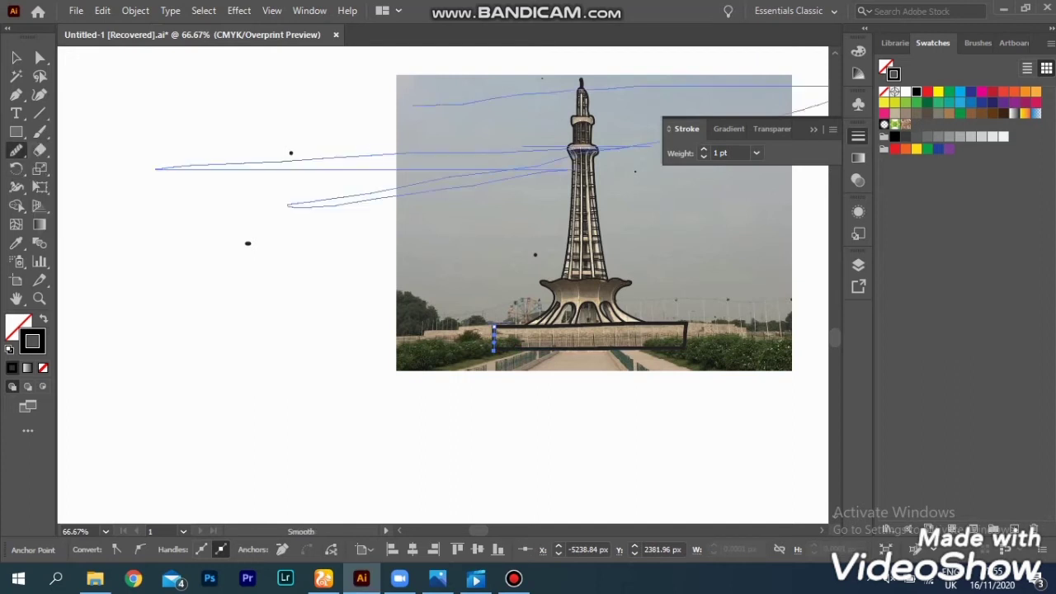
pyautogui.moveTo(164, 214)
pyautogui.mouseDown()
pyautogui.moveTo(413, 314)
pyautogui.moveTo(742, 107)
pyautogui.moveTo(498, 494)
pyautogui.moveTo(363, 347)
pyautogui.moveTo(573, 115)
pyautogui.mouseUp()
pyautogui.moveTo(684, 330)
pyautogui.mouseDown()
pyautogui.moveTo(132, 379)
pyautogui.moveTo(462, 388)
pyautogui.moveTo(593, 91)
pyautogui.moveTo(330, 330)
pyautogui.moveTo(58, 412)
pyautogui.mouseUp()
pyautogui.hotkey('ctrl', 'a')
pyautogui.press('Delete')
pyautogui.moveTo(825, 248); pyautogui.dragTo(734, 123)
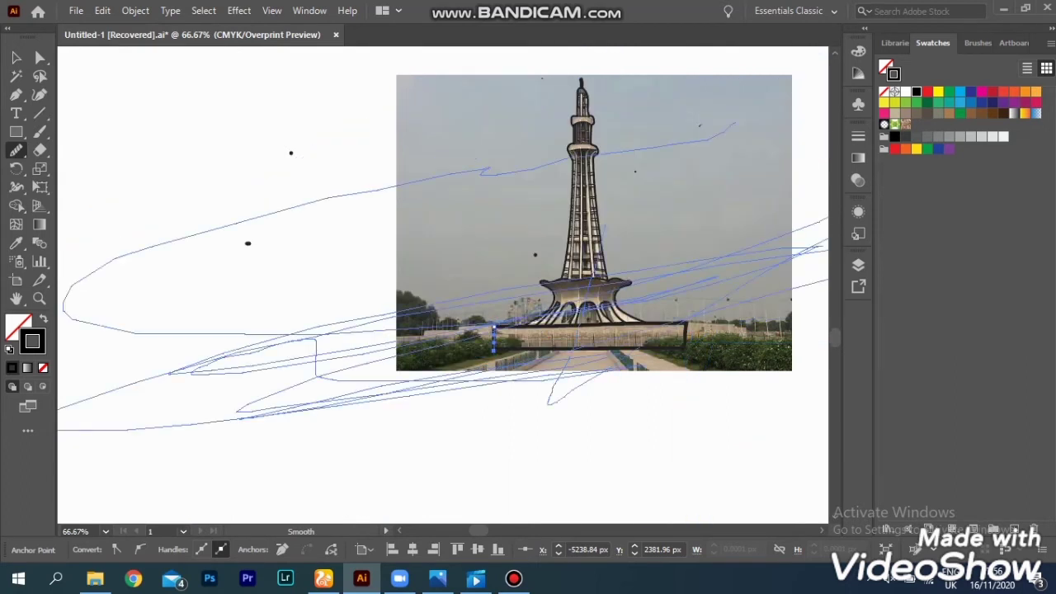
pyautogui.hotkey('ctrl', 'a')
pyautogui.press('Delete')
# Thin the stroke of the spire on top of the dome to 0.25 pt.
pyautogui.hotkey('ctrl', '1')
pyautogui.scroll(1, 443, 285)
pyautogui.scroll(2, 487, 321)
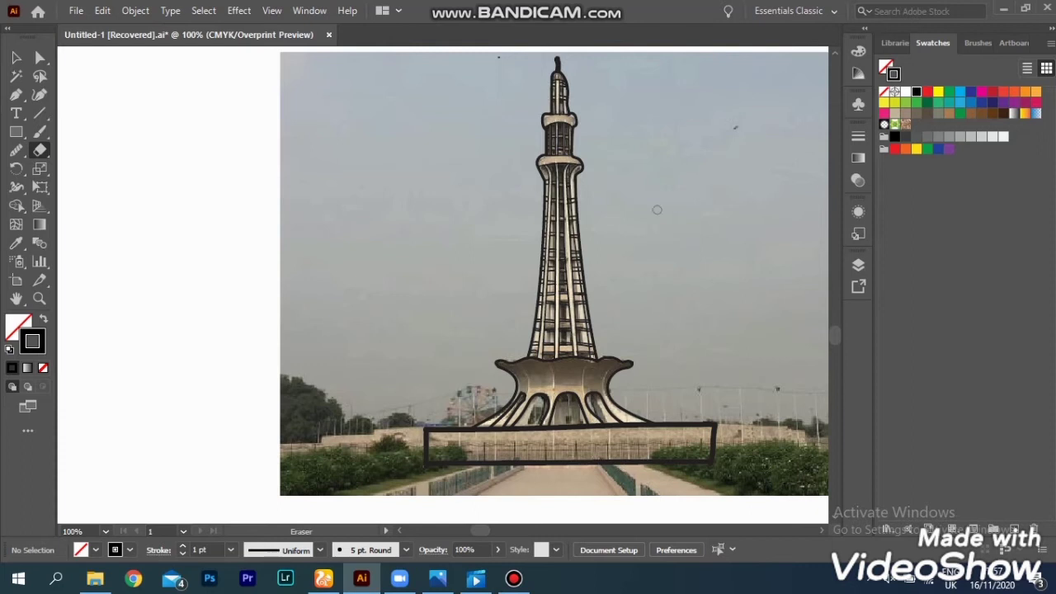
pyautogui.scroll(2, 657, 210)
pyautogui.press('a')
pyautogui.click(858, 135)
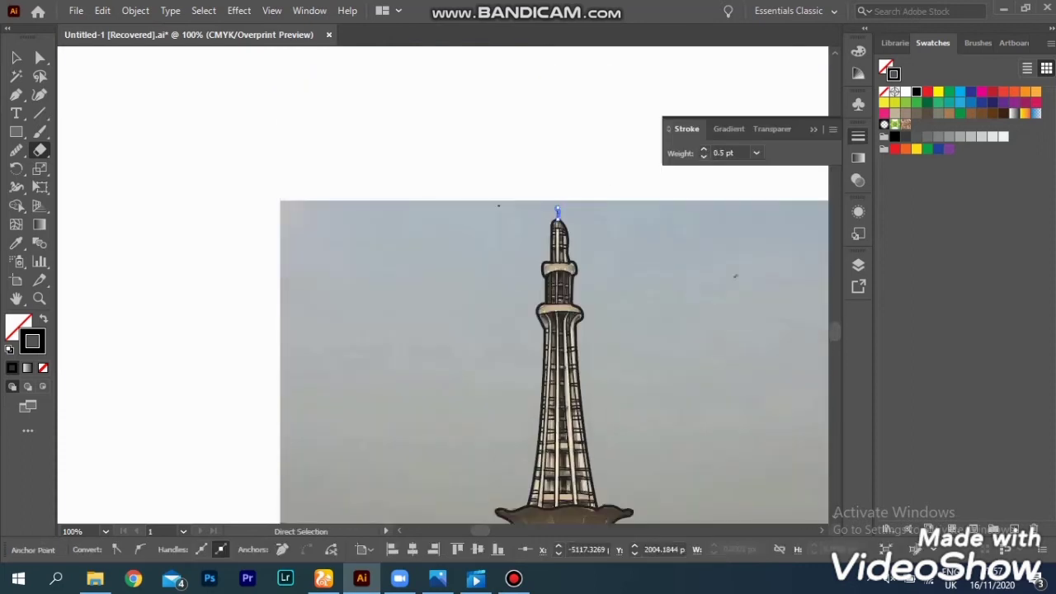
pyautogui.press('v')
pyautogui.press('b')
pyautogui.hotkey('ctrl', '=')
pyautogui.hotkey('ctrl', '=')
pyautogui.hotkey('ctrl', '=')
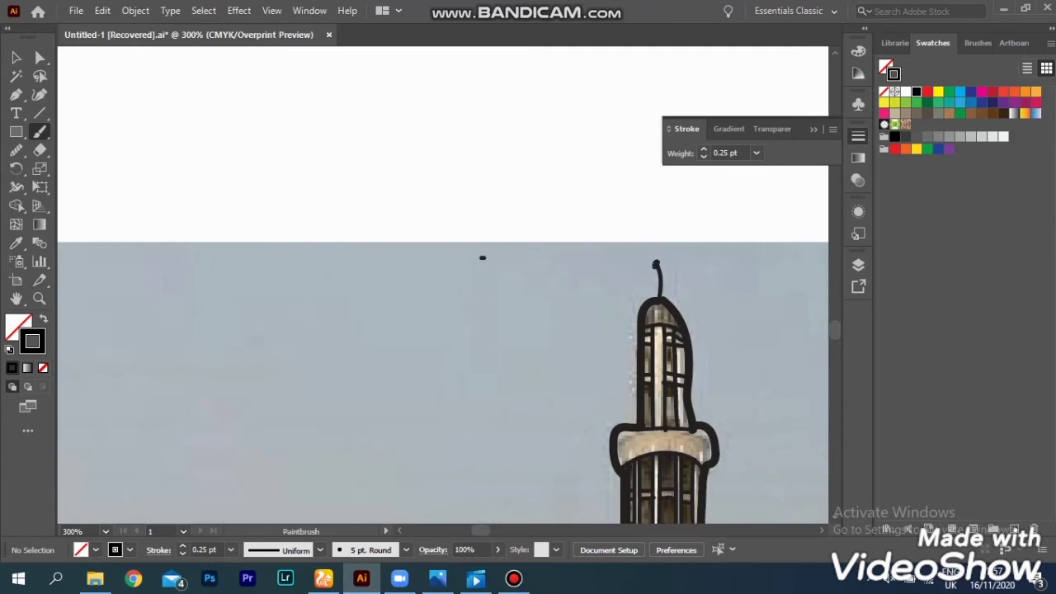
# Try moving the traced tower off the photo to check the line art, and undo the move.
pyautogui.hotkey('ctrl', '0')
pyautogui.hotkey('ctrl', '=')
pyautogui.hotkey('ctrl', '=')
pyautogui.hotkey('ctrl', '=')
pyautogui.hotkey('ctrl', '=')
pyautogui.press('v')
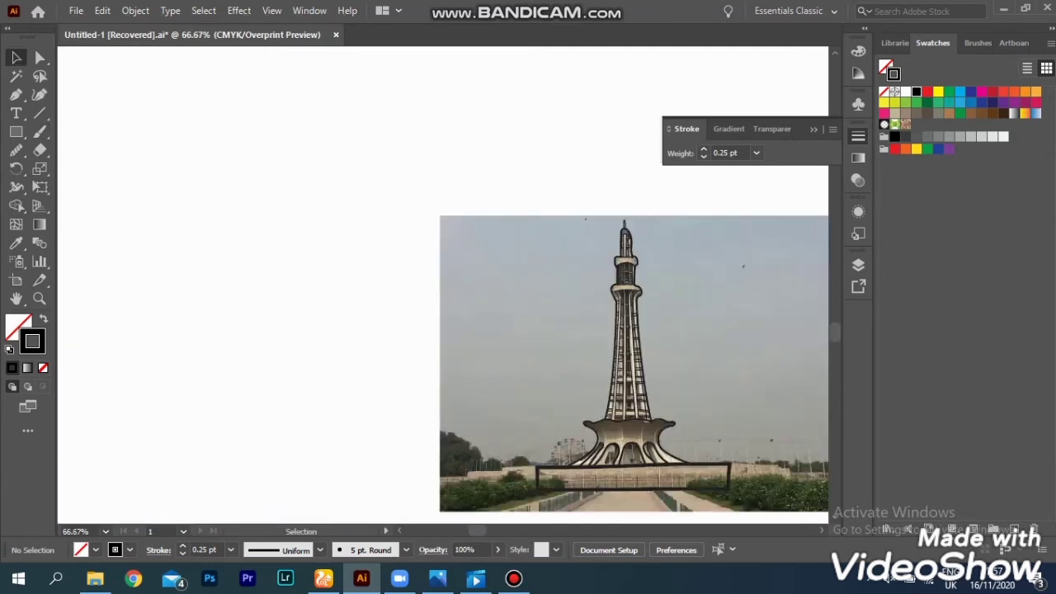
pyautogui.moveTo(522, 294); pyautogui.dragTo(801, 310)
pyautogui.hscroll(5, 443, 264)
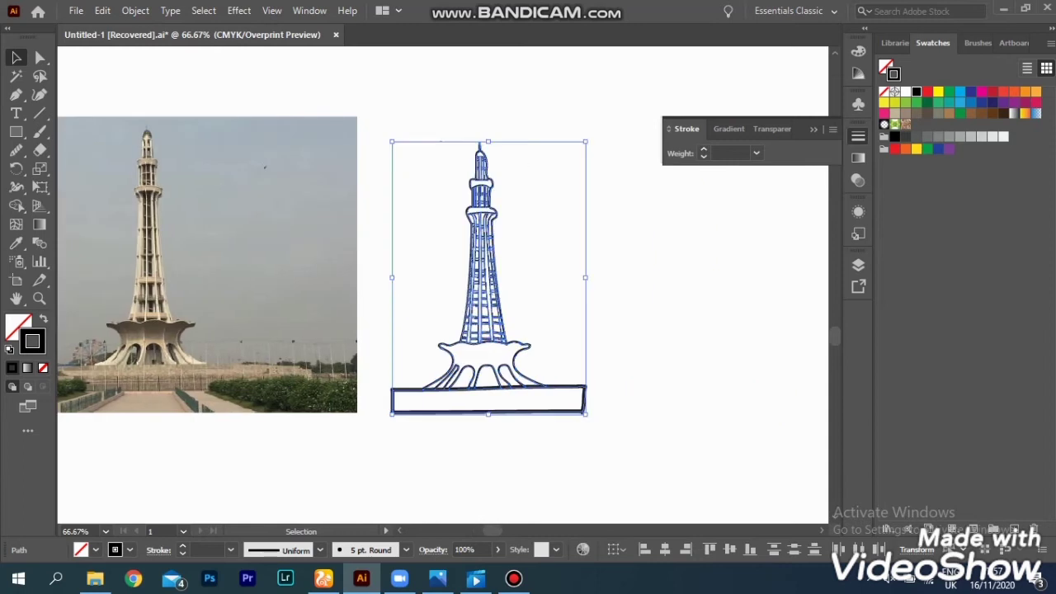
pyautogui.hotkey('ctrl', 'shift', 'a')
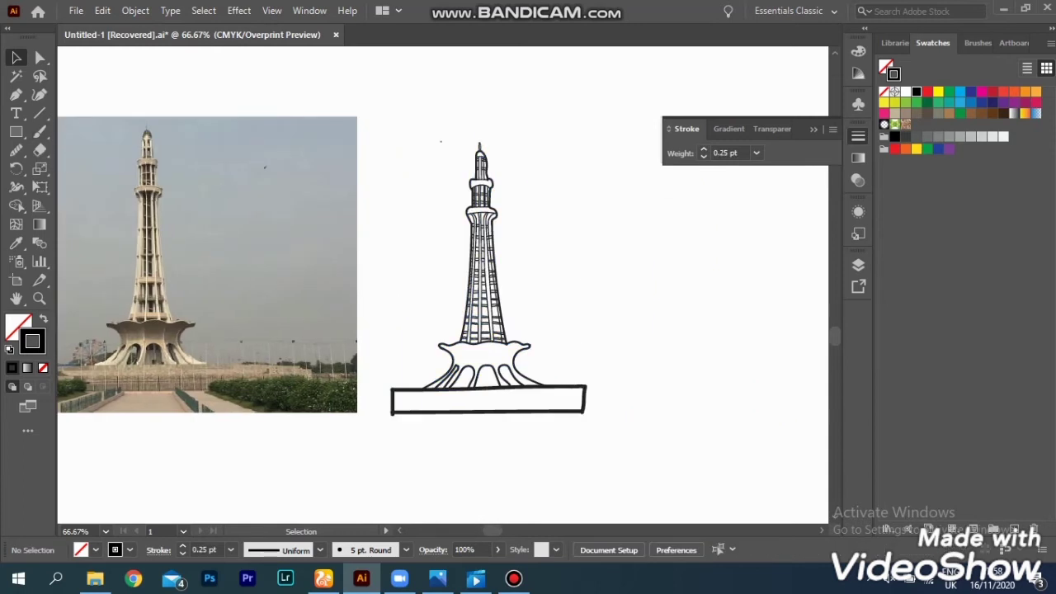
pyautogui.hotkey('ctrl', 'z')
pyautogui.hotkey('ctrl', 'z')
pyautogui.hscroll(-4, 443, 264)
pyautogui.hotkey('ctrl', 'shift', 'a')
# Draw curved rib lines down the flared base at 0.5 pt and reshape the outline of its right arch.
pyautogui.press('b')
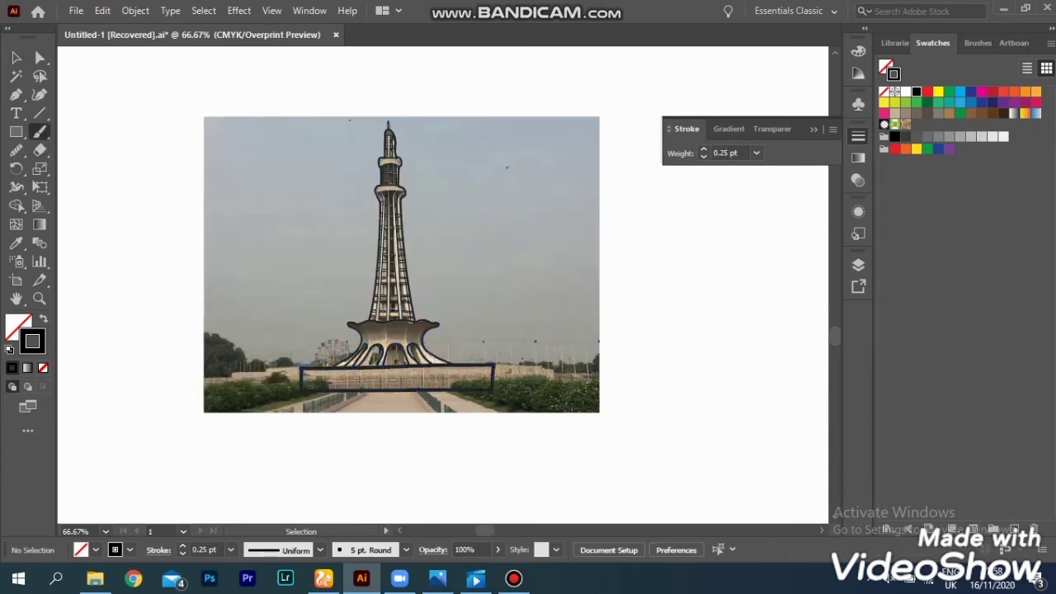
pyautogui.scroll(4, 422, 216)
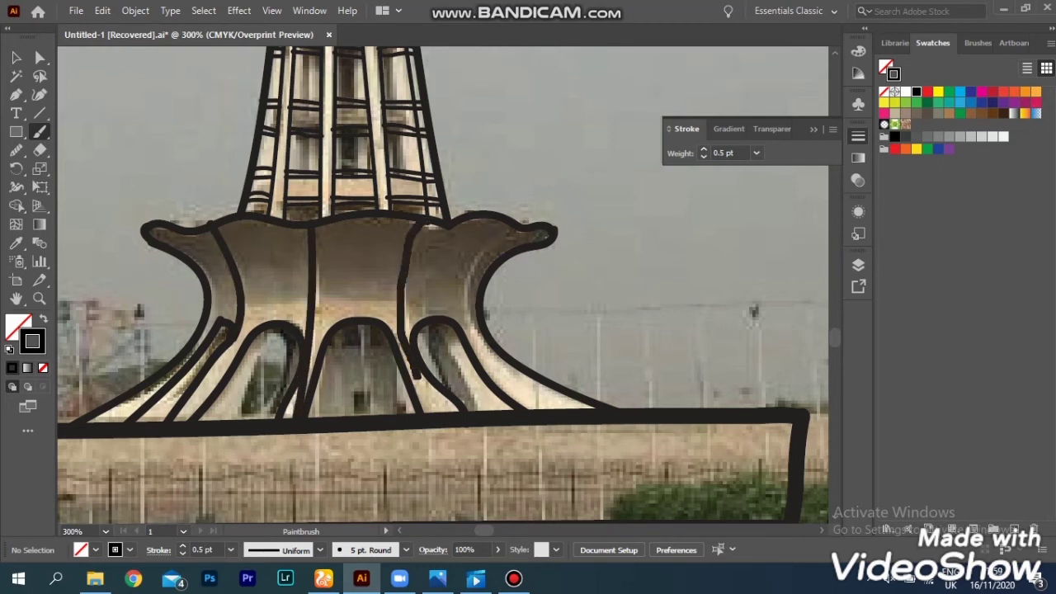
pyautogui.press('a')
pyautogui.moveTo(353, 129); pyautogui.dragTo(547, 239)
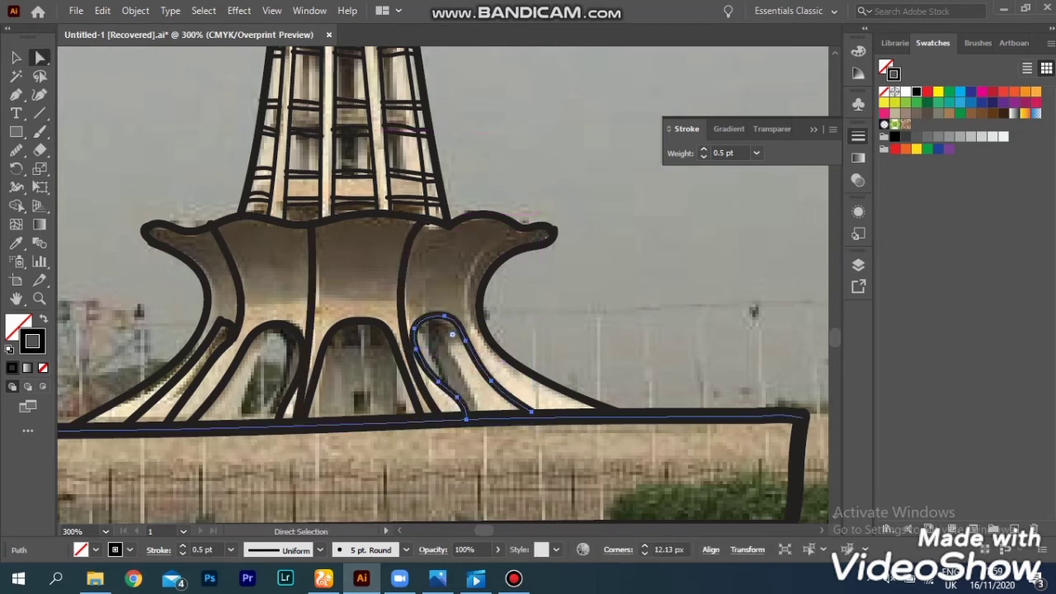
pyautogui.press('b')
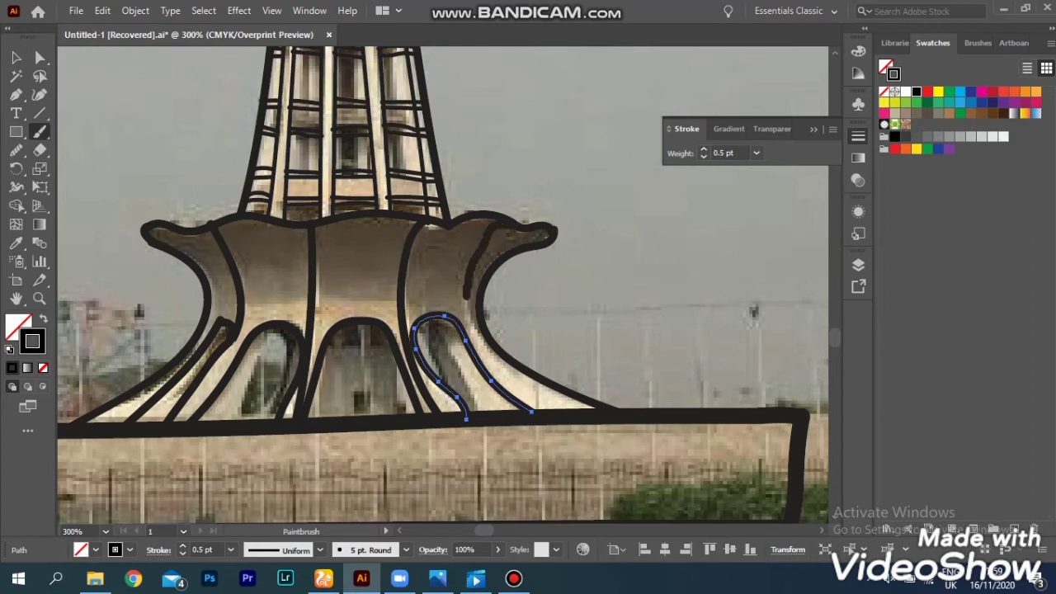
# Complete the flared base's ribs, including the rightmost one from the rim down to the platform, and set them to 0.25 pt.
pyautogui.hotkey('ctrl', 'shift', 'a')
pyautogui.moveTo(422, 223); pyautogui.dragTo(417, 411)
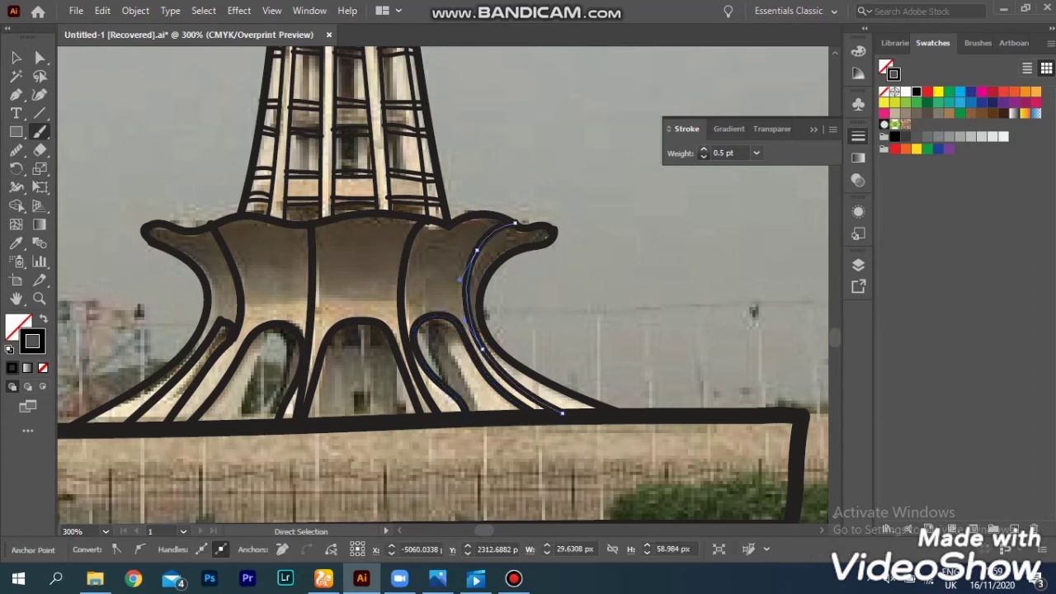
pyautogui.moveTo(312, 222); pyautogui.dragTo(295, 425)
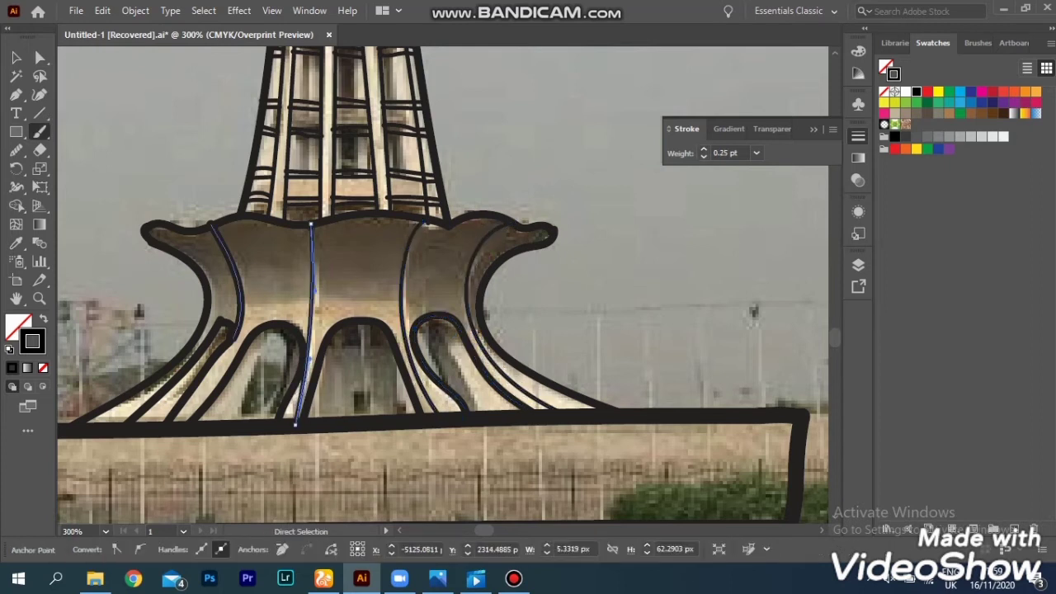
pyautogui.moveTo(210, 224); pyautogui.dragTo(233, 336)
# Switch to Photos and view the reference image minar-e-pakistan.jpg.
pyautogui.hotkey('ctrl', '-')
pyautogui.hotkey('ctrl', '-')
pyautogui.hotkey('ctrl', '-')
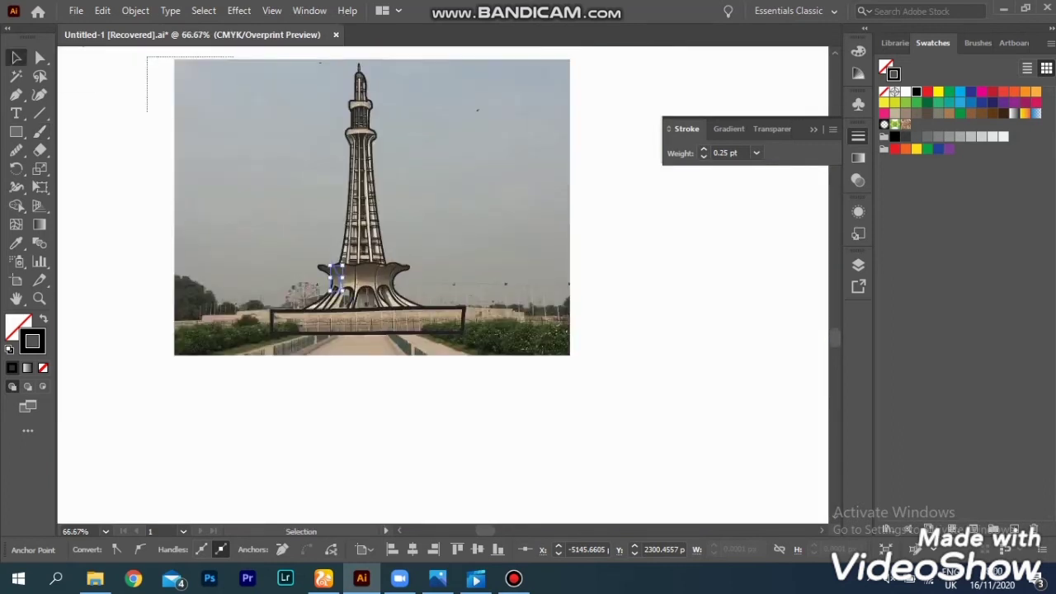
pyautogui.hotkey('ctrl', 'a')
pyautogui.moveTo(337, 239)
pyautogui.mouseDown()
pyautogui.moveTo(697, 240)
pyautogui.moveTo(339, 239)
pyautogui.mouseUp()
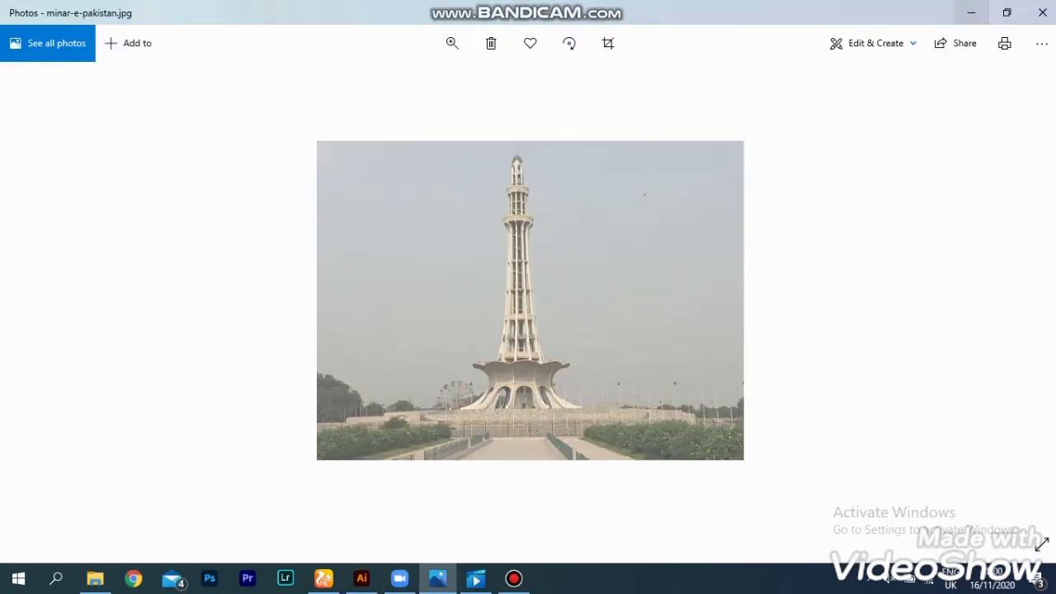
pyautogui.press('Right')
pyautogui.press('Right')
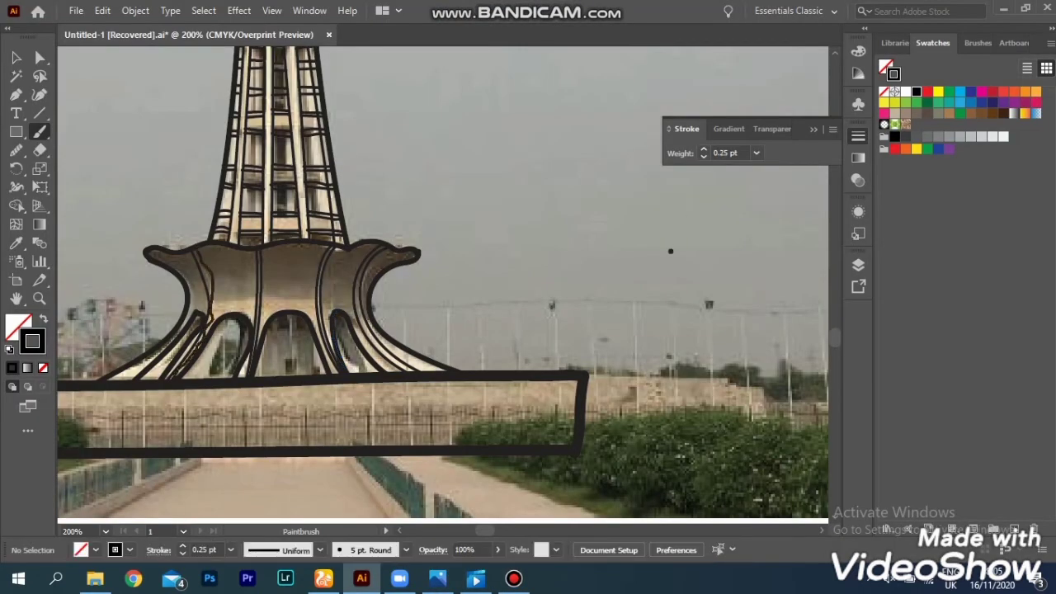
# Move the traced tower off the photo onto the blank canvas to its right and remove the stray mark beside the spire.
pyautogui.hotkey('ctrl', '0')
pyautogui.press('v')
pyautogui.moveTo(97, 56)
pyautogui.mouseDown()
pyautogui.moveTo(225, 94)
pyautogui.moveTo(425, 330)
pyautogui.mouseUp()
pyautogui.moveTo(297, 264)
pyautogui.mouseDown()
pyautogui.moveTo(712, 286)
pyautogui.moveTo(528, 355)
pyautogui.mouseUp()
pyautogui.click(742, 446)
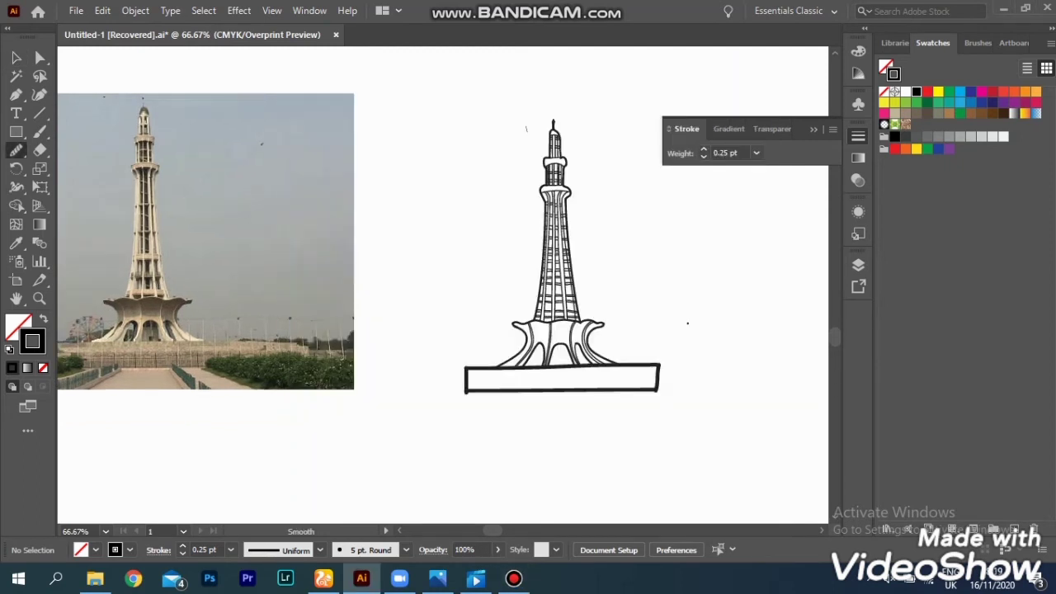
pyautogui.moveTo(669, 363)
pyautogui.mouseDown()
pyautogui.moveTo(330, 408)
pyautogui.moveTo(148, 206)
pyautogui.moveTo(577, 363)
pyautogui.mouseUp()
pyautogui.click(75, 11)
pyautogui.click(330, 314)
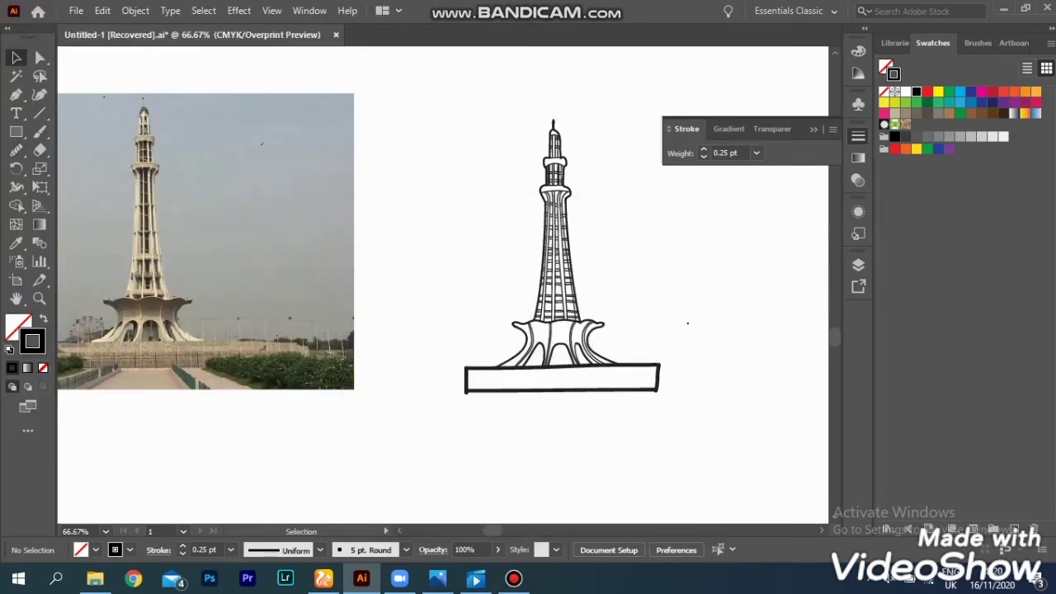
# Select the whole line drawing for Shape Builder and examine the shaft and upper balcony for gaps between strokes.
pyautogui.hotkey('ctrl', 'a')
pyautogui.hotkey('shift', 'm')
pyautogui.scroll(2, 687, 324)
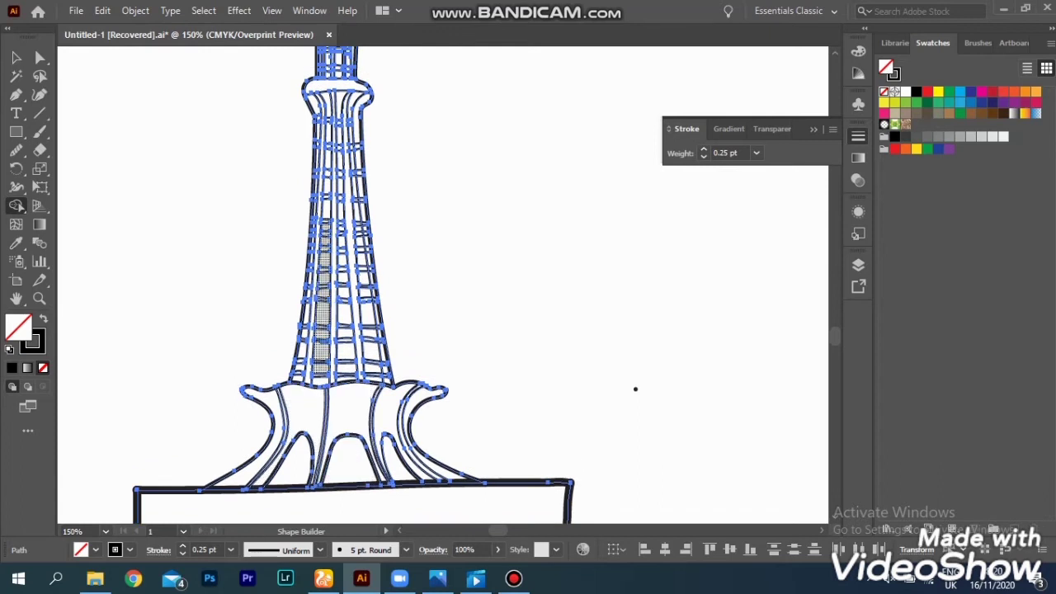
pyautogui.scroll(3, 443, 285)
pyautogui.scroll(3, 343, 113)
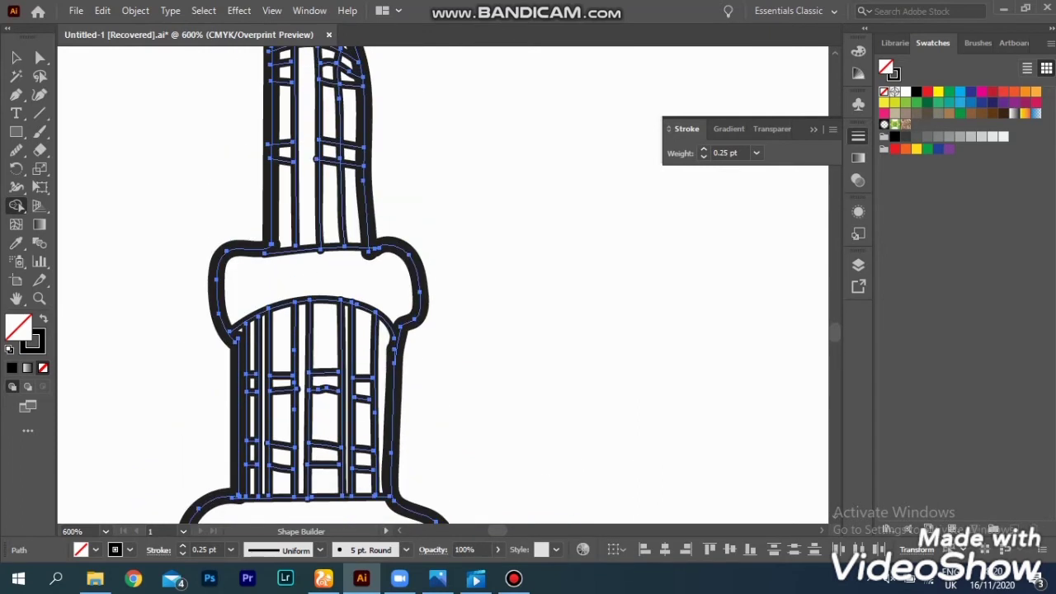
pyautogui.scroll(-4, 251, 373)
pyautogui.scroll(6, 251, 373)
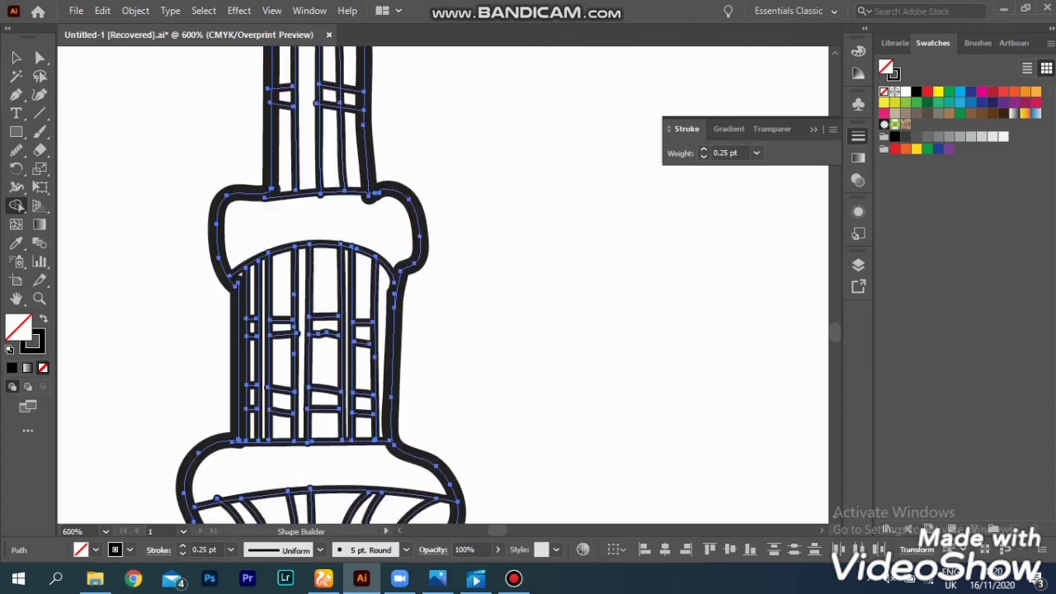
pyautogui.scroll(-1, 234, 149)
pyautogui.scroll(4, 234, 148)
pyautogui.scroll(-2, 233, 76)
pyautogui.scroll(4, 296, 376)
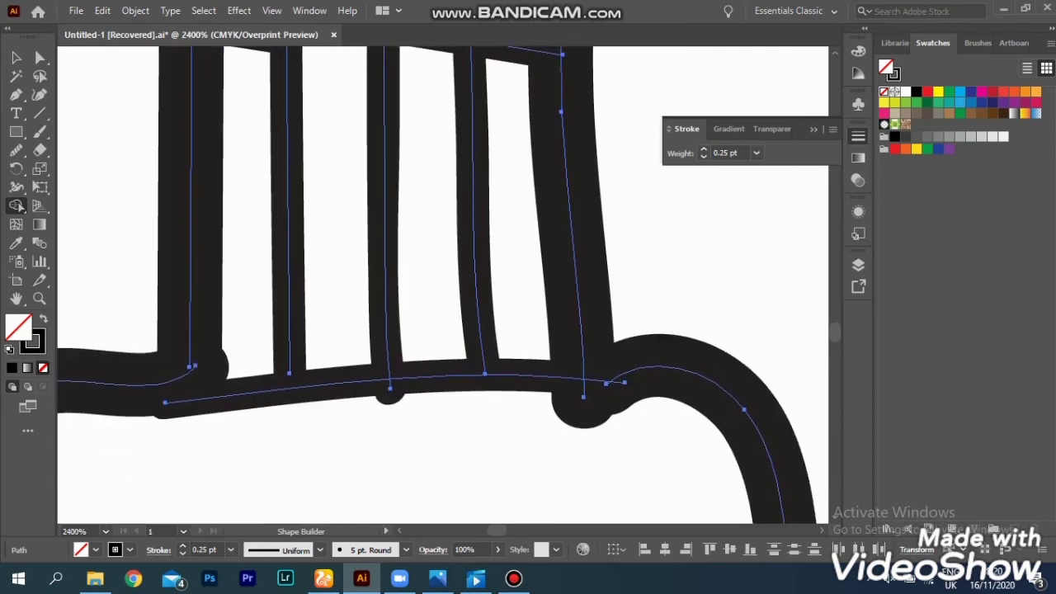
# Level the line across the top of the upper balcony by repositioning its left anchor and both curve handles.
pyautogui.press('a')
pyautogui.moveTo(159, 392)
pyautogui.mouseDown()
pyautogui.moveTo(169, 396)
pyautogui.moveTo(147, 381)
pyautogui.mouseUp()
pyautogui.moveTo(303, 361); pyautogui.dragTo(296, 384)
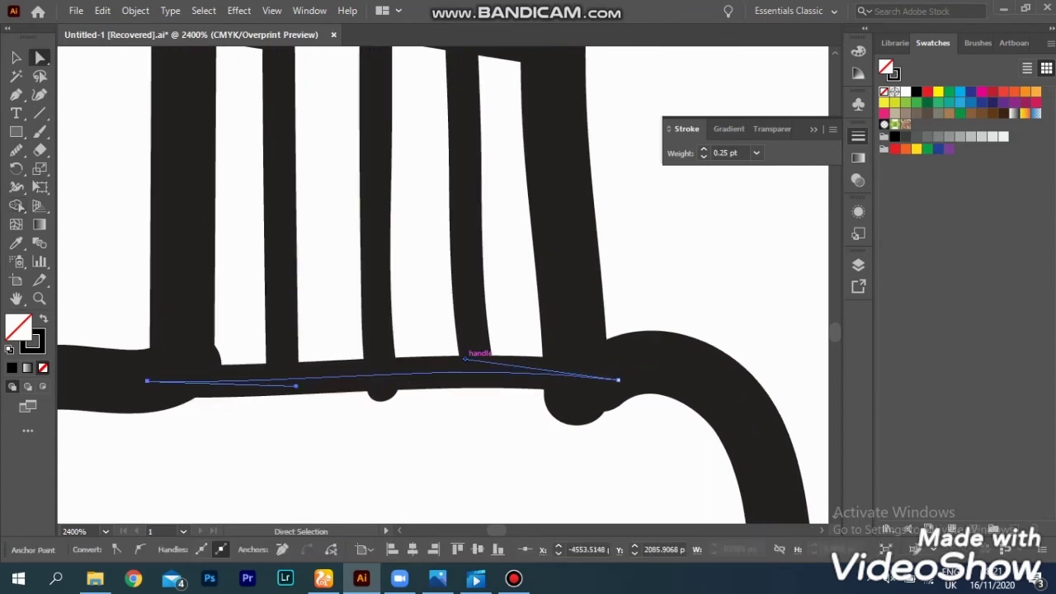
pyautogui.moveTo(465, 359); pyautogui.dragTo(465, 381)
pyautogui.moveTo(146, 380)
pyautogui.mouseDown()
pyautogui.moveTo(189, 360)
pyautogui.moveTo(165, 354)
pyautogui.moveTo(176, 334)
pyautogui.moveTo(193, 339)
pyautogui.moveTo(139, 355)
pyautogui.mouseUp()
pyautogui.scroll(-1, 177, 358)
pyautogui.hotkey('ctrl', 'z')
# Reselect the whole drawing for Shape Builder and examine the joins from the upper balcony up to the dome.
pyautogui.scroll(-10, 457, 268)
pyautogui.scroll(3, 784, 432)
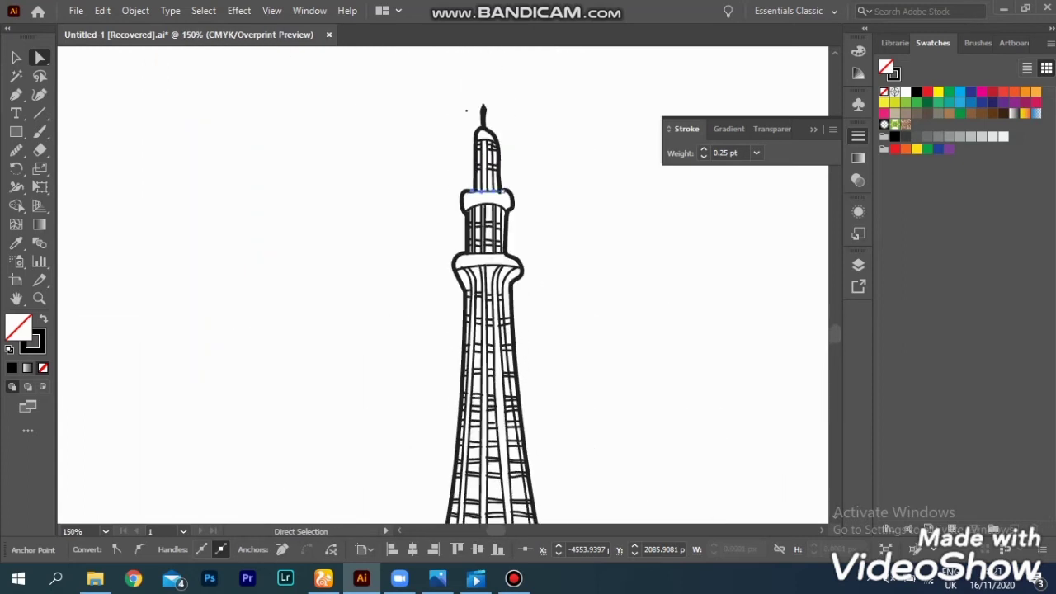
pyautogui.scroll(-2, 487, 289)
pyautogui.hotkey('ctrl', 'a')
pyautogui.scroll(2, 487, 288)
pyautogui.click(17, 205)
pyautogui.scroll(1, 486, 288)
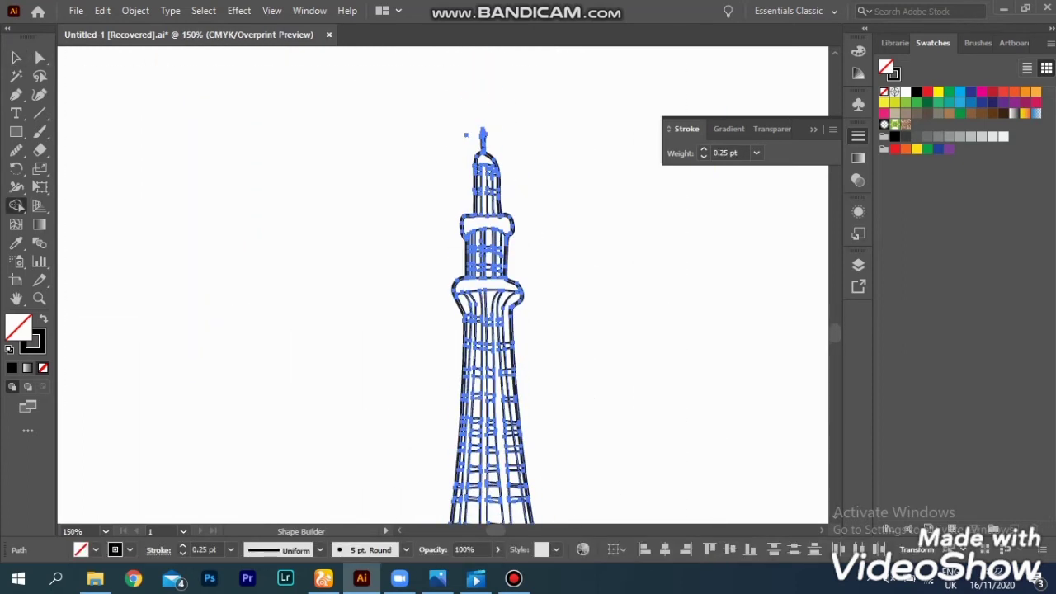
pyautogui.scroll(6, 485, 276)
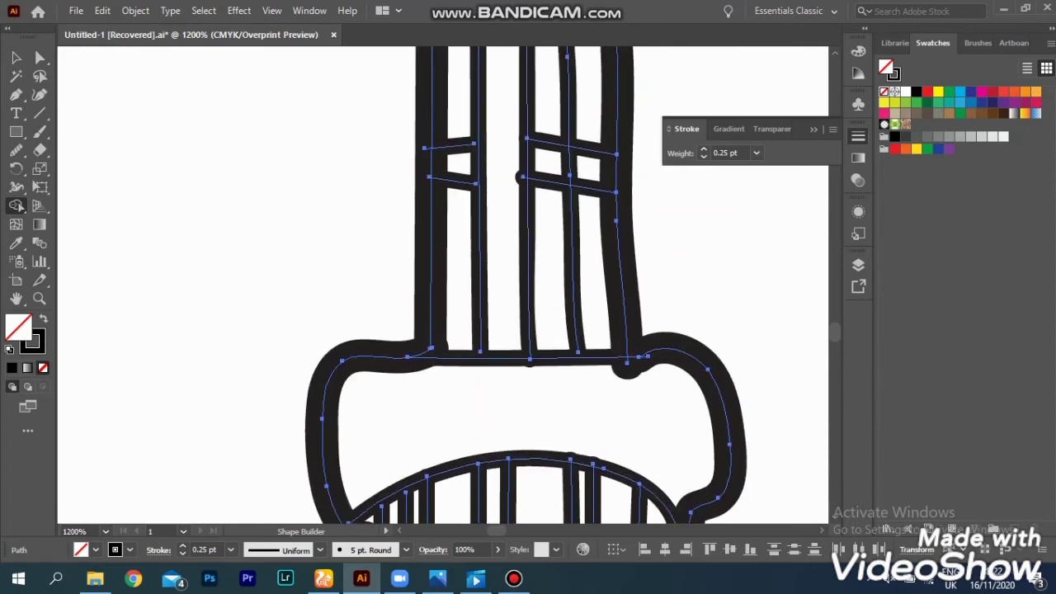
pyautogui.scroll(3, 545, 256)
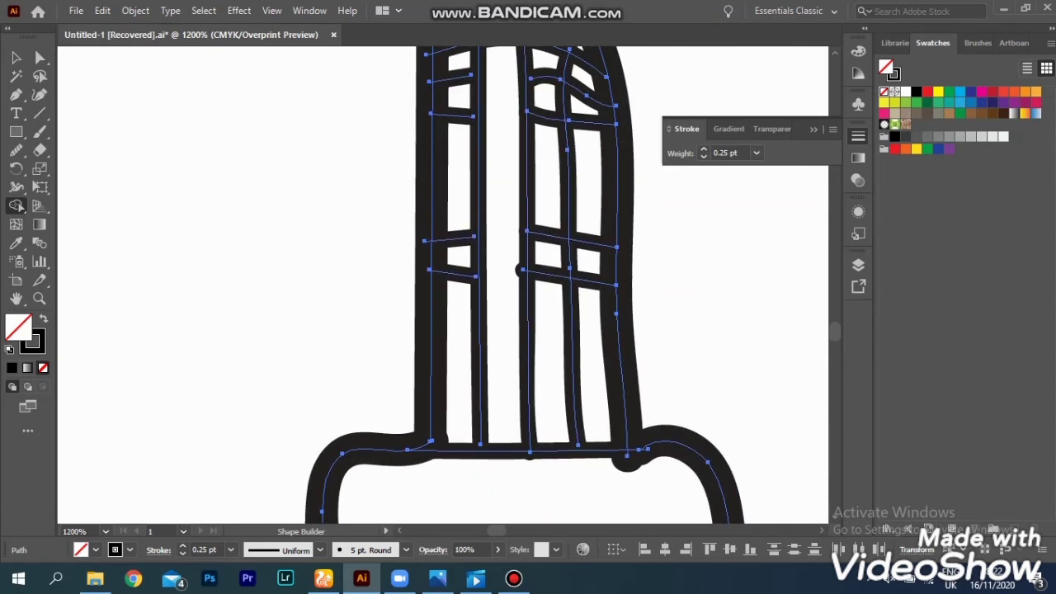
pyautogui.scroll(2, 520, 288)
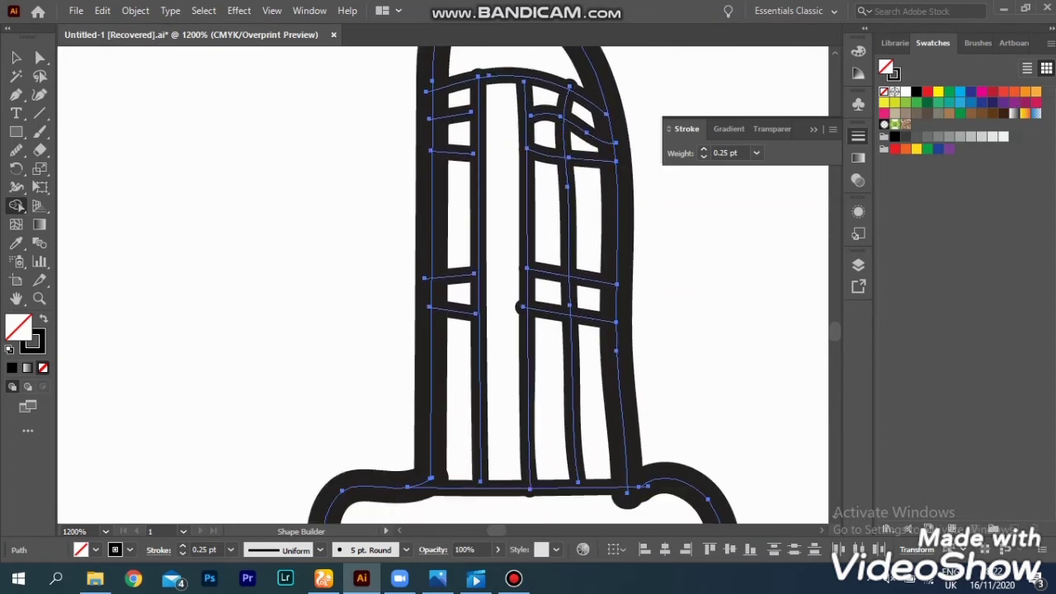
pyautogui.scroll(2, 485, 285)
pyautogui.scroll(3, 485, 285)
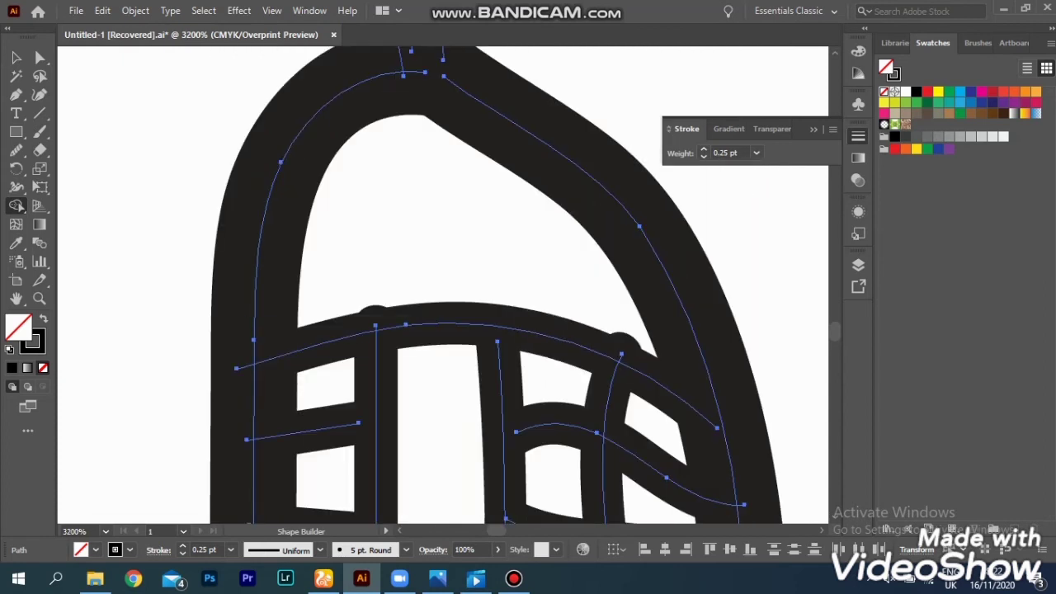
# Reposition the end anchors of the spire and the dome's right contour so the strokes meet at the apex.
pyautogui.moveTo(442, 76); pyautogui.dragTo(449, 40)
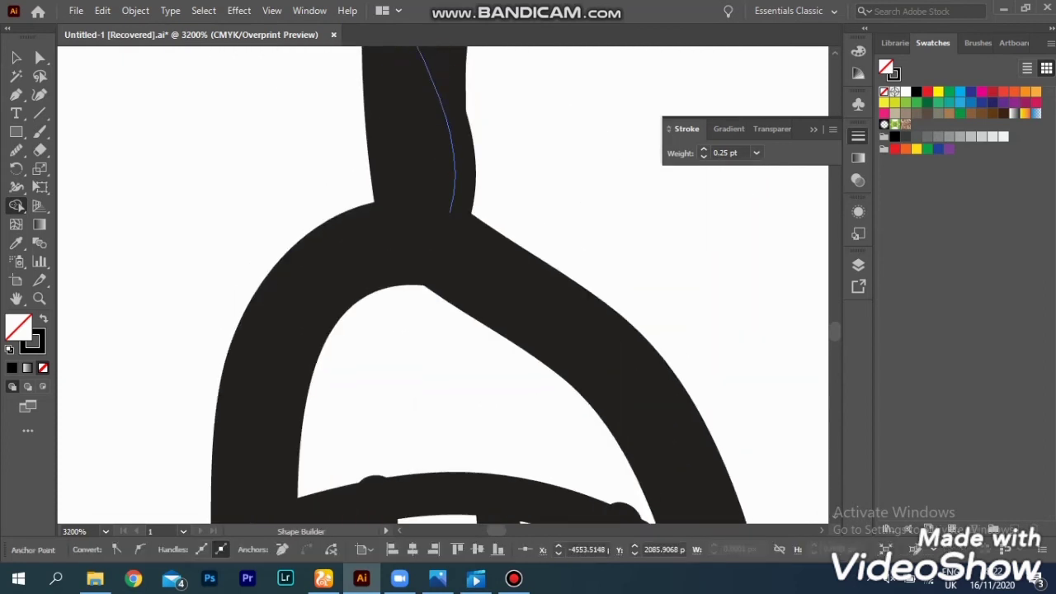
pyautogui.click(443, 244)
pyautogui.moveTo(443, 245)
pyautogui.mouseDown()
pyautogui.moveTo(412, 237)
pyautogui.moveTo(406, 200)
pyautogui.mouseUp()
# Extend the upper end of the middle vertical bar to the arched line inside the dome.
pyautogui.scroll(-3, 485, 285)
pyautogui.moveTo(505, 248); pyautogui.dragTo(502, 219)
pyautogui.scroll(-2, 485, 285)
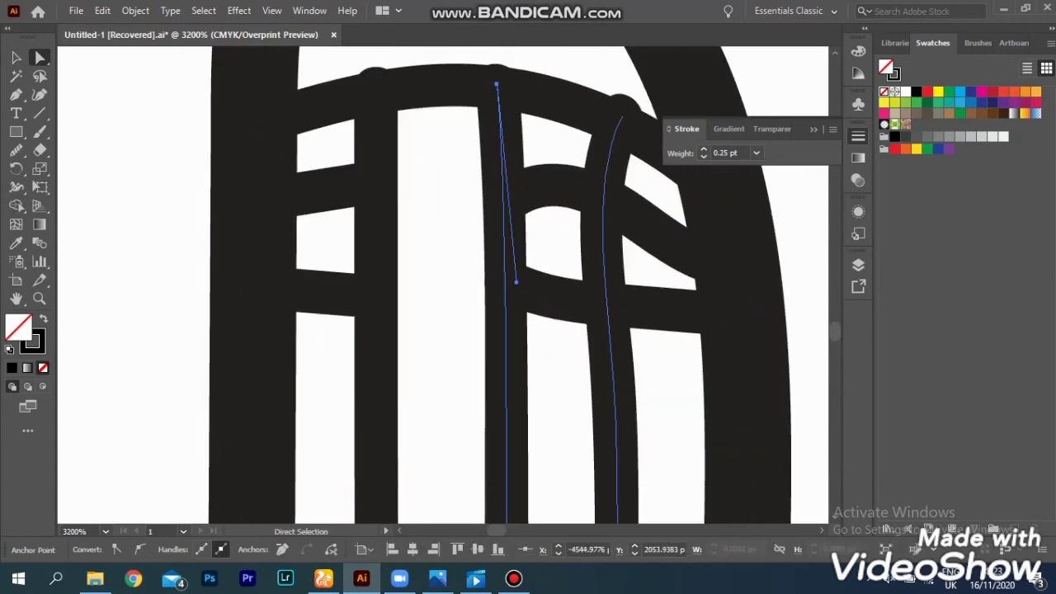
# Extend both ends of the curved crossbar below the dome's arch onto the middle bar and the right outline.
pyautogui.click(569, 115)
pyautogui.moveTo(516, 126); pyautogui.dragTo(502, 133)
pyautogui.moveTo(578, 117); pyautogui.dragTo(626, 136)
pyautogui.scroll(-2, 627, 136)
pyautogui.click(742, 129)
pyautogui.moveTo(742, 129); pyautogui.dragTo(747, 108)
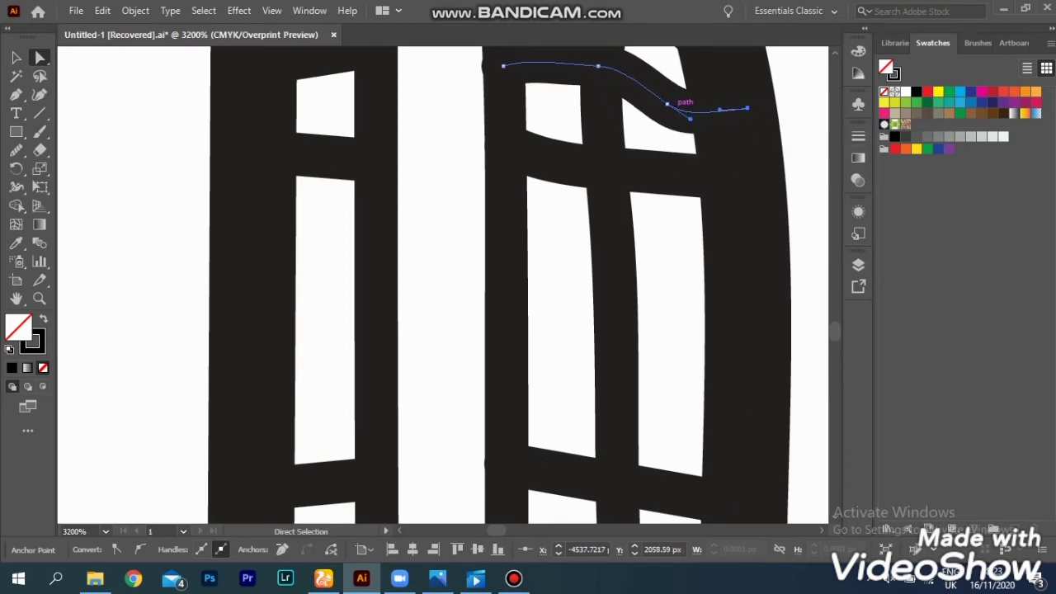
# Reposition the end anchors of the arched line below the upper balcony so it meets the tower's side outlines.
pyautogui.scroll(-5, 627, 247)
pyautogui.click(643, 352)
pyautogui.moveTo(642, 352); pyautogui.dragTo(644, 355)
pyautogui.scroll(-8, 644, 356)
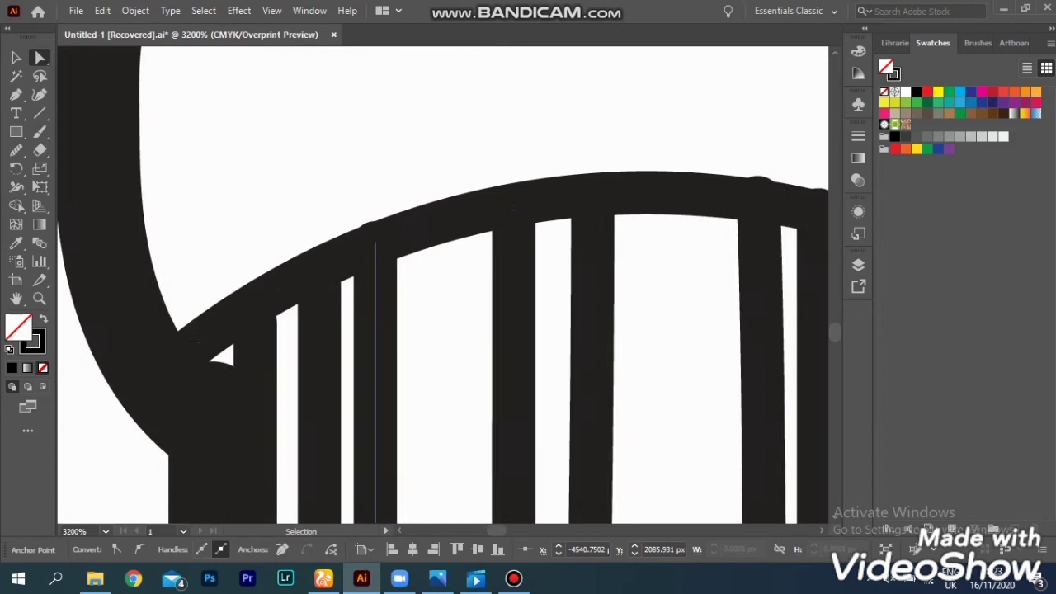
pyautogui.moveTo(201, 365); pyautogui.dragTo(193, 378)
pyautogui.hscroll(3, 91, 359)
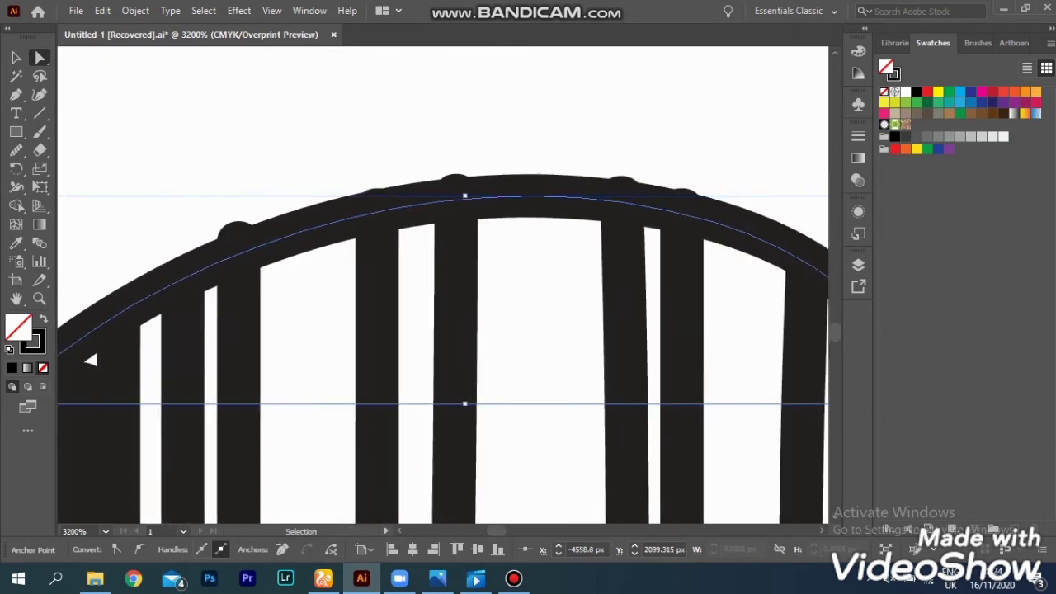
pyautogui.hscroll(5, 91, 360)
pyautogui.moveTo(632, 401); pyautogui.dragTo(648, 388)
pyautogui.scroll(-3, 649, 388)
pyautogui.scroll(-5, 648, 389)
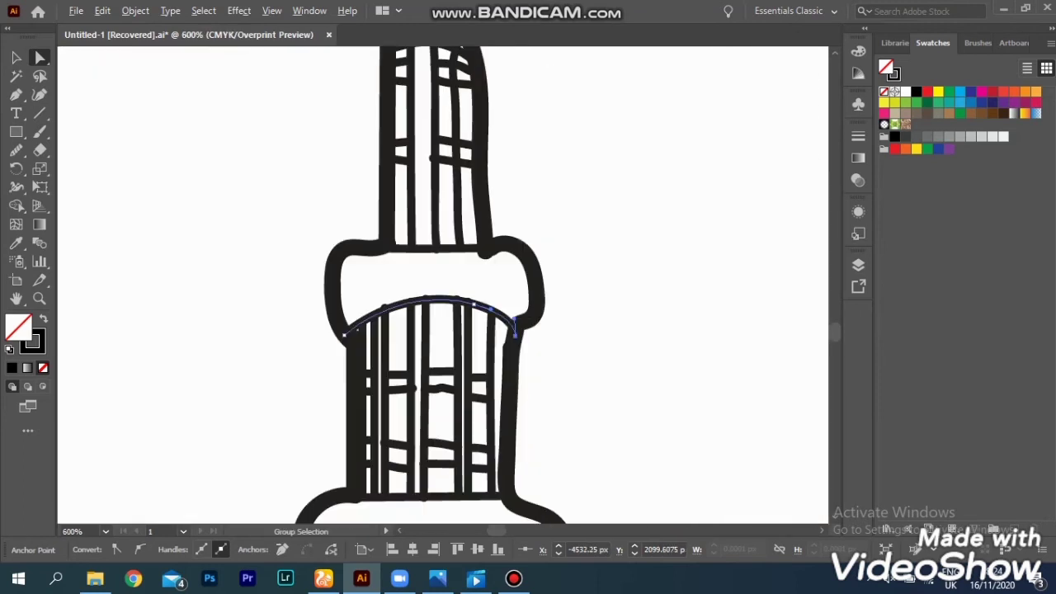
pyautogui.scroll(-4, 474, 377)
pyautogui.scroll(-3, 474, 377)
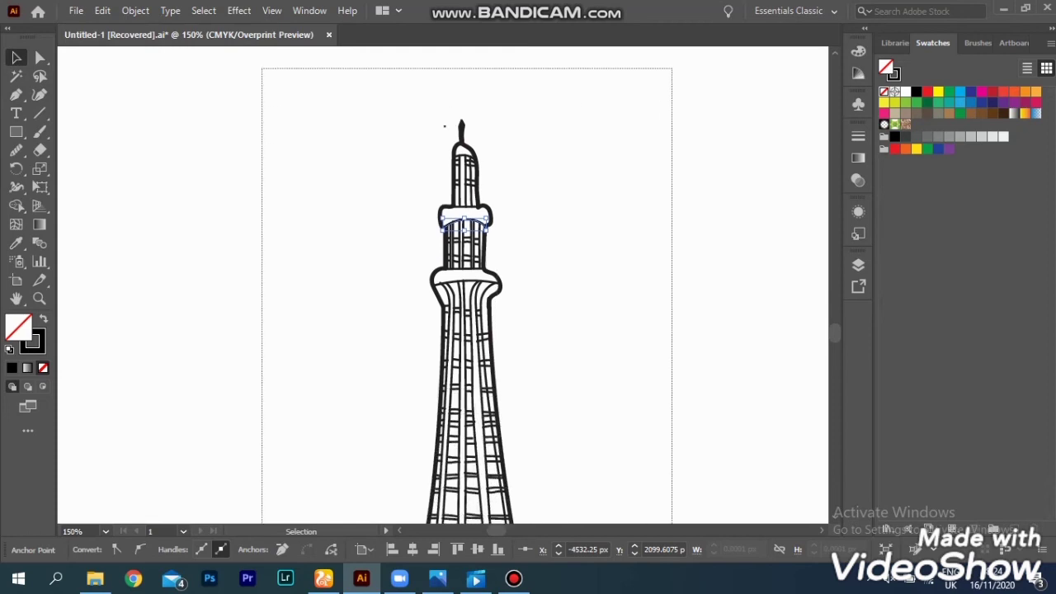
# Reselect the whole drawing for Shape Builder and examine the joins around the upper balcony and the arch beneath it.
pyautogui.hotkey('ctrl', 'a')
pyautogui.click(17, 205)
pyautogui.scroll(6, 463, 220)
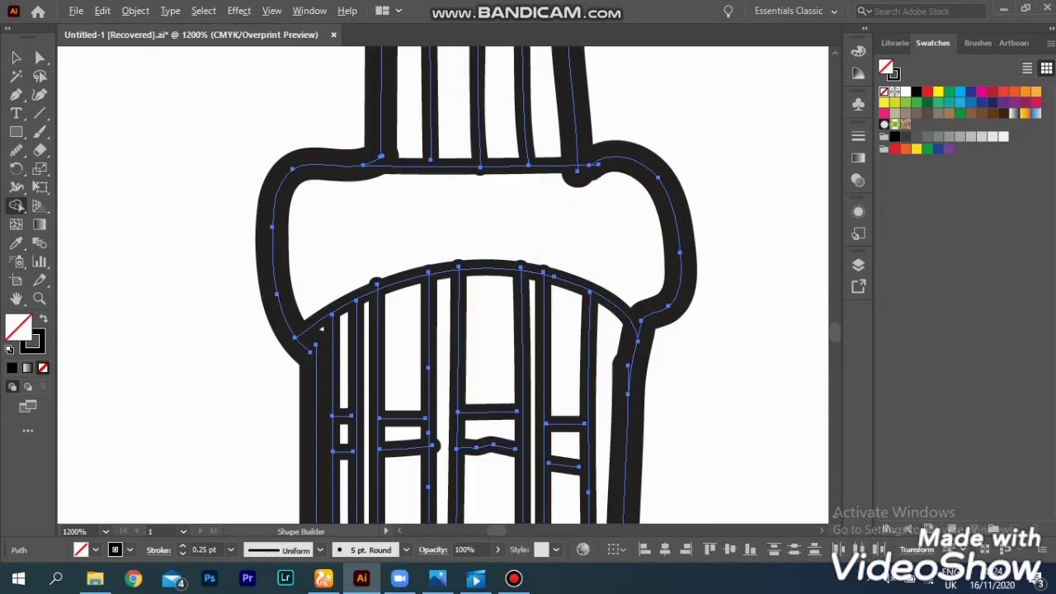
pyautogui.scroll(-1, 404, 346)
pyautogui.scroll(1, 583, 373)
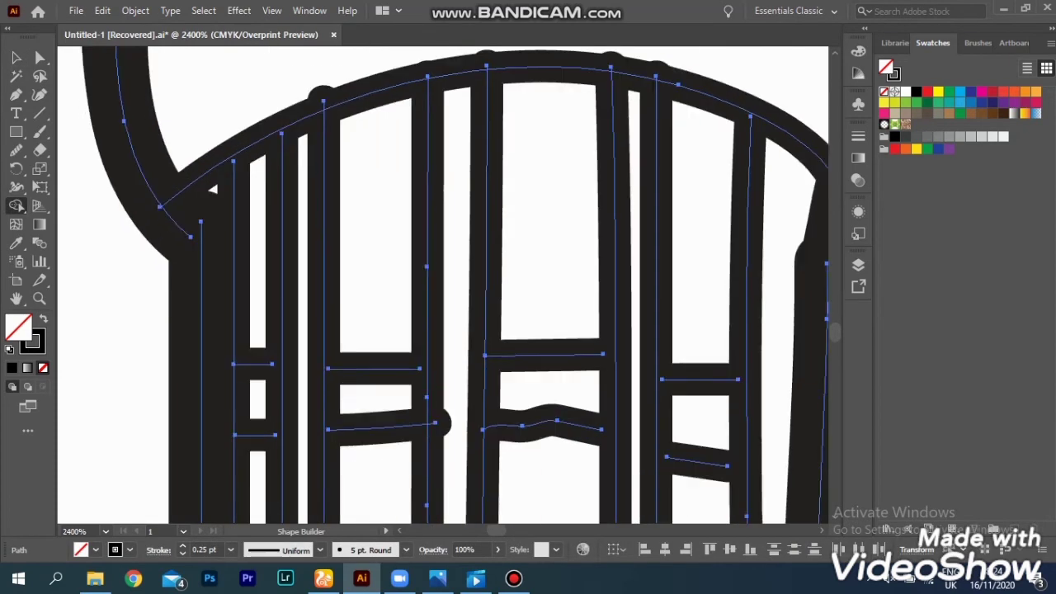
pyautogui.scroll(3, 583, 373)
pyautogui.scroll(3, 59, 395)
pyautogui.scroll(3, 513, 279)
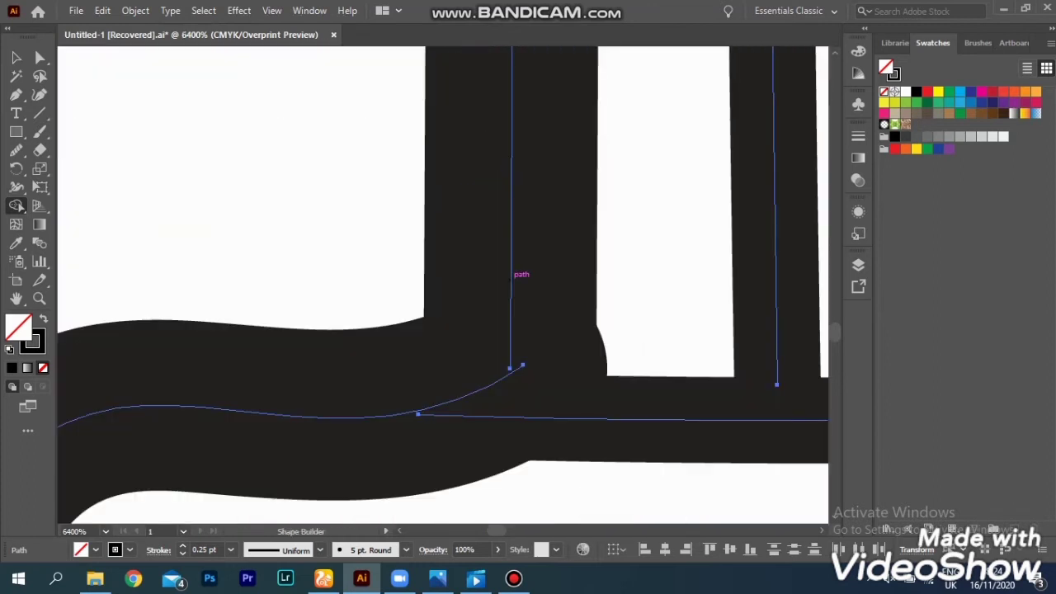
pyautogui.press('super')
pyautogui.click(513, 578)
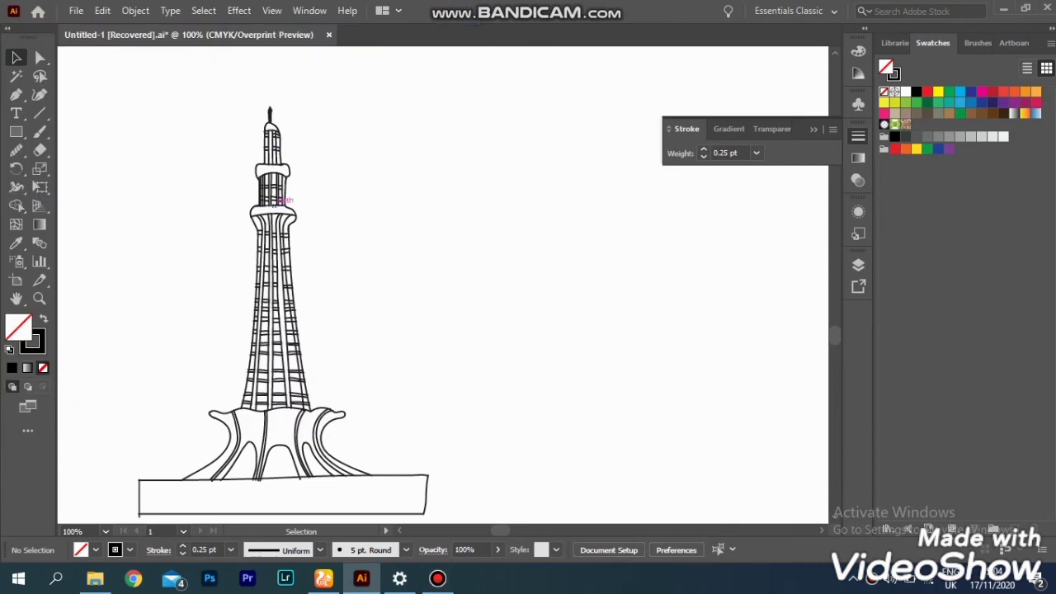
# With Shape Builder on the whole drawing, fill the plinth black and set the tan fill swatch to C=13 M=25 Y=40 K=0.
pyautogui.hotkey('ctrl', 'a')
pyautogui.scroll(-1, 443, 284)
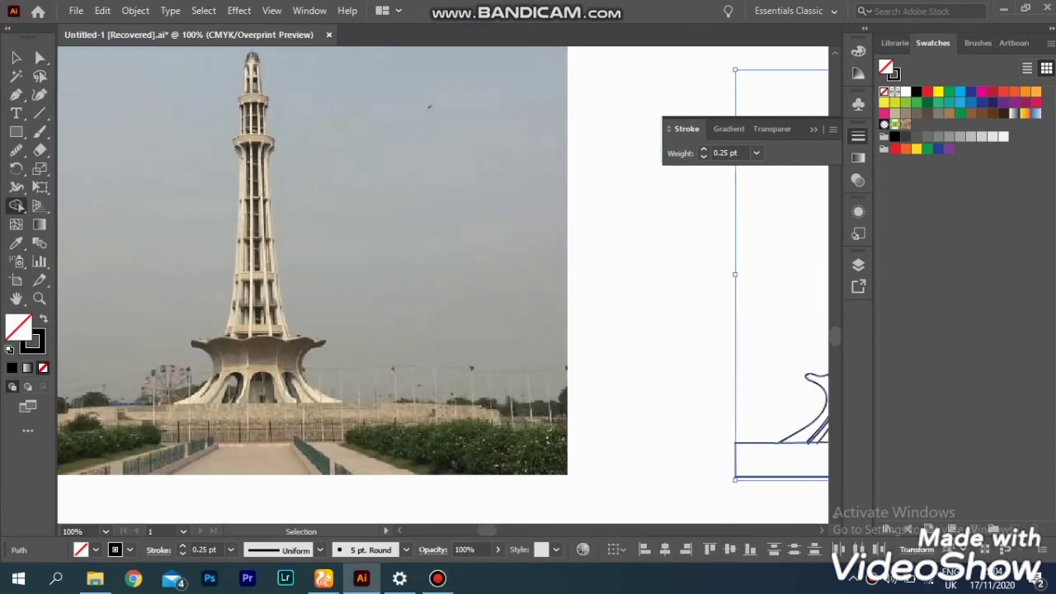
pyautogui.click(16, 205)
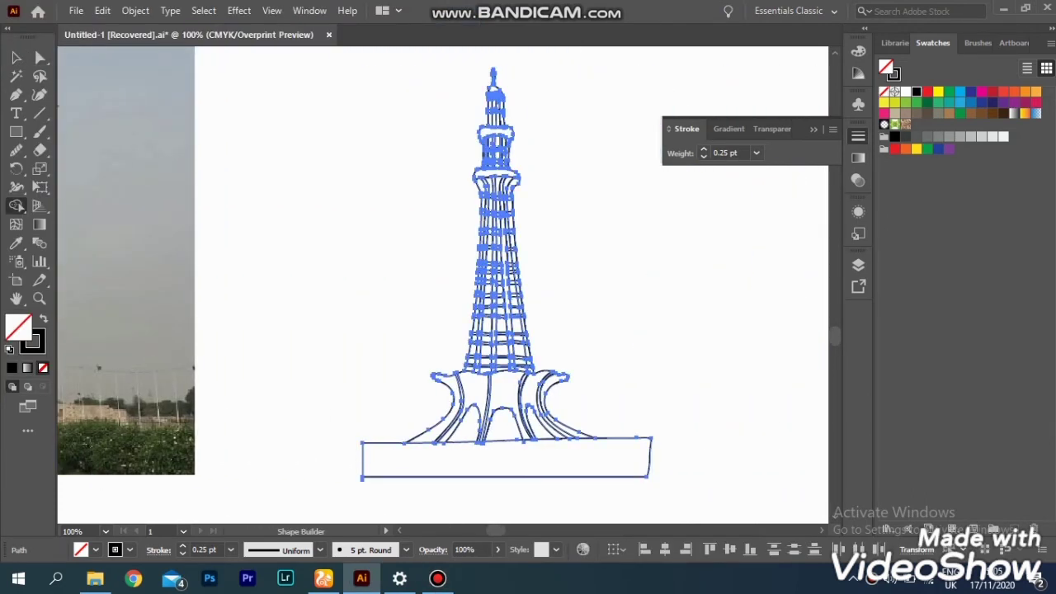
pyautogui.moveTo(536, 421); pyautogui.dragTo(505, 459)
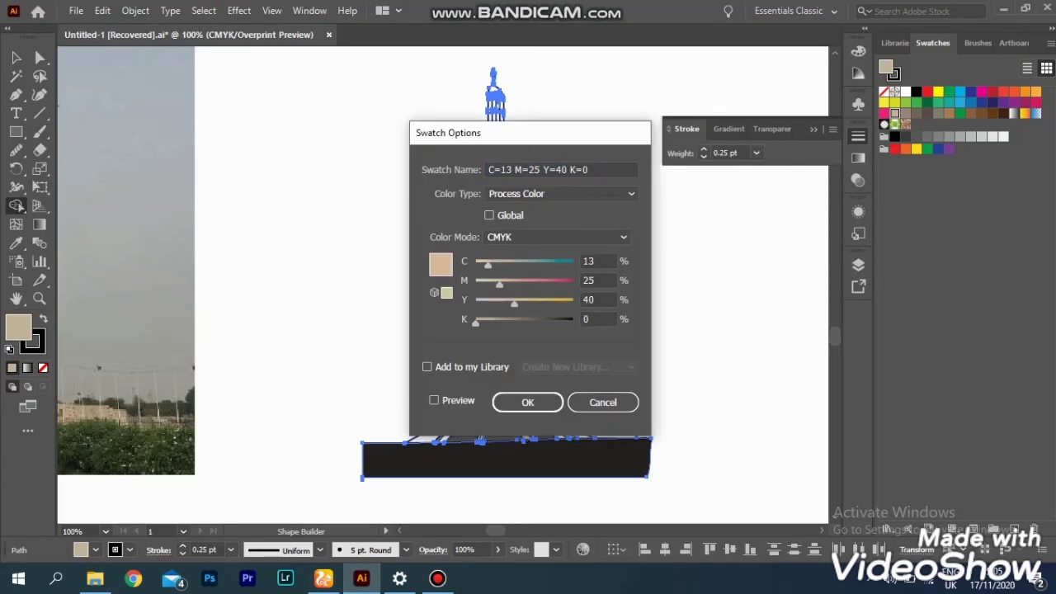
pyautogui.press('Return')
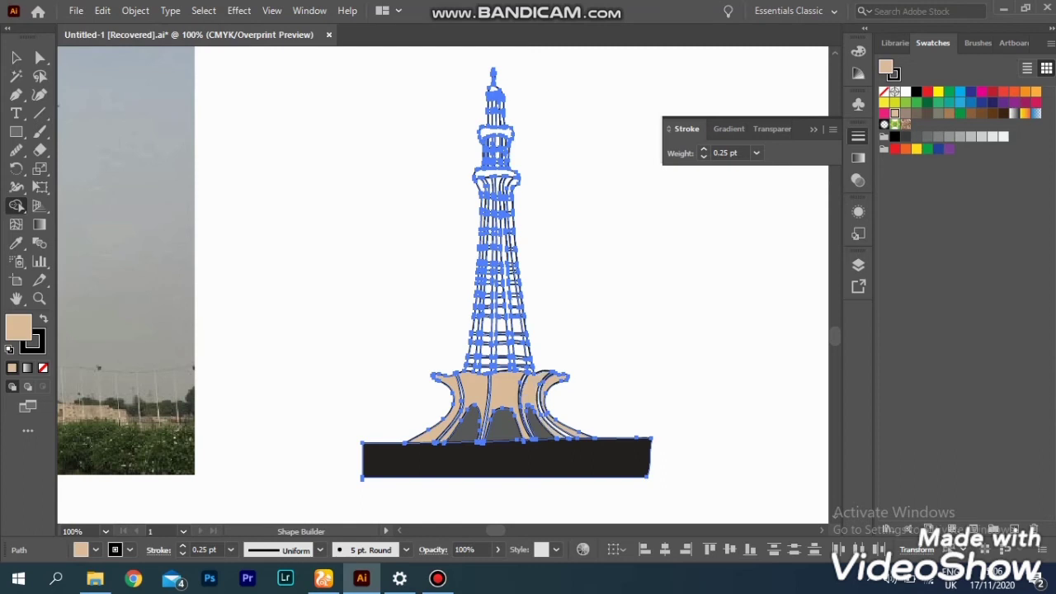
# Fill the tall panels of the two upper tower sections, under the dome and between the balconies, with tan.
pyautogui.hotkey('ctrl', '=')
pyautogui.hotkey('ctrl', '=')
pyautogui.hotkey('ctrl', '=')
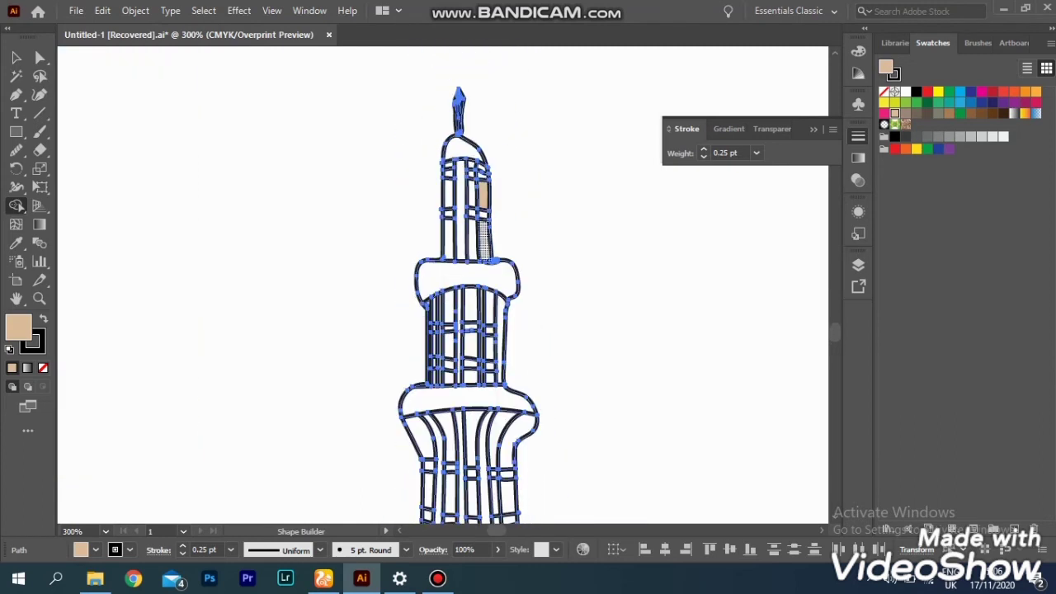
pyautogui.hotkey('ctrl', '=')
pyautogui.hotkey('ctrl', '=')
pyautogui.hotkey('ctrl', '=')
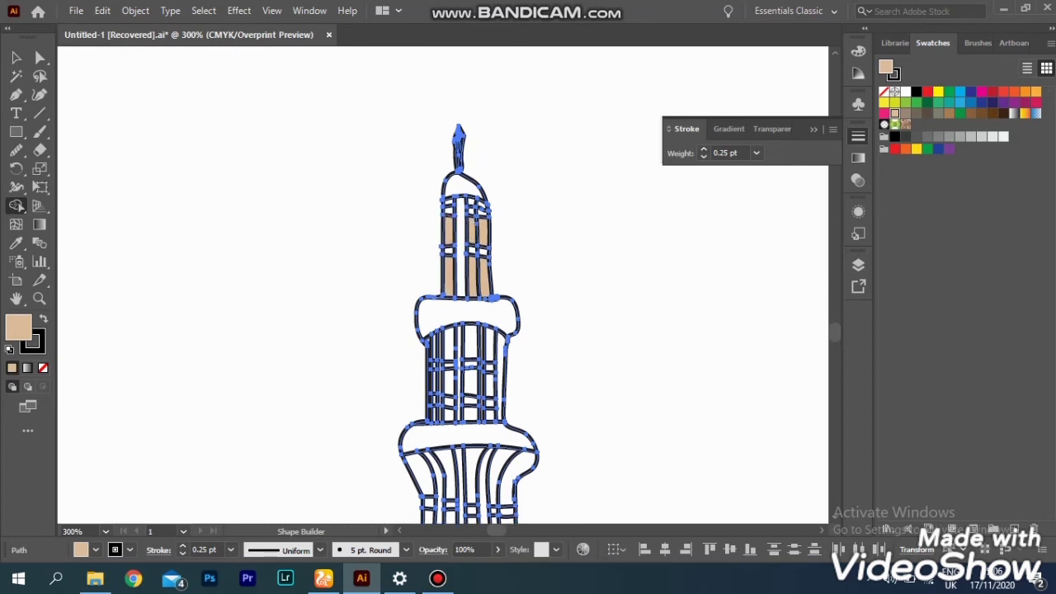
pyautogui.scroll(-5, 536, 313)
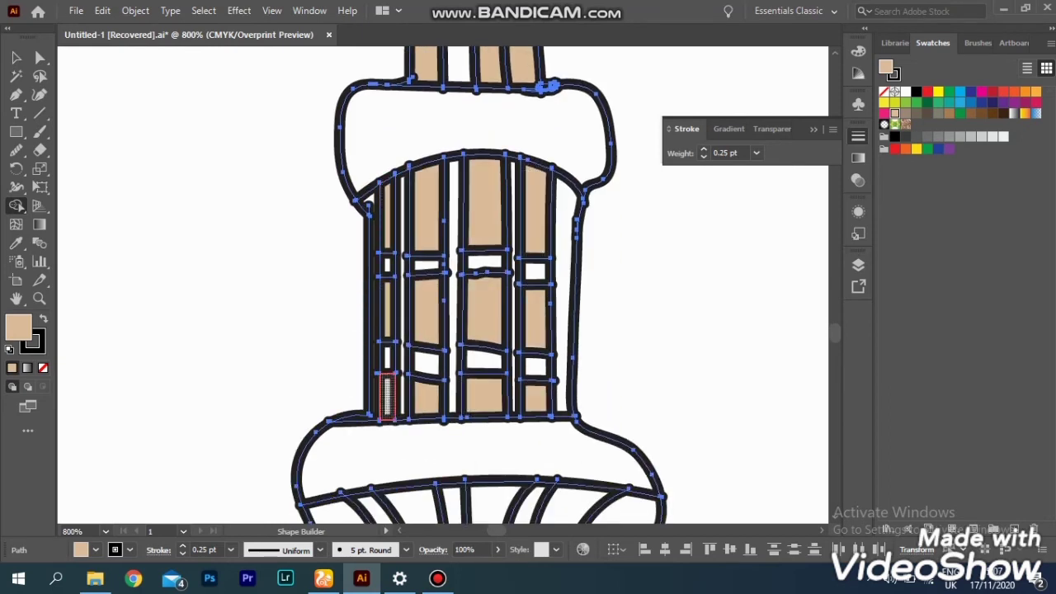
# Fill the flared panels directly beneath the lower balcony with tan.
pyautogui.scroll(-3, 388, 387)
pyautogui.click(346, 330)
pyautogui.click(417, 330)
pyautogui.click(494, 347)
pyautogui.click(602, 322)
pyautogui.scroll(-2, 495, 313)
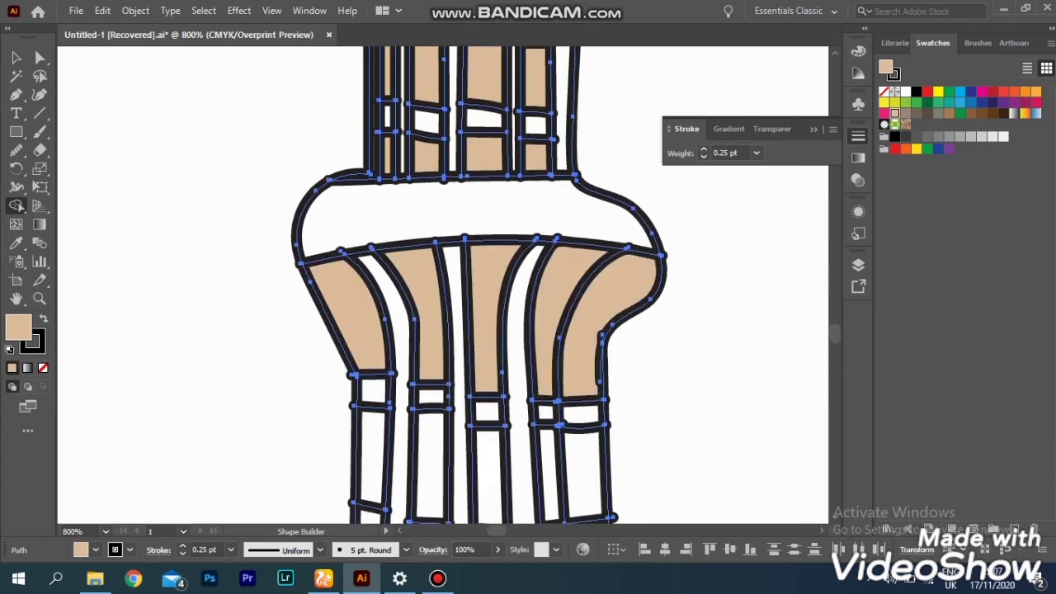
# Fill the first rows of shaft panels below the flared section with tan, leaving the crossbars unfilled.
pyautogui.click(578, 326)
pyautogui.moveTo(429, 318); pyautogui.dragTo(489, 330)
pyautogui.scroll(-1, 367, 231)
pyautogui.click(428, 381)
pyautogui.moveTo(369, 223)
pyautogui.mouseDown()
pyautogui.moveTo(369, 379)
pyautogui.moveTo(354, 371)
pyautogui.mouseUp()
pyautogui.click(491, 389)
pyautogui.click(559, 390)
pyautogui.click(591, 383)
# Fill the next row of upper shaft panels with tan across all columns.
pyautogui.scroll(-1, 601, 416)
pyautogui.click(606, 416)
pyautogui.click(569, 417)
pyautogui.click(493, 416)
pyautogui.click(425, 412)
pyautogui.click(361, 417)
# Fill the panel rows in the middle of the shaft with tan, skipping the narrow crossbars.
pyautogui.scroll(-2, 361, 416)
pyautogui.moveTo(495, 375); pyautogui.dragTo(614, 380)
pyautogui.scroll(-1, 626, 388)
pyautogui.click(628, 398)
pyautogui.click(590, 401)
pyautogui.click(498, 397)
pyautogui.click(417, 394)
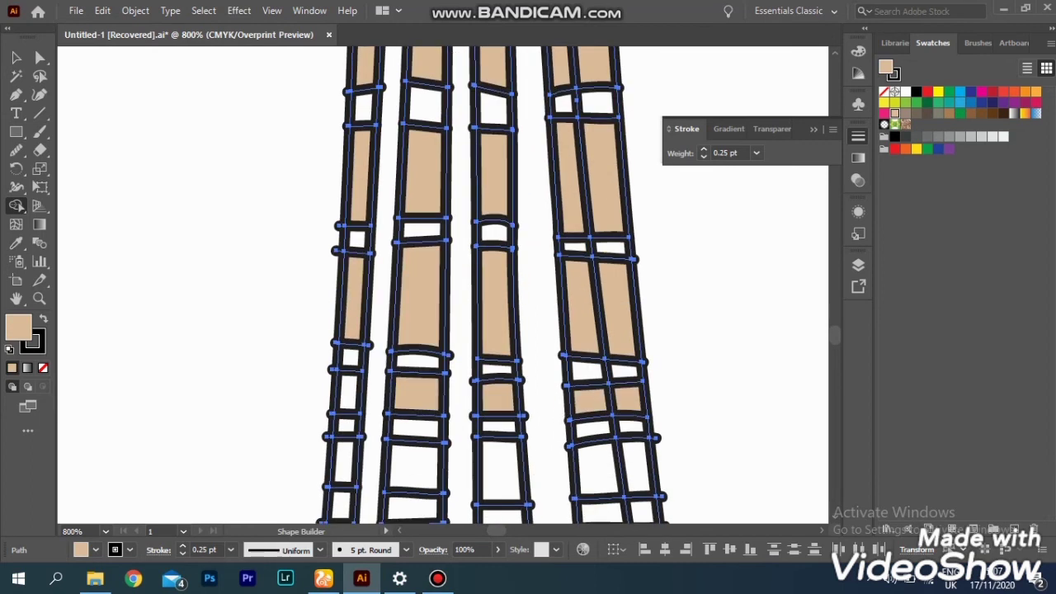
pyautogui.click(350, 392)
# Fill the panel rows of the lower-middle shaft with tan across all columns.
pyautogui.scroll(-1, 350, 391)
pyautogui.moveTo(345, 371); pyautogui.dragTo(500, 378)
pyautogui.moveTo(598, 375); pyautogui.dragTo(636, 374)
pyautogui.scroll(-1, 598, 375)
pyautogui.moveTo(607, 415); pyautogui.dragTo(410, 415)
pyautogui.scroll(-1, 410, 416)
pyautogui.moveTo(329, 402); pyautogui.dragTo(652, 406)
pyautogui.scroll(-1, 507, 401)
pyautogui.moveTo(506, 400); pyautogui.dragTo(324, 406)
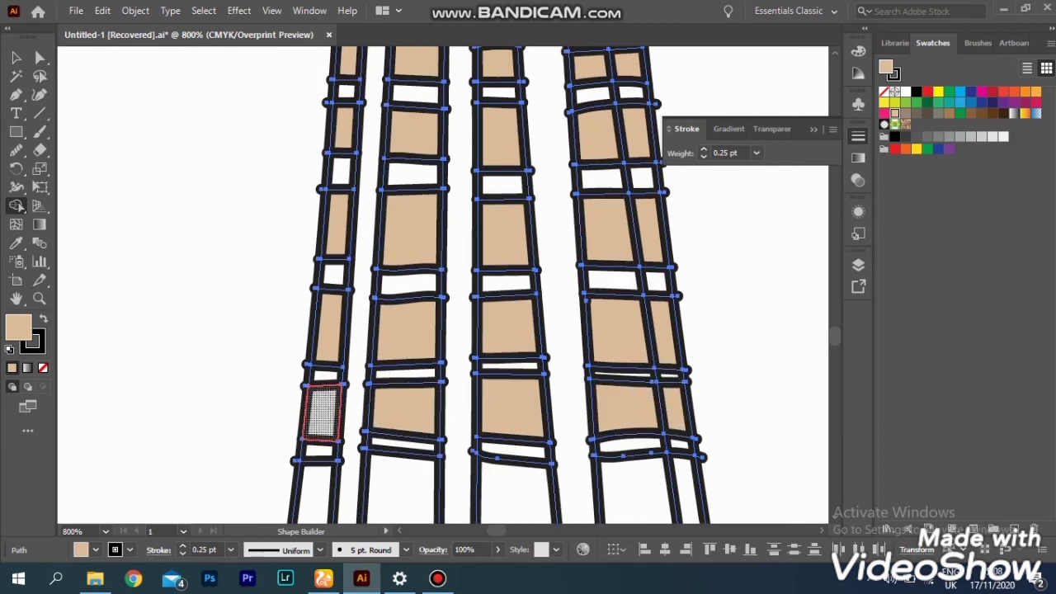
# Fill the remaining shaft panels down to the flared base with tan and review the whole tower beside the photo.
pyautogui.scroll(-1, 324, 406)
pyautogui.moveTo(313, 446); pyautogui.dragTo(691, 446)
pyautogui.scroll(-1, 692, 445)
pyautogui.moveTo(668, 404)
pyautogui.mouseDown()
pyautogui.moveTo(294, 402)
pyautogui.moveTo(725, 421)
pyautogui.moveTo(627, 441)
pyautogui.moveTo(263, 437)
pyautogui.moveTo(759, 458)
pyautogui.mouseUp()
pyautogui.scroll(-1, 295, 402)
pyautogui.scroll(-1, 726, 421)
pyautogui.scroll(-1, 264, 437)
pyautogui.scroll(-7, 443, 284)
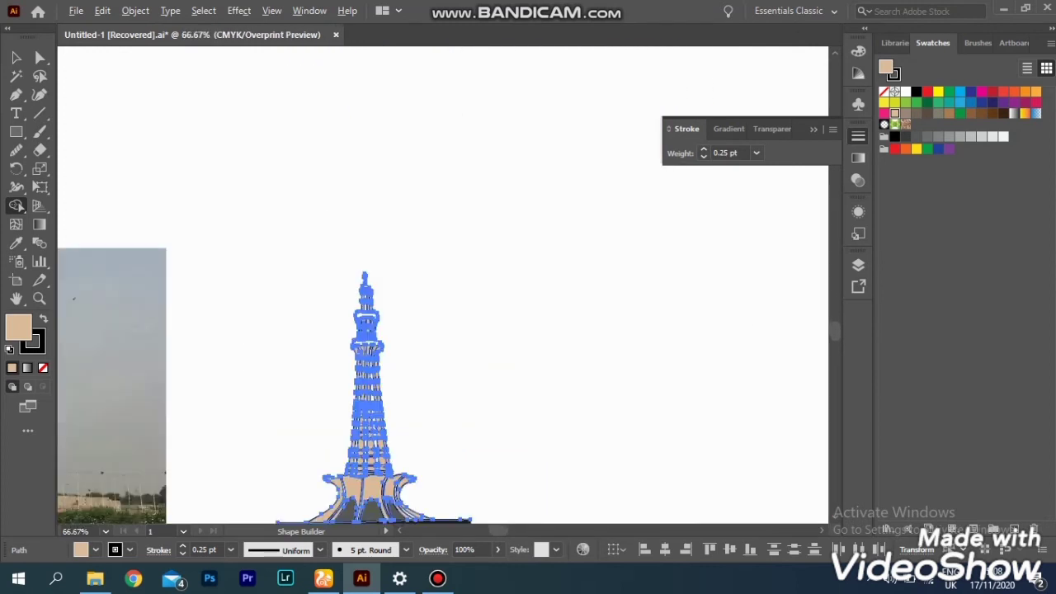
pyautogui.scroll(5, 337, 325)
pyautogui.scroll(-3, 336, 325)
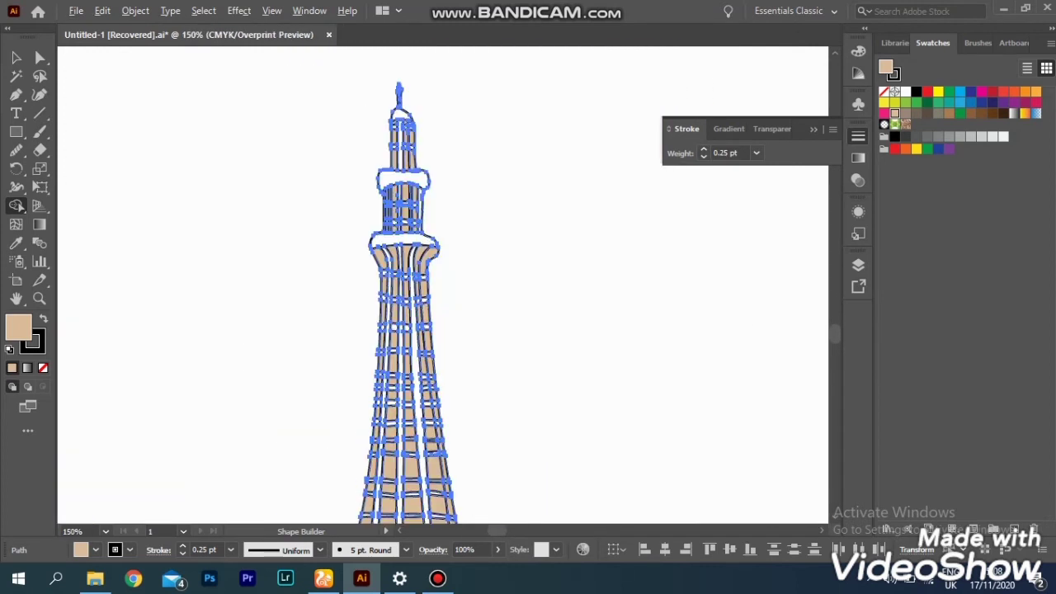
pyautogui.hotkey('ctrl', '0')
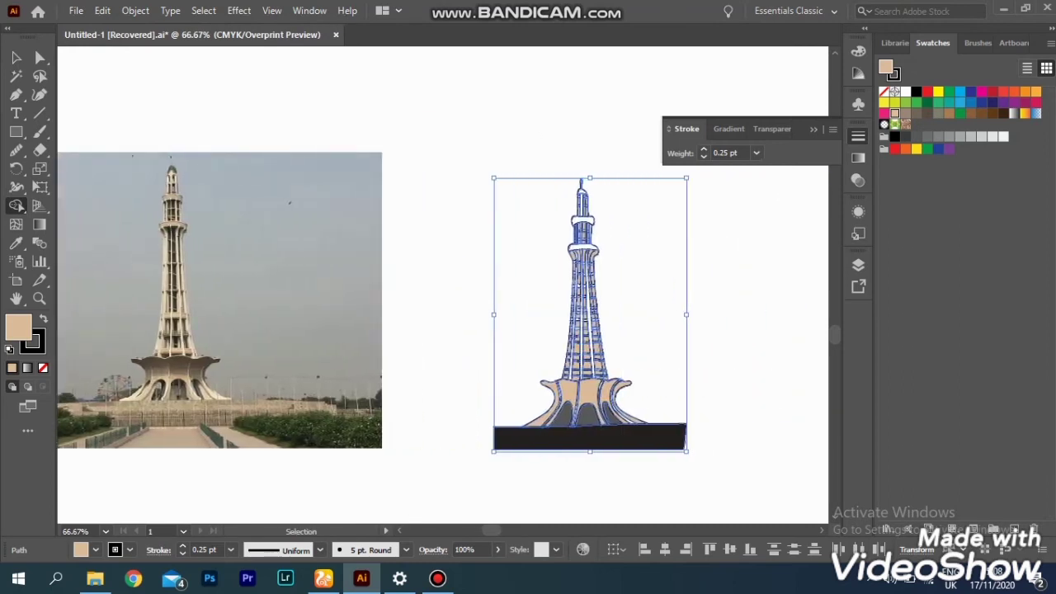
# Reselect the whole drawing for Shape Builder and fill the four narrow rib strips of the flared base with black.
pyautogui.hotkey('ctrl', 'a')
pyautogui.click(17, 205)
pyautogui.scroll(5, 342, 404)
pyautogui.click(176, 306)
pyautogui.click(360, 306)
pyautogui.click(577, 306)
pyautogui.click(684, 313)
pyautogui.scroll(5, 486, 503)
pyautogui.scroll(3, 443, 285)
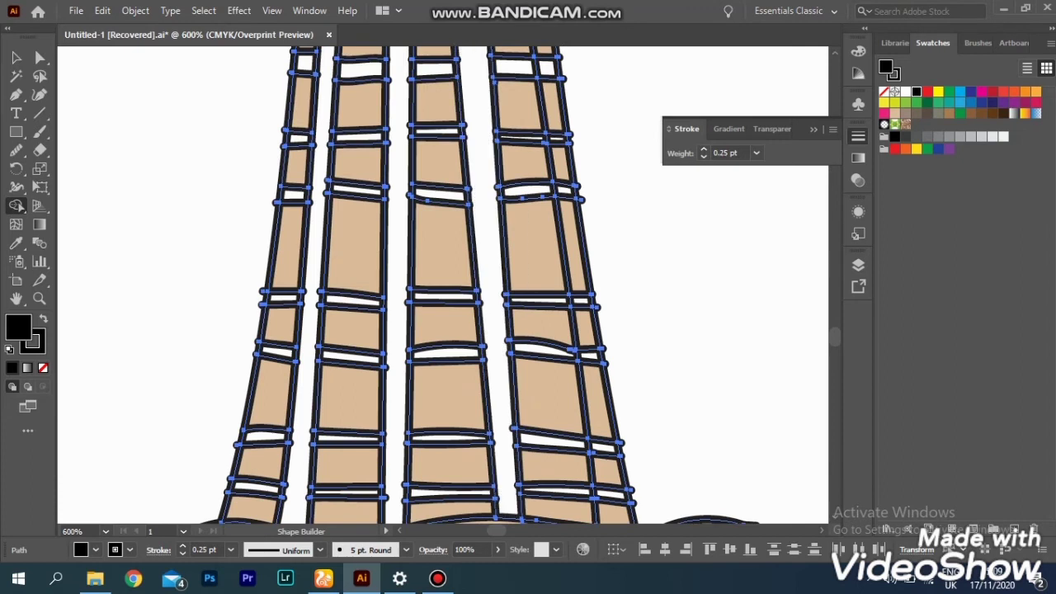
# Fill the three long vertical gaps between the shaft's columns with black.
pyautogui.click(486, 289)
pyautogui.click(398, 288)
pyautogui.click(309, 289)
pyautogui.scroll(2, 443, 285)
pyautogui.scroll(5, 443, 285)
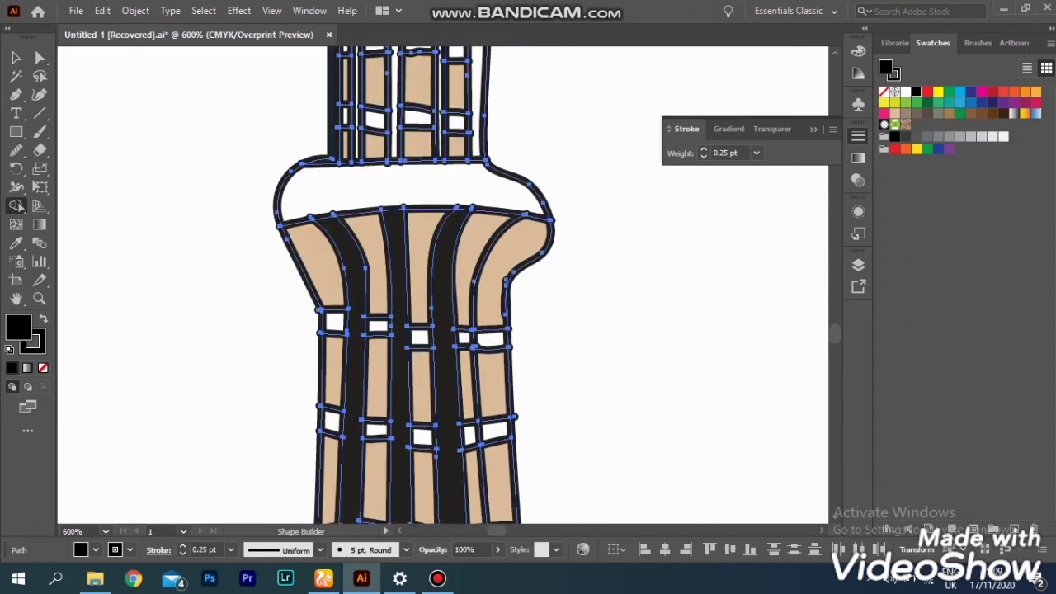
# Fill the vertical gaps of the section between the balconies and of the section under the dome with black.
pyautogui.click(479, 239)
pyautogui.click(439, 240)
pyautogui.click(391, 239)
pyautogui.click(356, 239)
pyautogui.scroll(3, 413, 286)
pyautogui.click(398, 248)
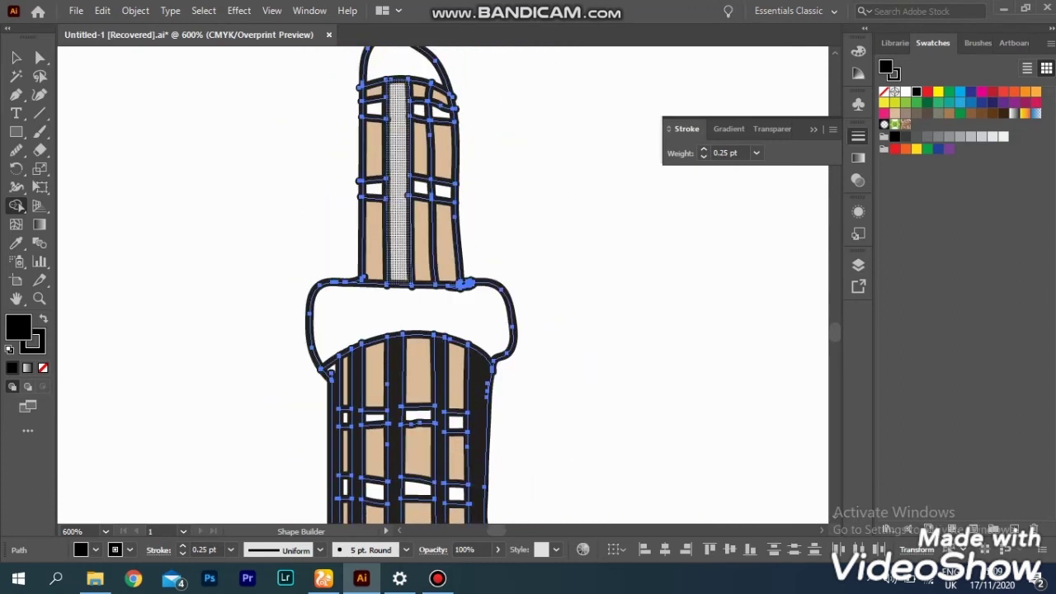
pyautogui.scroll(2, 412, 285)
# Choose a dark brown fill swatch and fill the dome with it.
pyautogui.click(927, 113)
pyautogui.click(404, 152)
pyautogui.hotkey('ctrl', '0')
pyautogui.scroll(3, 421, 190)
pyautogui.hotkey('ctrl', '=')
pyautogui.hotkey('ctrl', '=')
pyautogui.hotkey('ctrl', '=')
pyautogui.hotkey('ctrl', '=')
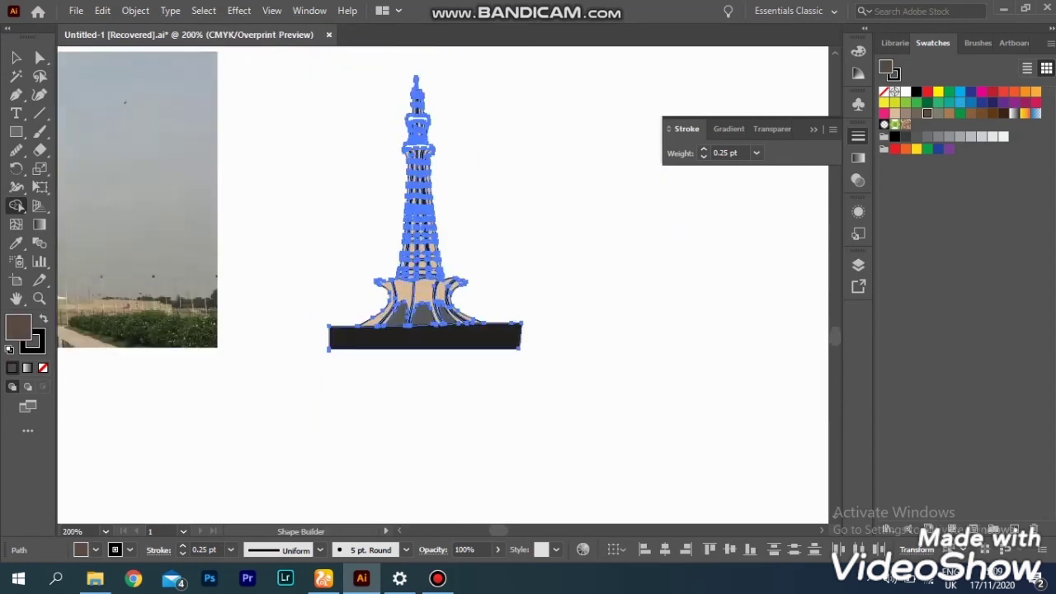
# Try the taupe swatch as the fill of the shaft's central vertical gap.
pyautogui.click(18, 206)
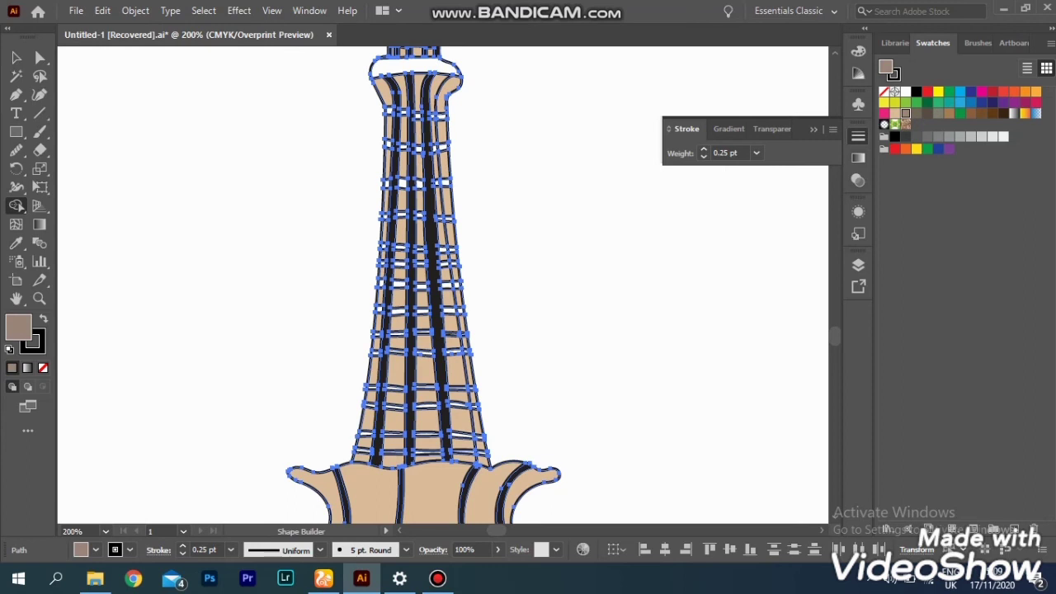
pyautogui.hotkey('ctrl', '=')
pyautogui.hotkey('ctrl', '=')
pyautogui.hotkey('ctrl', '=')
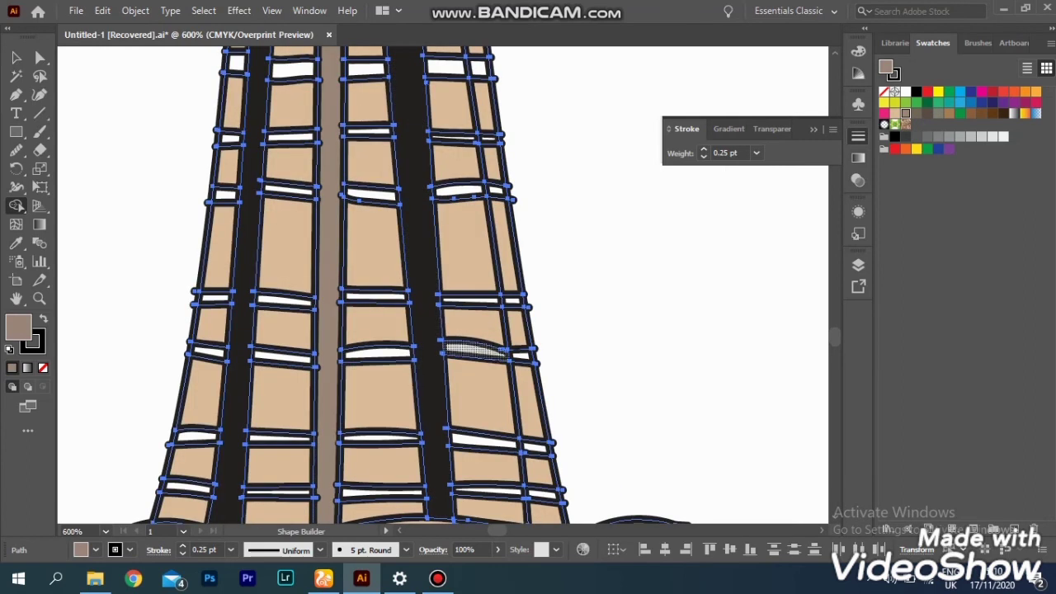
pyautogui.press('Left')
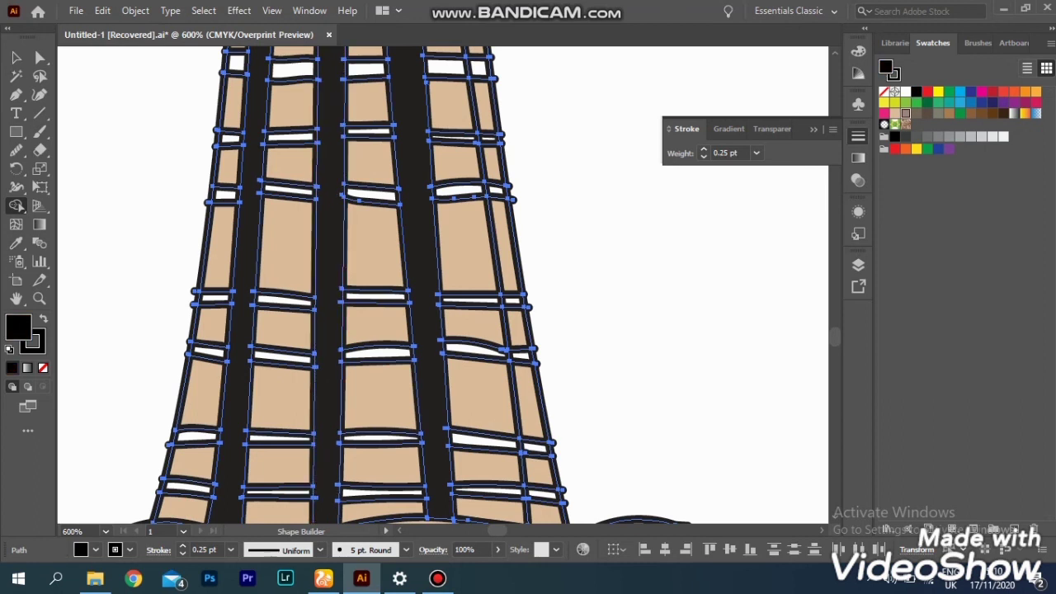
# Darken the taupe swatch and fill the lower shaft's crossbars with it in the columns right of the central gap.
pyautogui.doubleClick(905, 113)
pyautogui.press('Return')
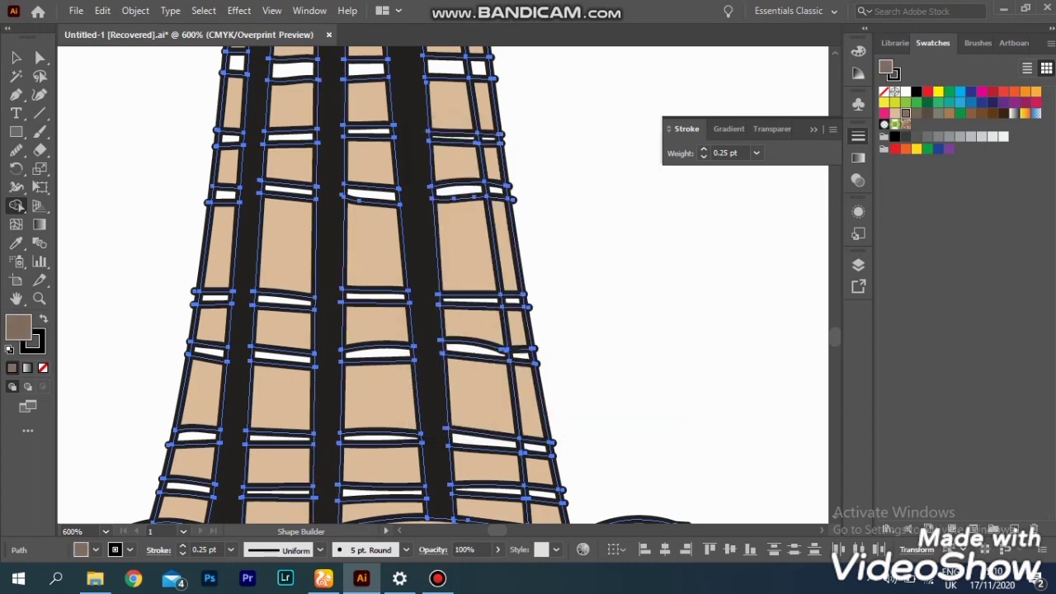
pyautogui.click(487, 438)
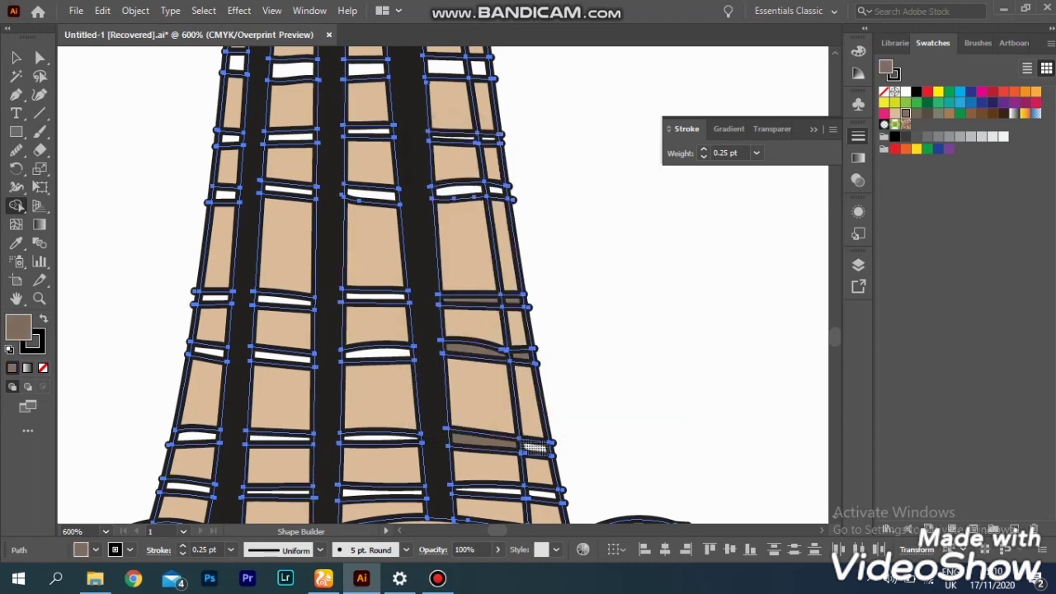
pyautogui.scroll(-1, 379, 371)
pyautogui.click(379, 401)
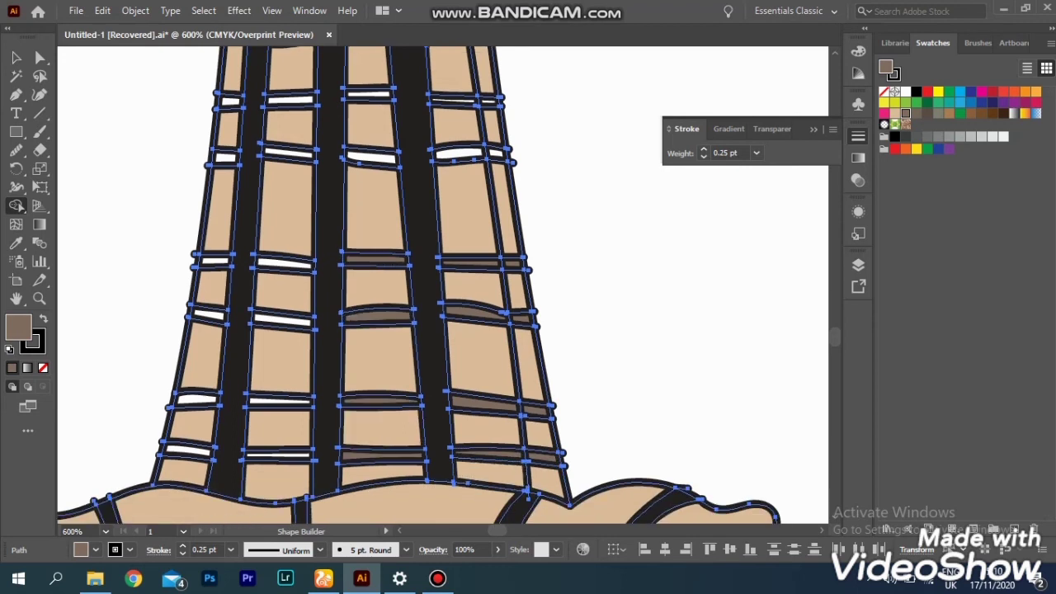
pyautogui.click(371, 157)
pyautogui.click(470, 153)
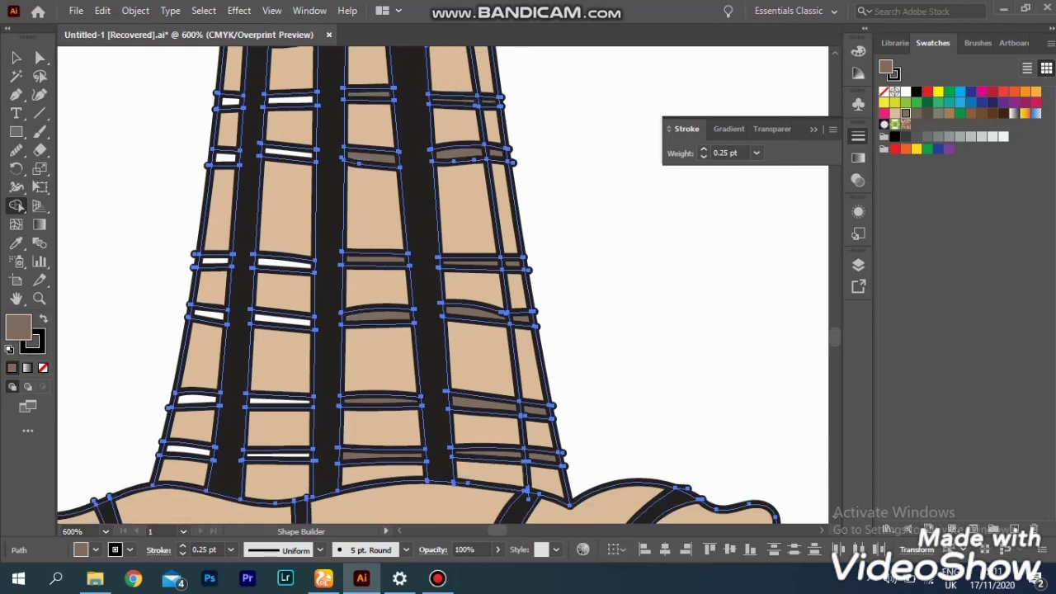
# Fill the lower shaft's crossbars in the two columns left of the central gap with the same brown.
pyautogui.click(224, 157)
pyautogui.click(287, 153)
pyautogui.click(210, 314)
pyautogui.click(280, 320)
pyautogui.scroll(-3, 280, 319)
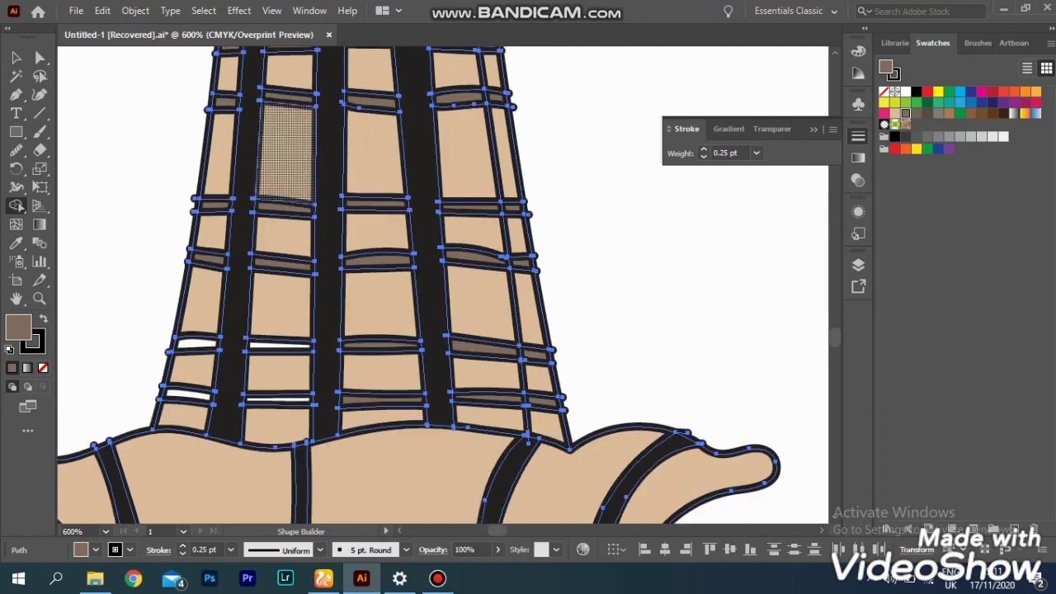
# Fill the middle shaft's crossbars right of the central gap with the same brown.
pyautogui.scroll(10, 462, 280)
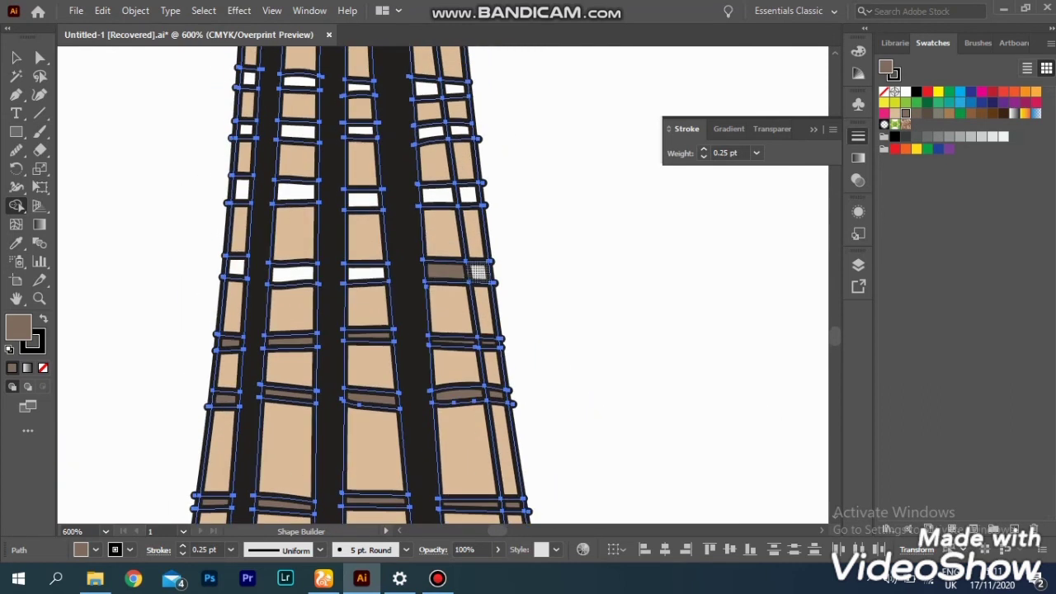
pyautogui.click(430, 225)
pyautogui.click(438, 287)
pyautogui.click(363, 292)
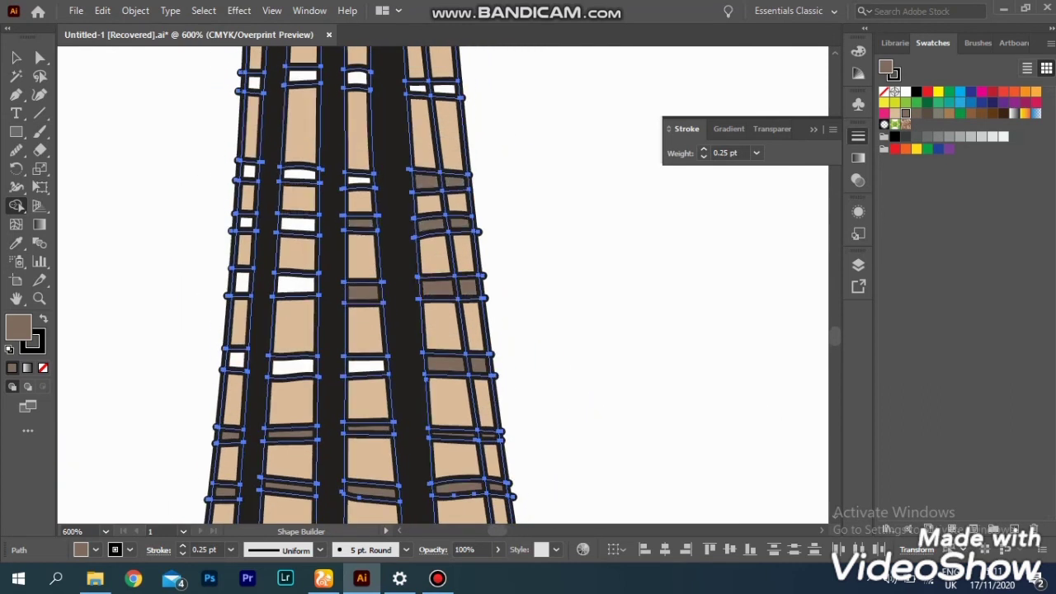
# Fill the middle shaft's crossbars left of the central gap, plus the unfilled bar just beside it, with the same brown.
pyautogui.click(300, 174)
pyautogui.click(298, 225)
pyautogui.click(296, 284)
pyautogui.click(293, 366)
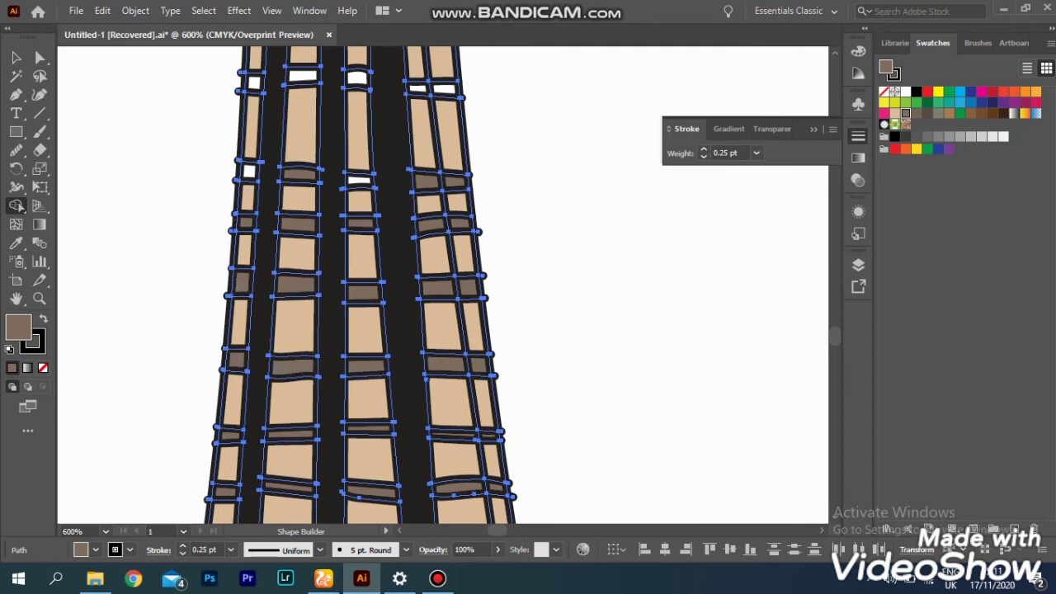
pyautogui.click(248, 170)
pyautogui.click(358, 180)
# Fill all the upper shaft's crossbars up to the flared collar with the same brown.
pyautogui.scroll(4, 417, 256)
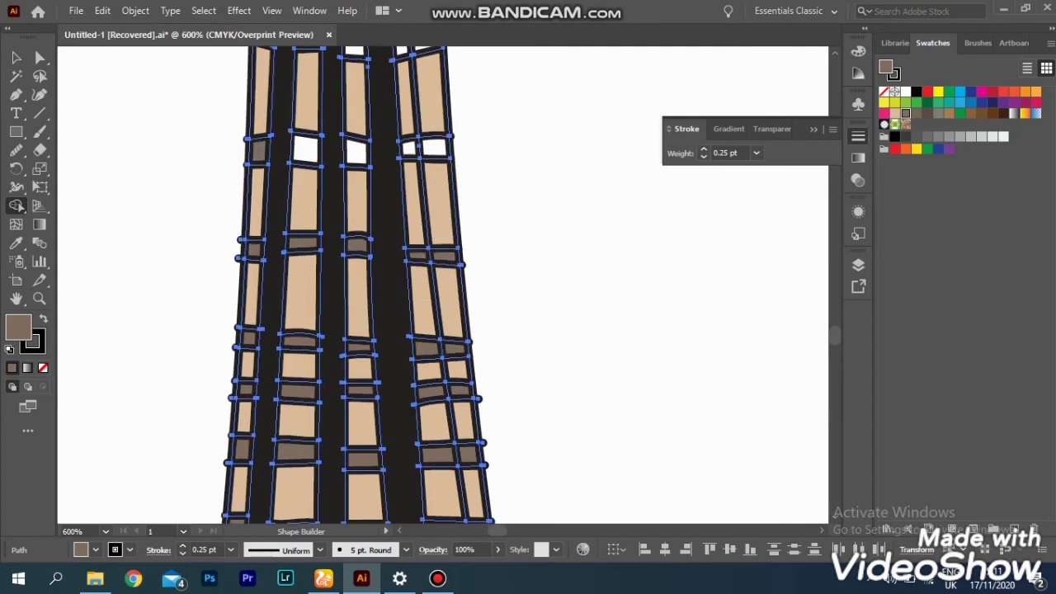
pyautogui.click(434, 146)
pyautogui.scroll(4, 425, 224)
pyautogui.click(308, 225)
pyautogui.click(263, 217)
pyautogui.scroll(3, 263, 217)
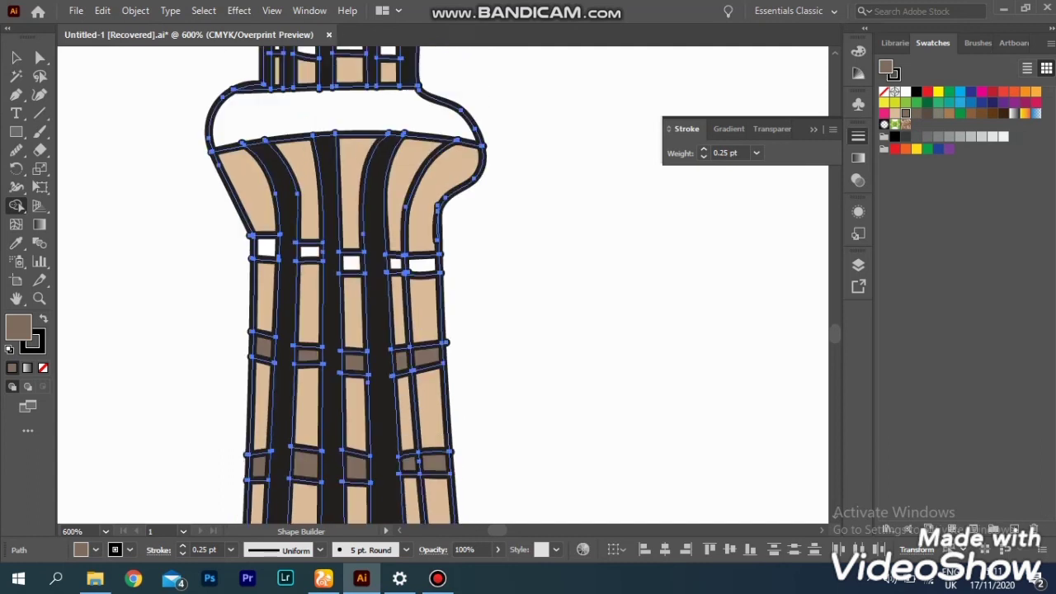
pyautogui.click(421, 264)
# Fill both balcony bands, the crossbars of the two sections above the shaft and the top cap with the same brown.
pyautogui.scroll(5, 421, 264)
pyautogui.click(396, 334)
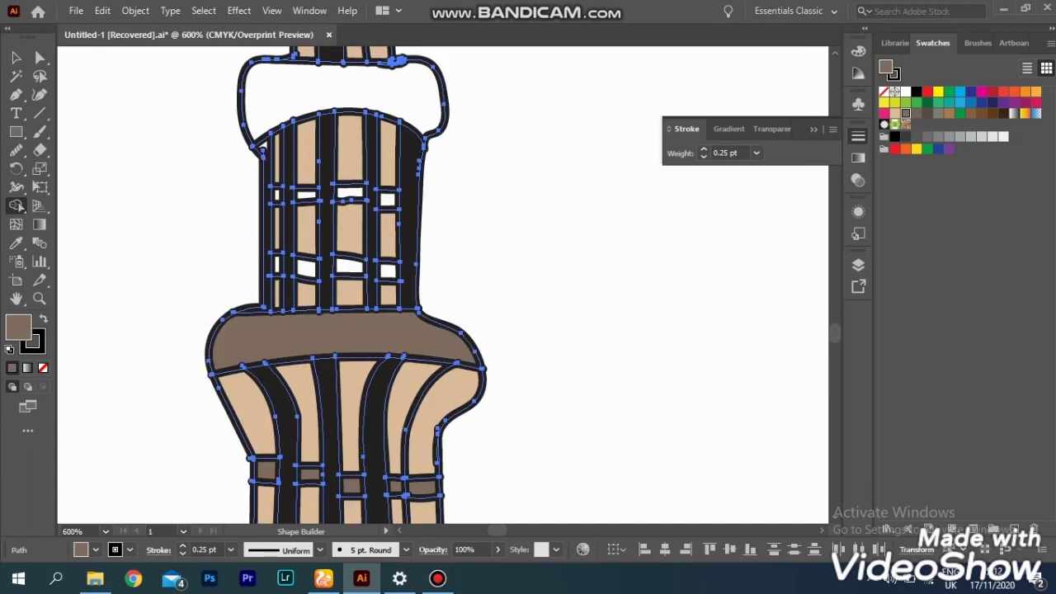
pyautogui.scroll(3, 386, 199)
pyautogui.click(387, 202)
pyautogui.scroll(4, 387, 202)
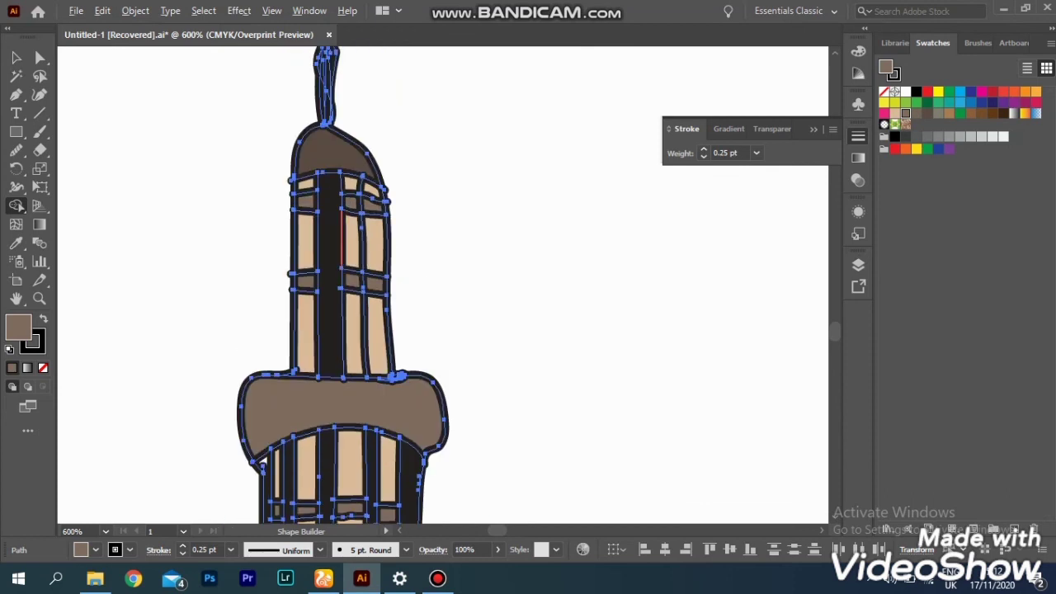
# Deselect the artwork and examine the whole coloured tower at actual size.
pyautogui.hotkey('ctrl', '0')
pyautogui.press('v')
pyautogui.hotkey('ctrl', 'shift', 'a')
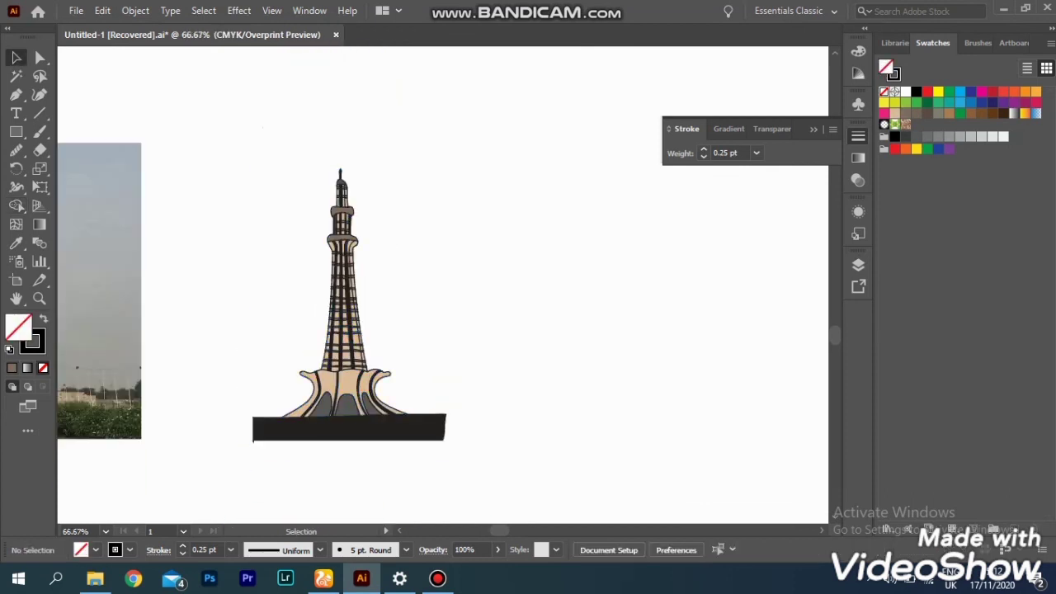
pyautogui.hotkey('ctrl', '1')
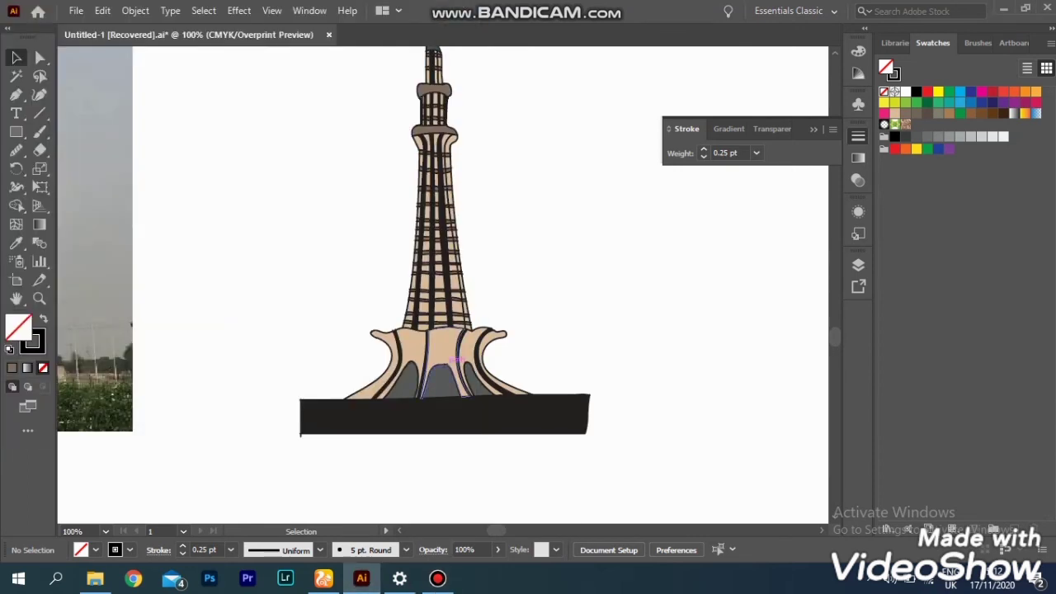
pyautogui.scroll(1, 442, 247)
pyautogui.scroll(2, 443, 247)
pyautogui.scroll(-2, 443, 248)
# Select all artwork for Shape Builder and change the light grey K=20 swatch to C=6, M=0, Y=0, K=34.
pyautogui.hotkey('ctrl', 'a')
pyautogui.click(16, 205)
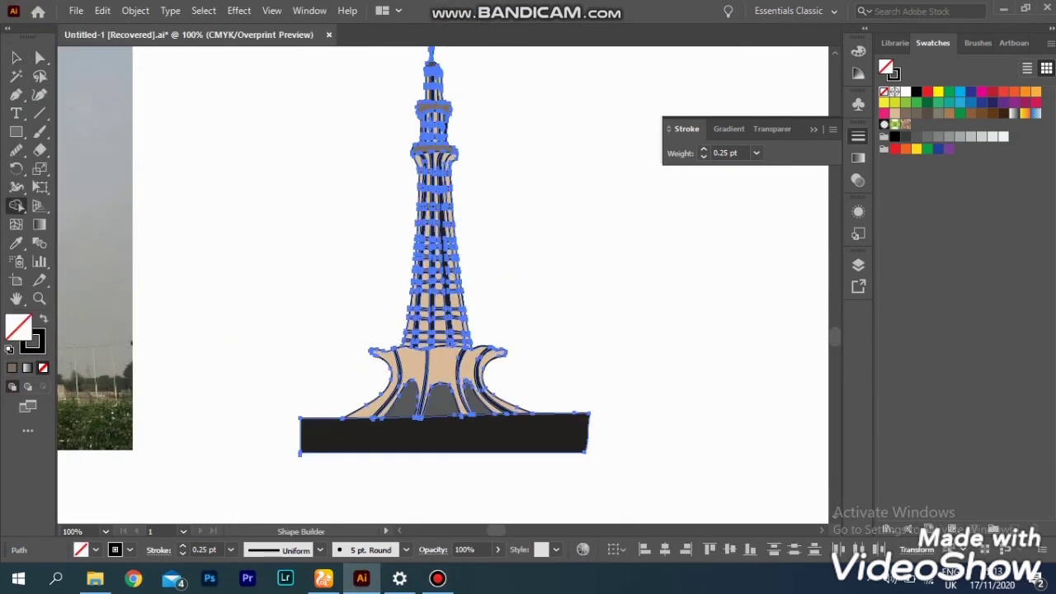
pyautogui.hotkey('ctrl', '=')
pyautogui.hotkey('ctrl', '=')
pyautogui.hotkey('ctrl', '=')
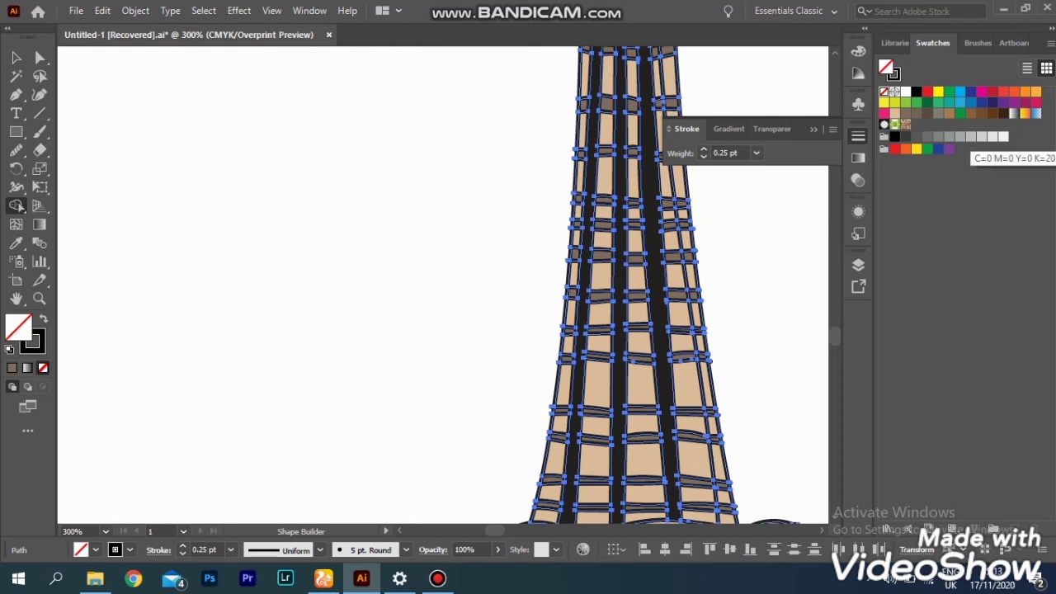
pyautogui.doubleClick(980, 136)
pyautogui.moveTo(494, 323); pyautogui.dragTo(508, 323)
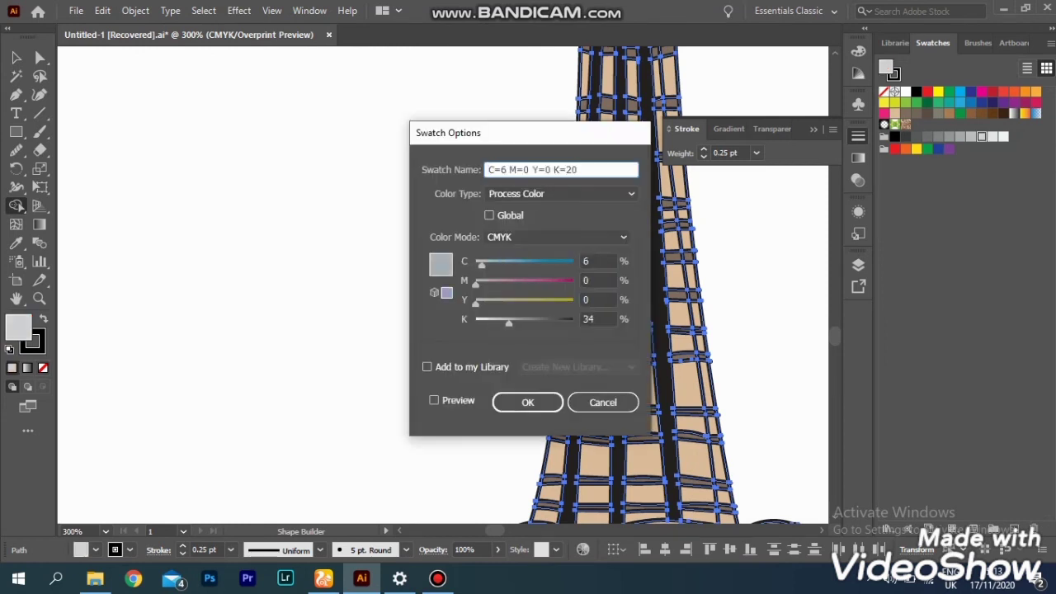